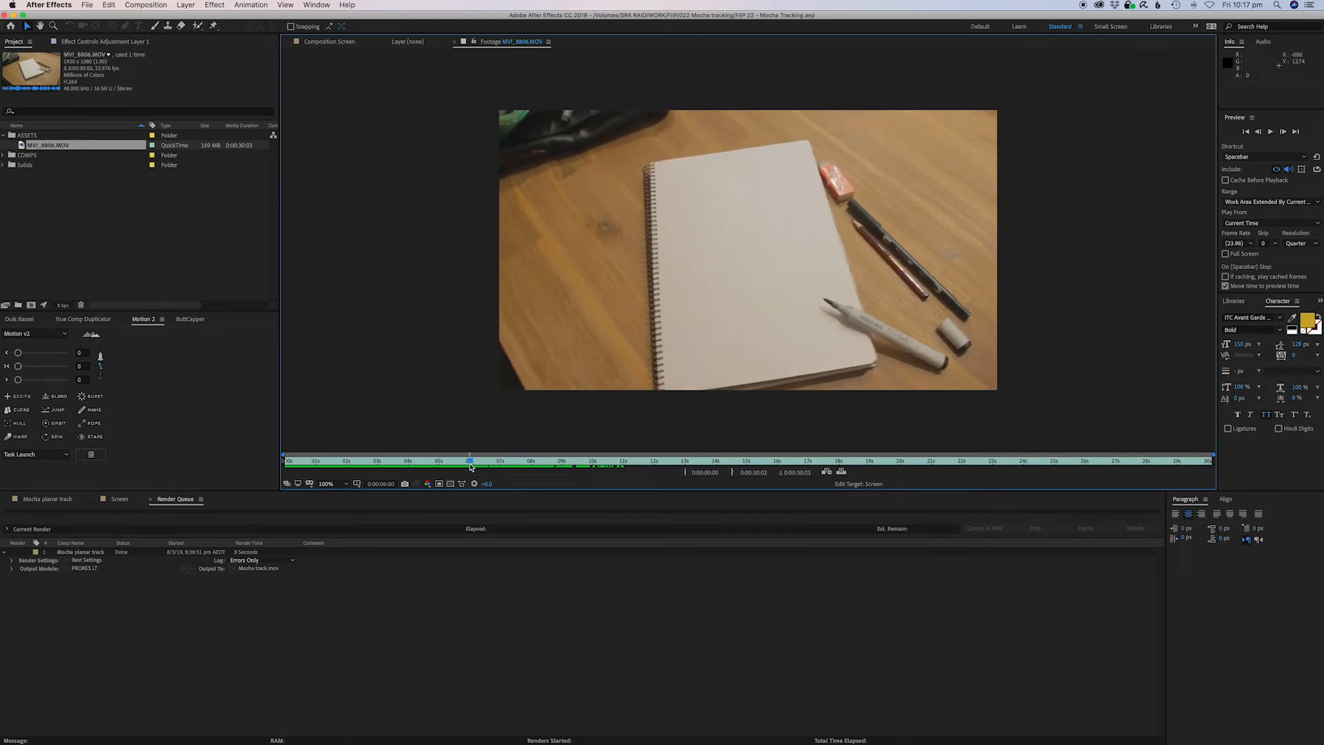
Set the footage's out point at the current time, about 6 seconds in.
key(alt+bracketright)
click(164, 273)
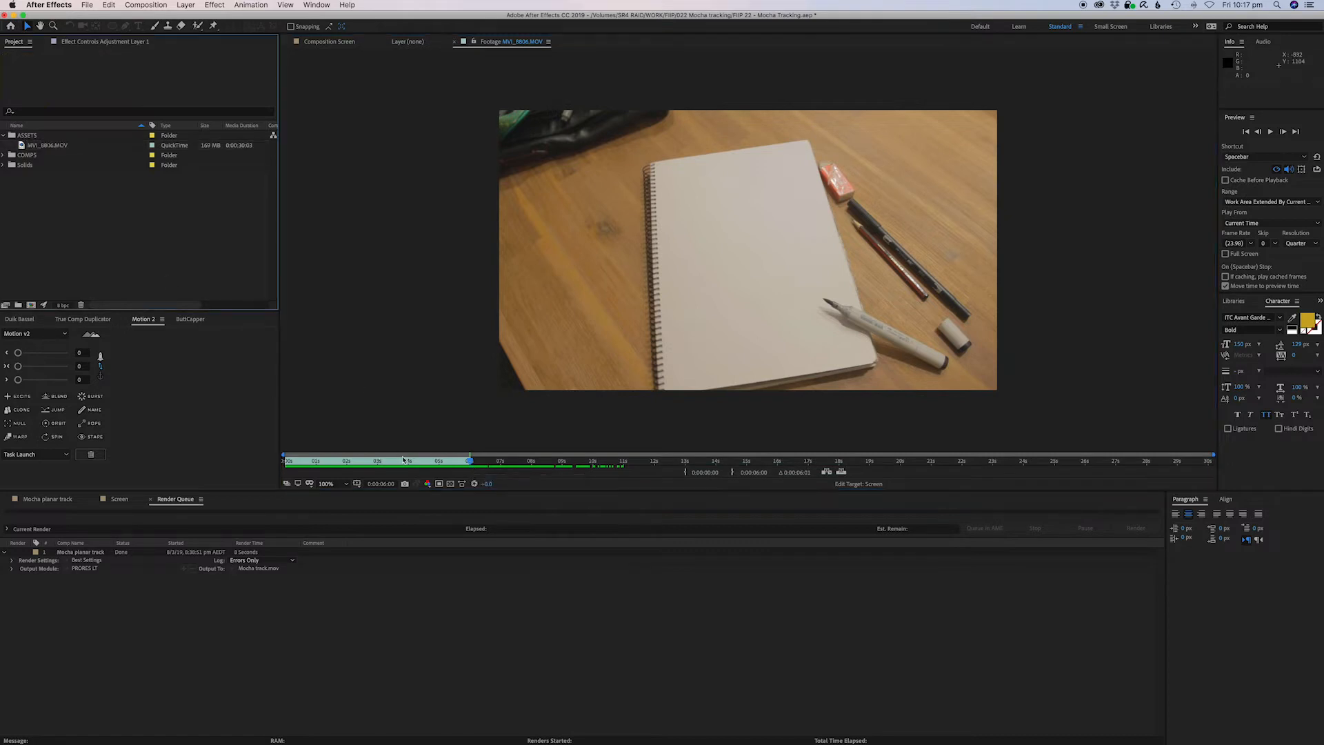
drag(390, 471, 472, 469)
key(super+z)
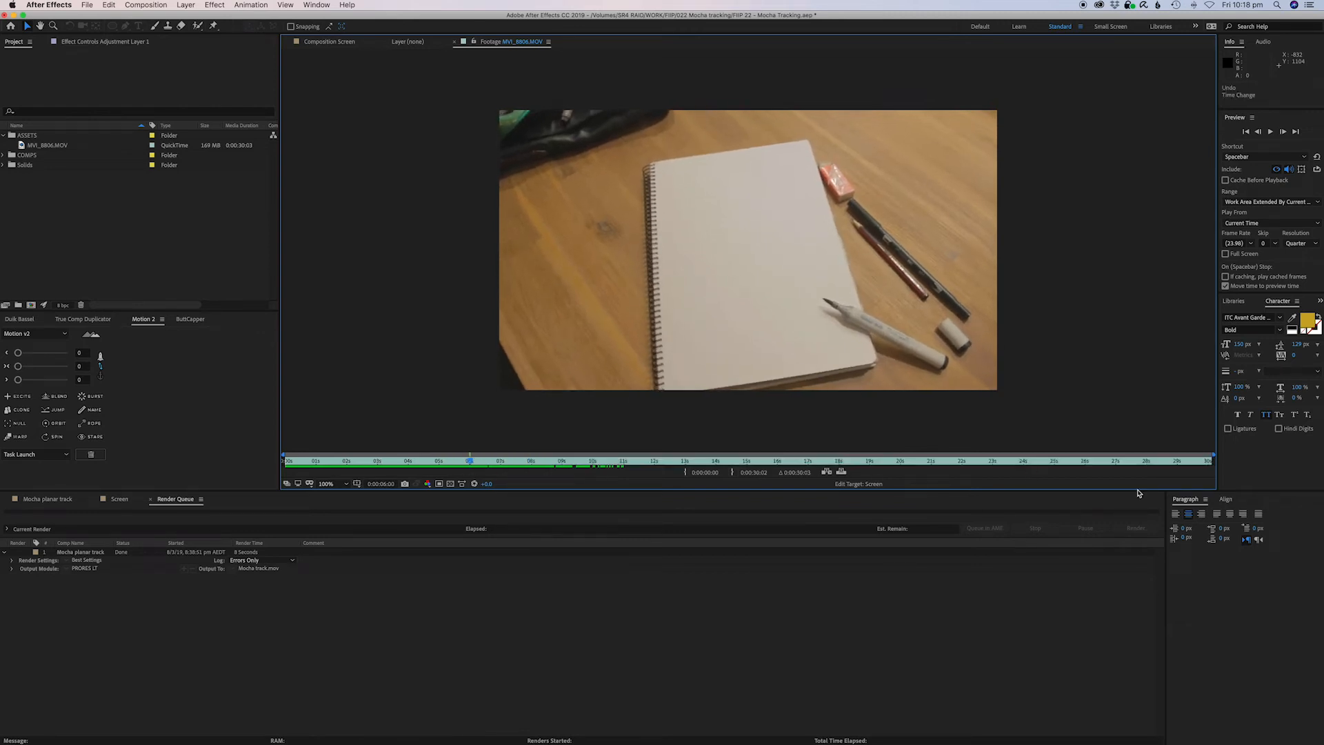
drag(1211, 460, 470, 474)
key(super+z)
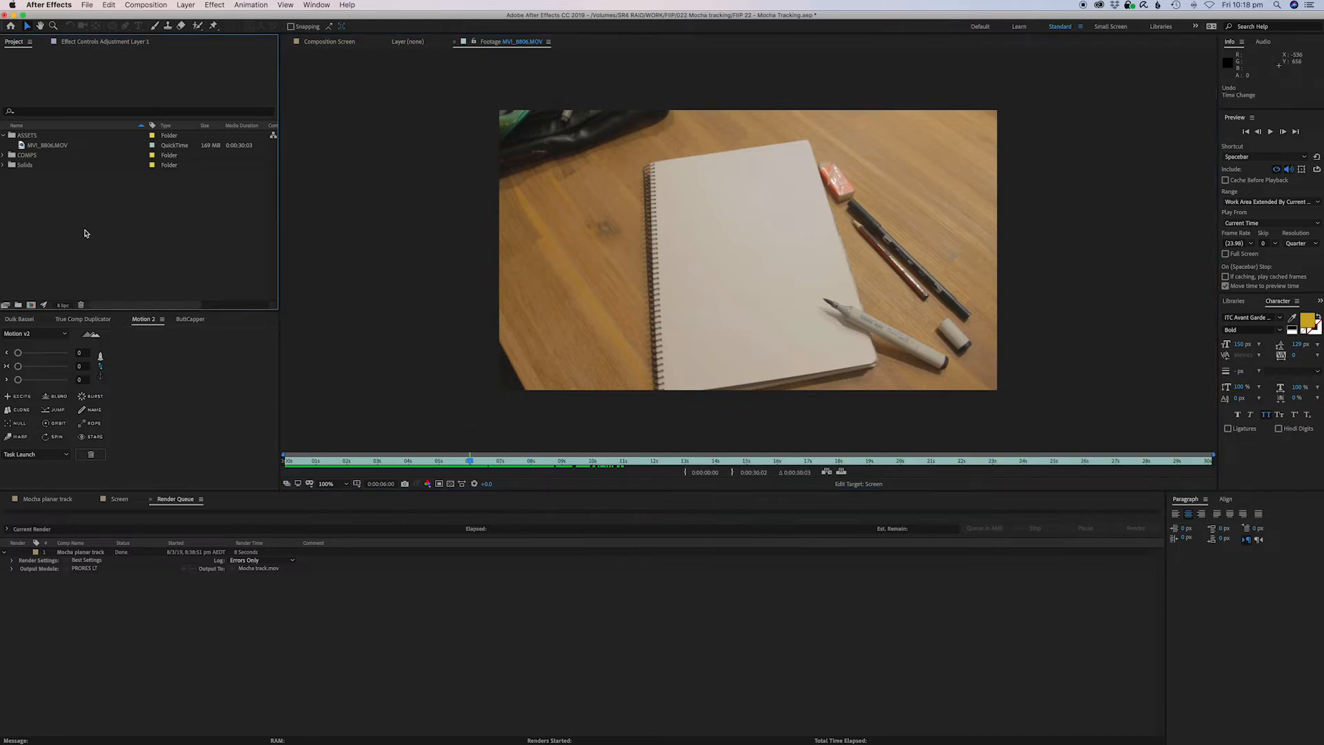
click(48, 146)
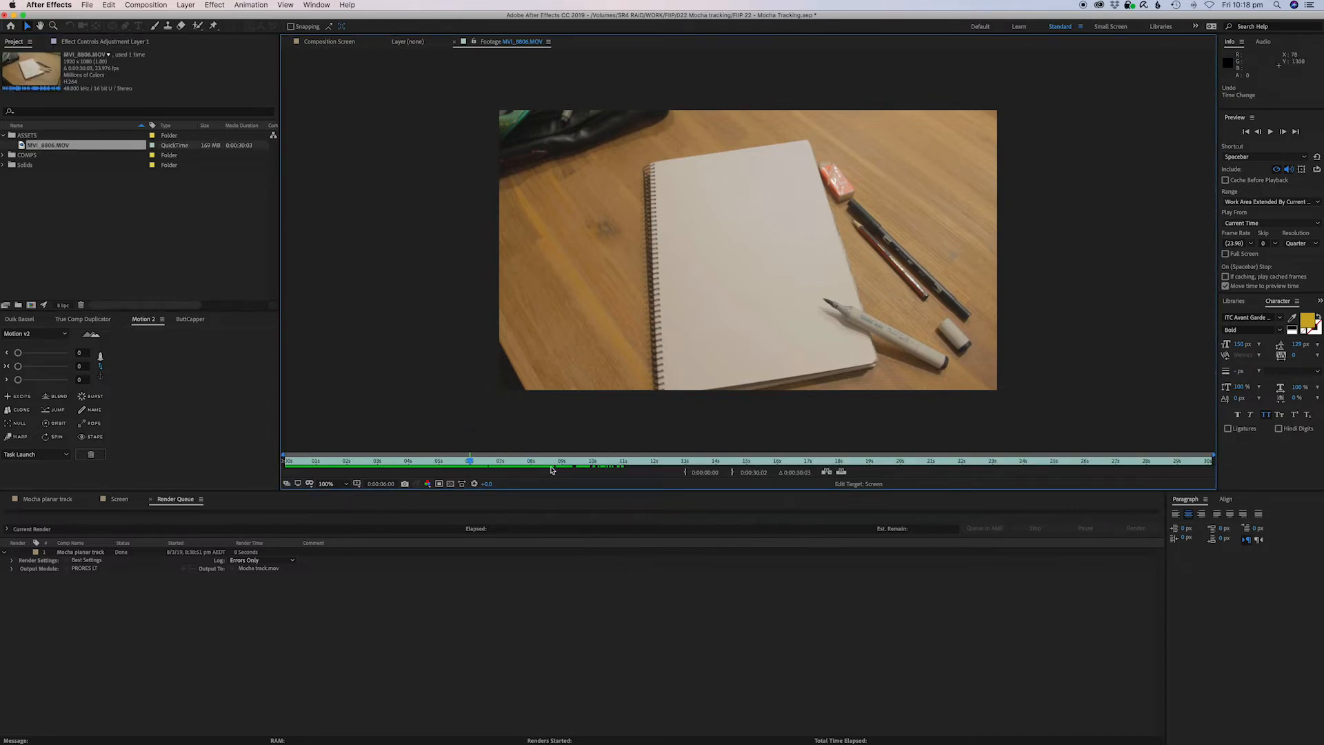
drag(1212, 460, 470, 460)
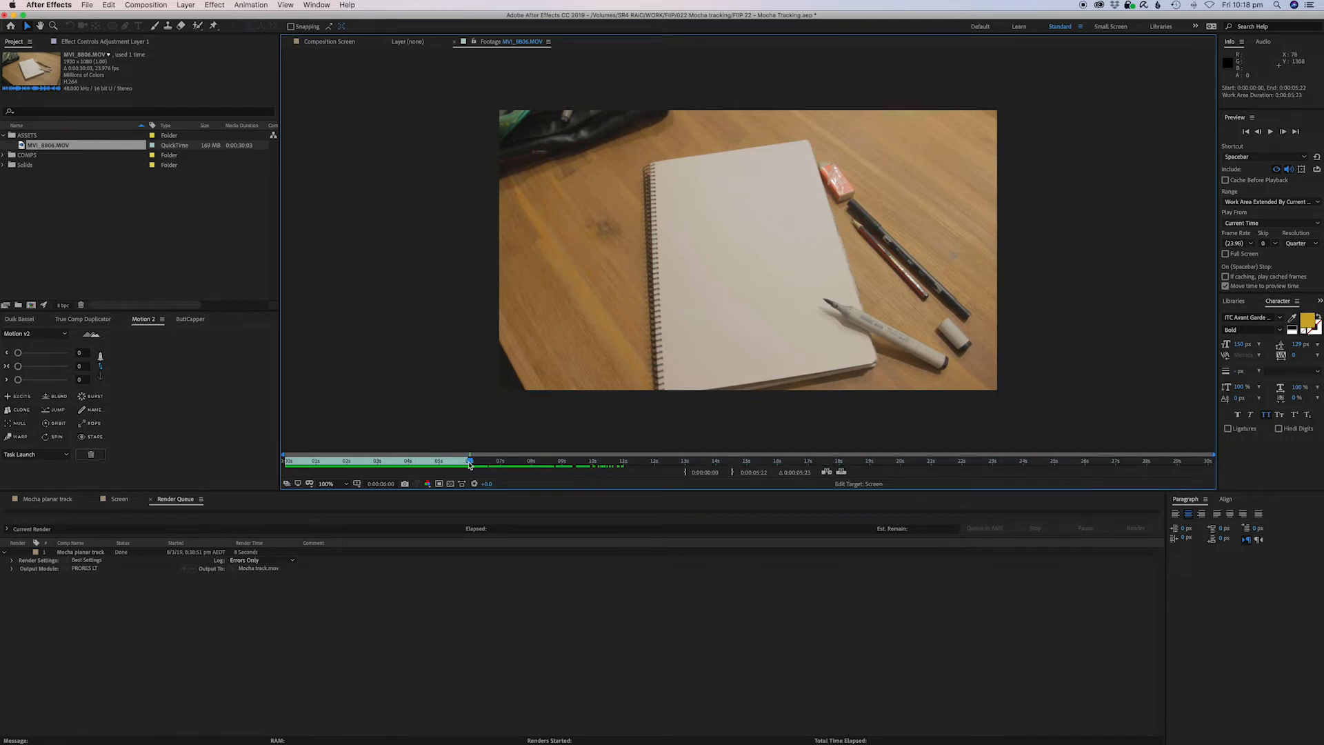
key(super+z)
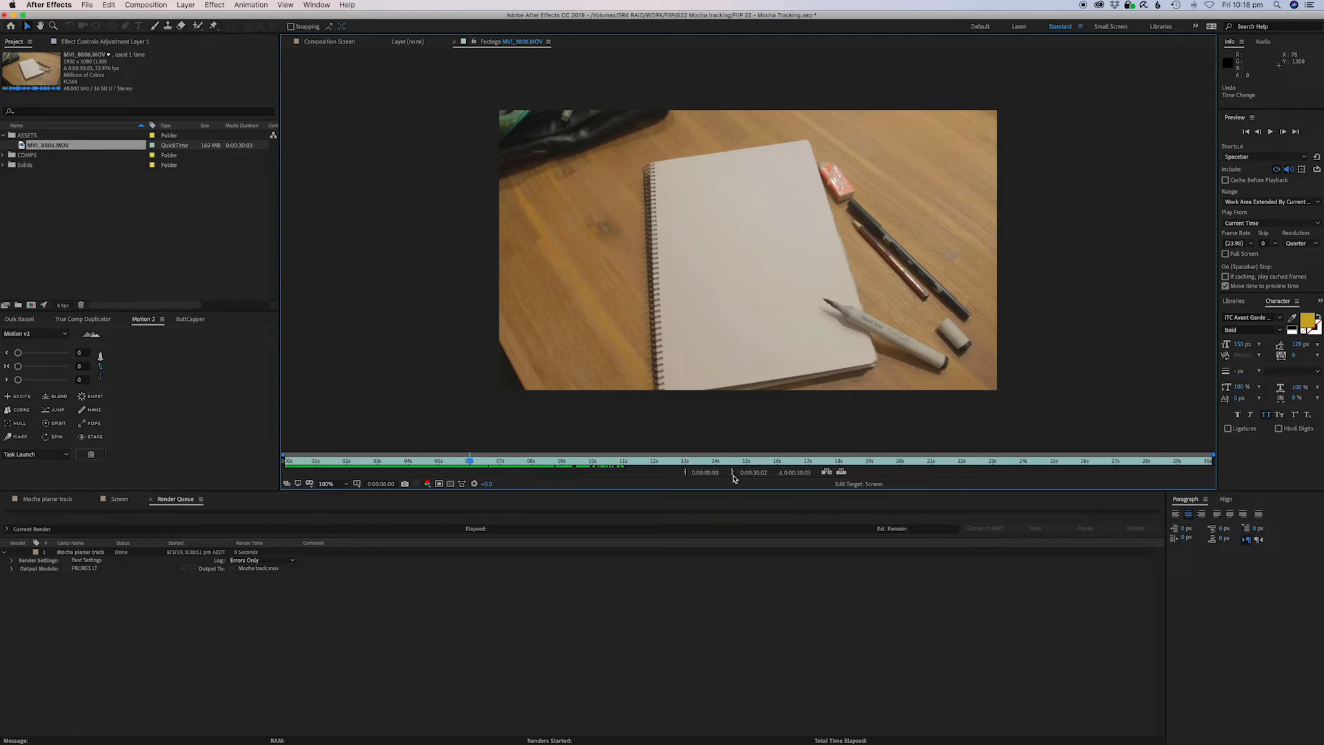
click(733, 473)
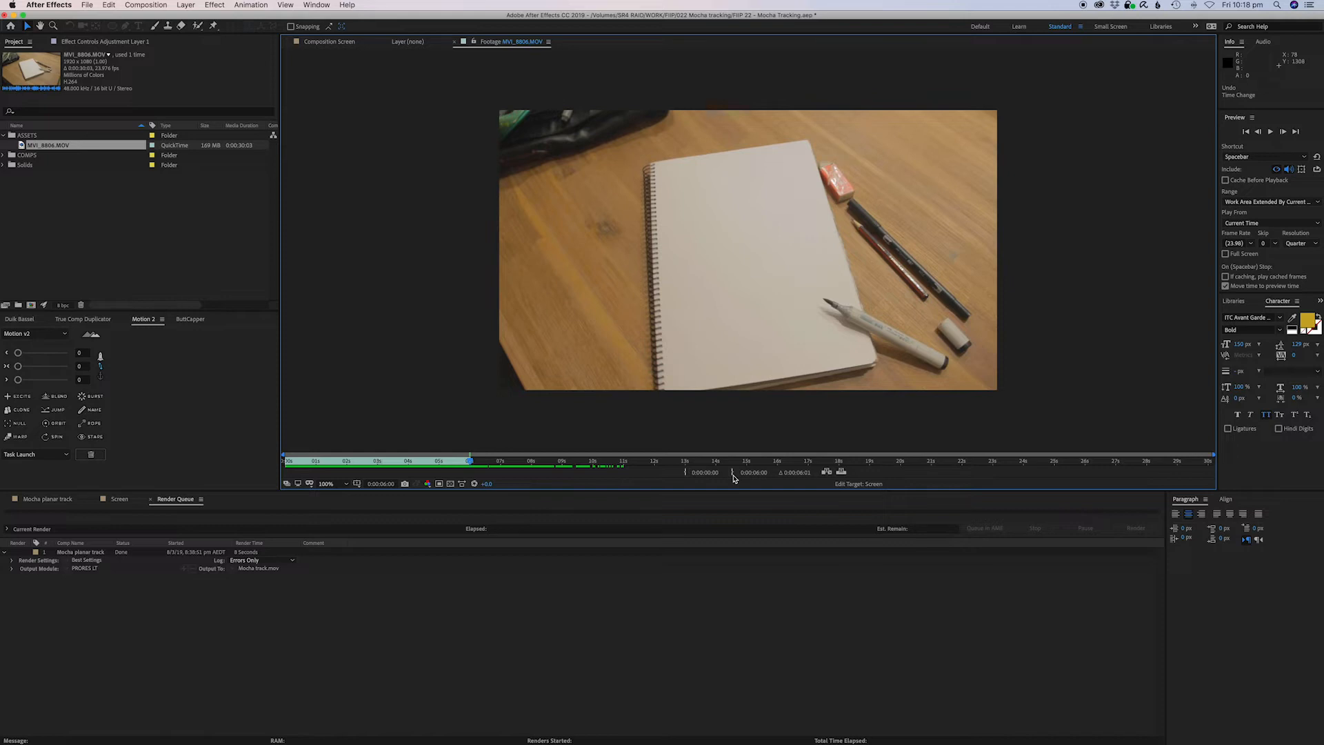
click(593, 594)
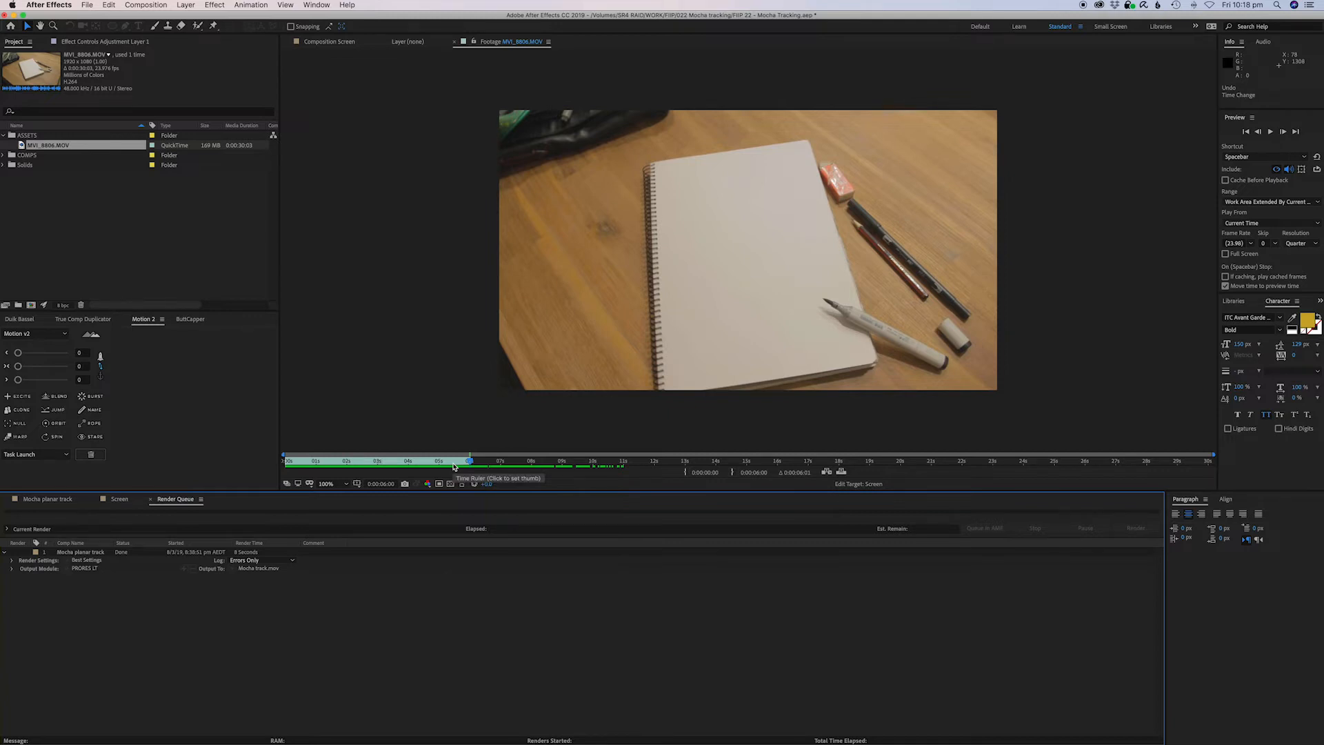
drag(450, 462, 328, 466)
key(alt+bracketleft)
key(super+z)
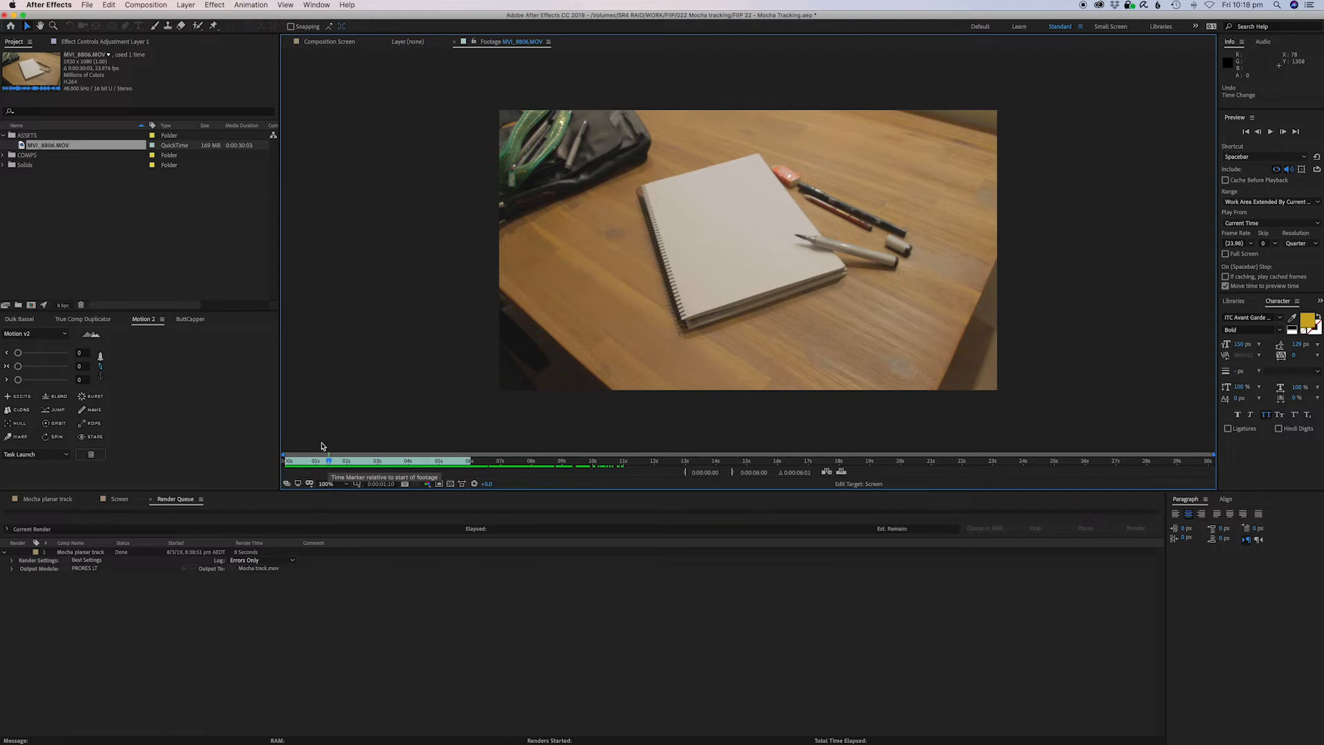
Create a new composition from the trimmed footage and select its layer in the timeline.
click(163, 256)
click(52, 147)
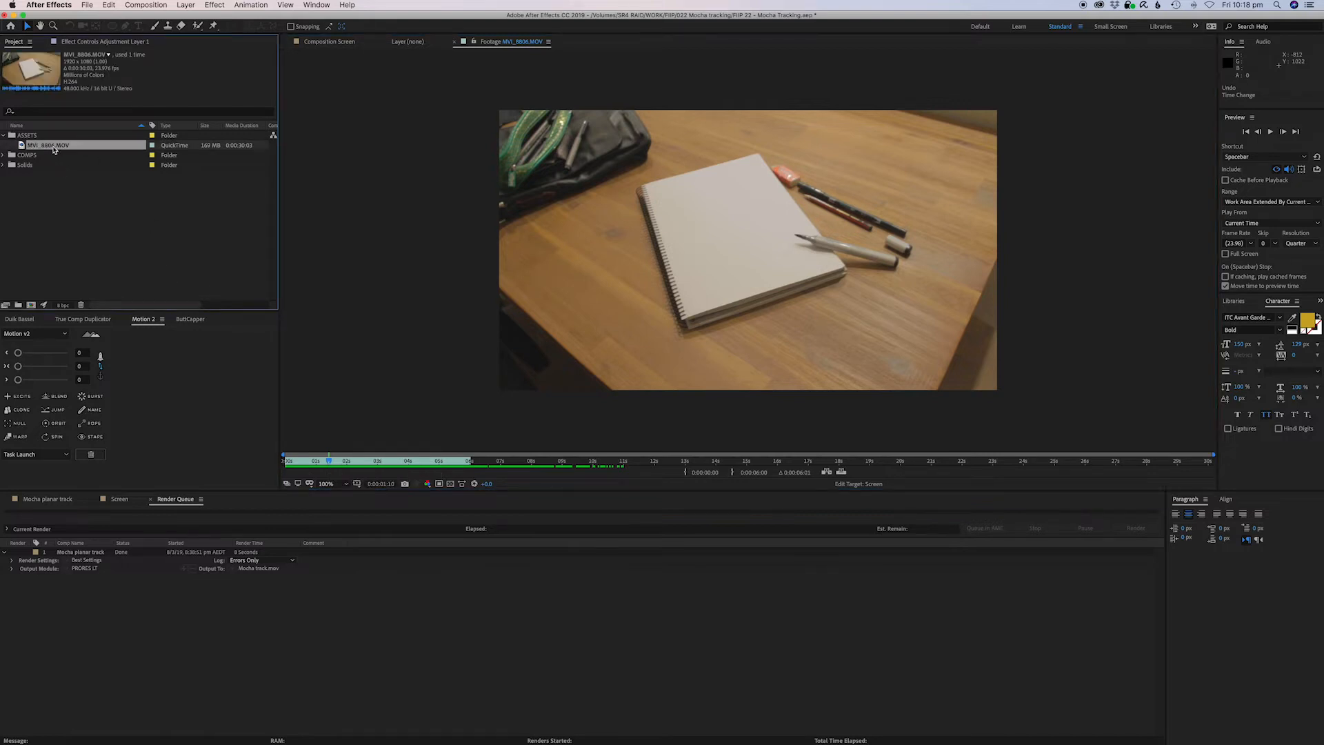
drag(53, 149, 31, 306)
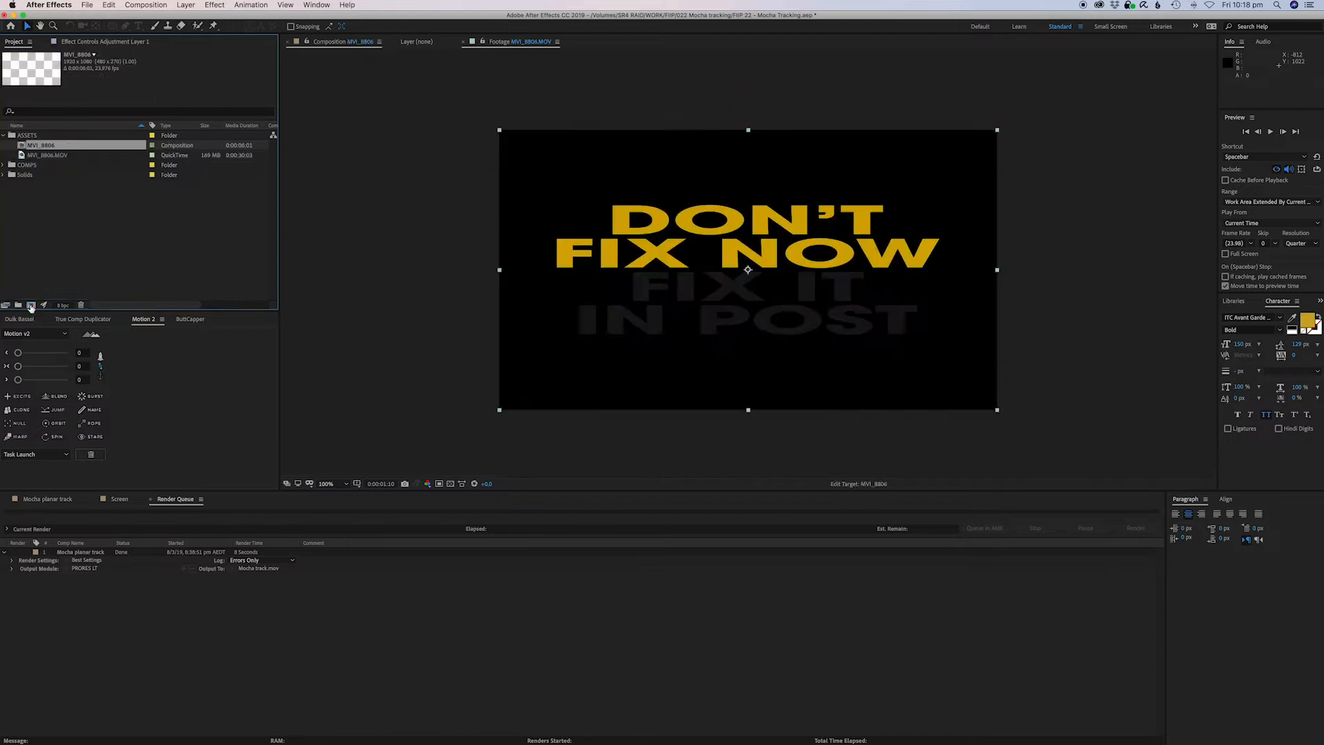
click(577, 562)
drag(483, 525, 418, 557)
click(472, 540)
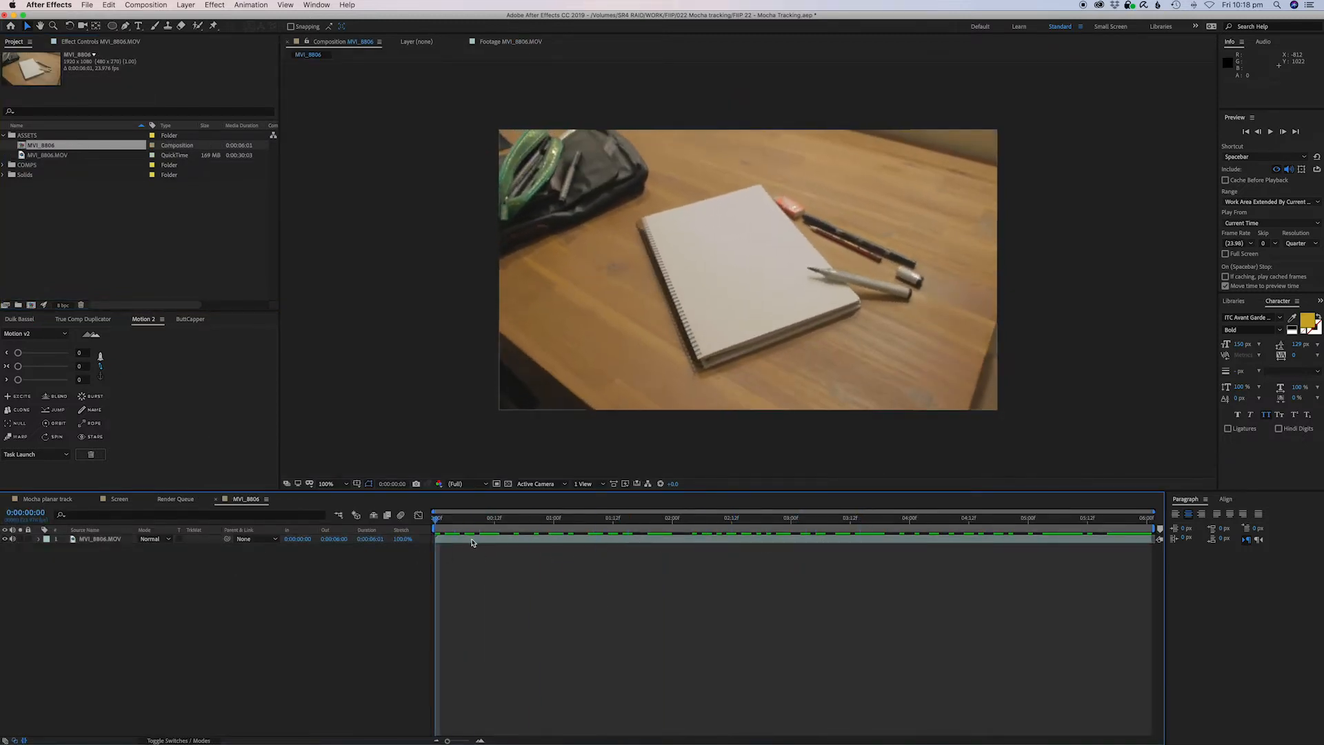
click(482, 582)
click(453, 543)
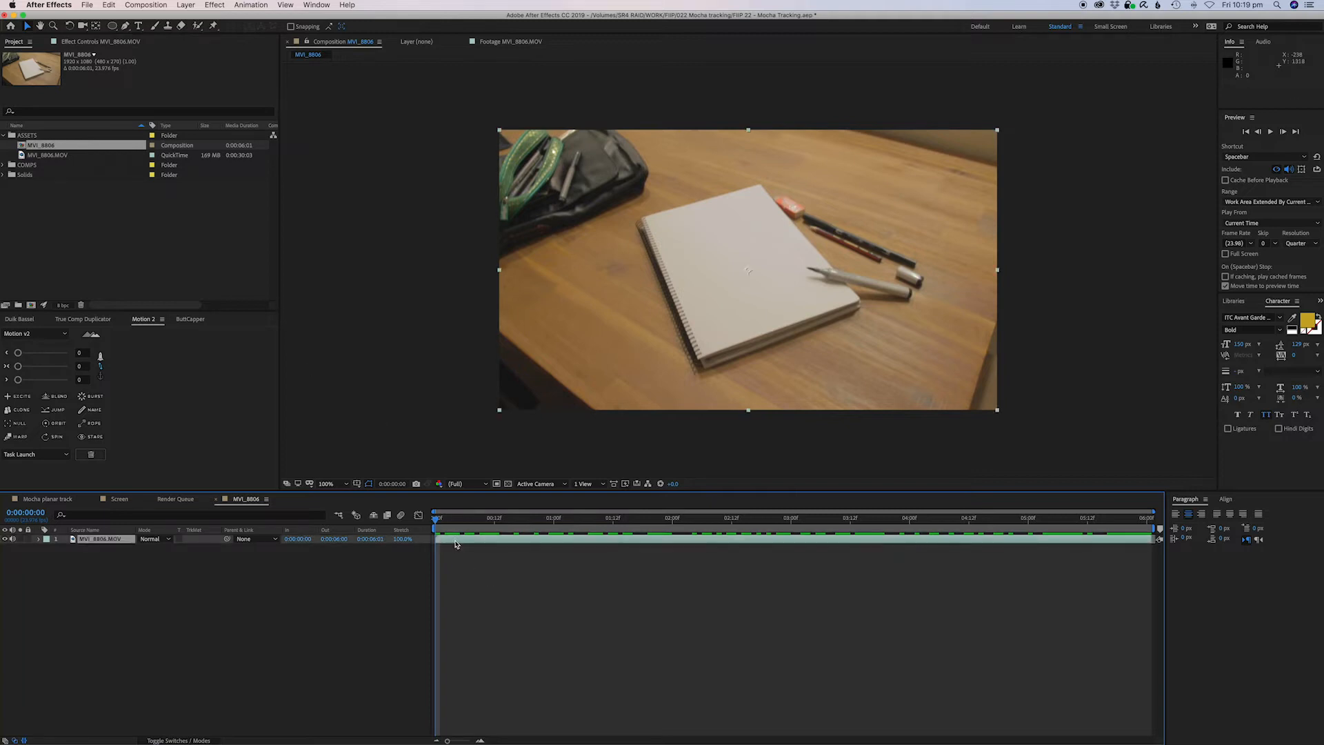
right_click(453, 544)
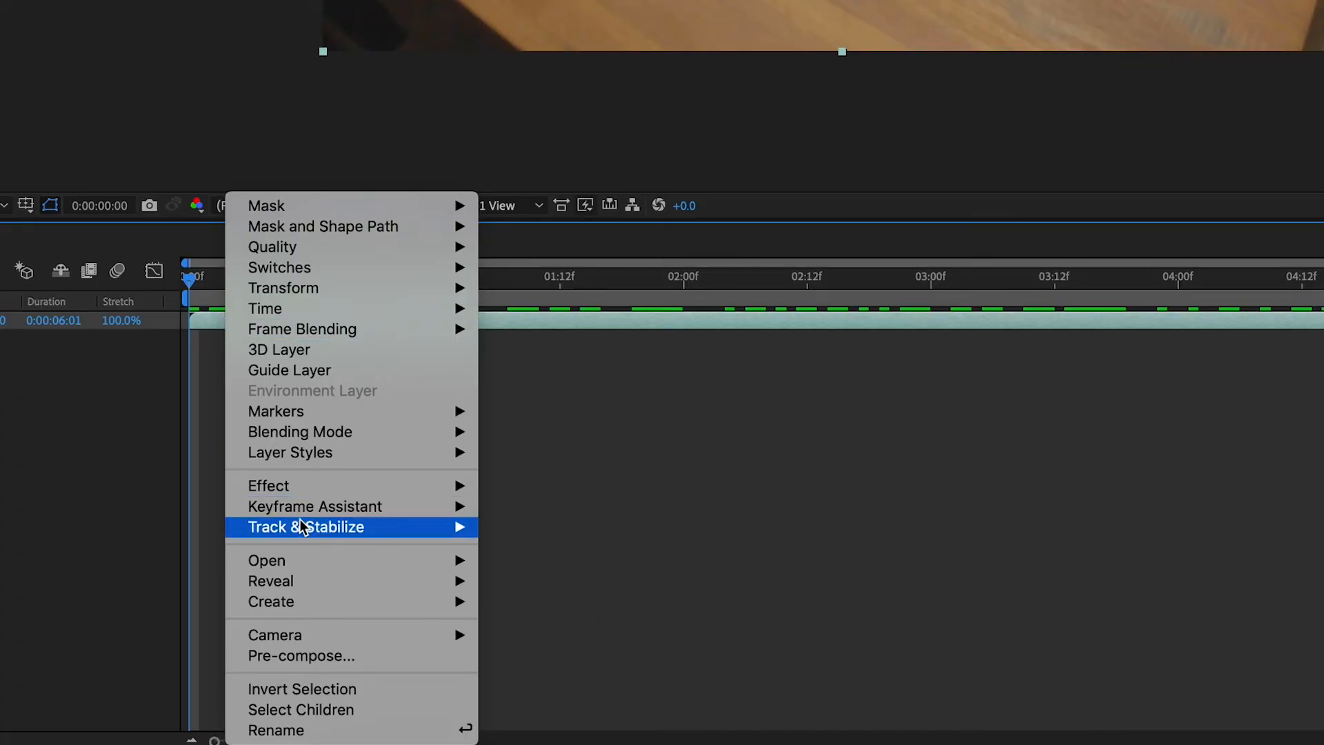
mouse_move(306, 532)
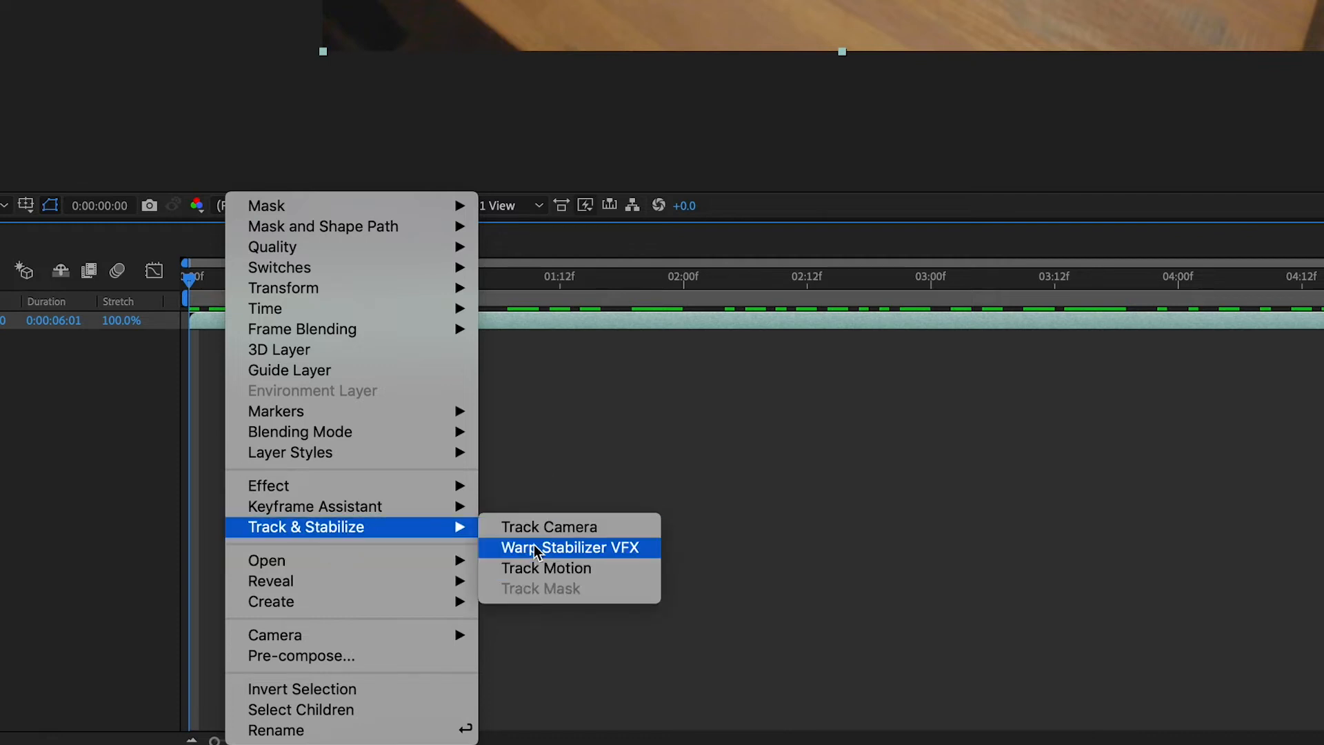
click(614, 458)
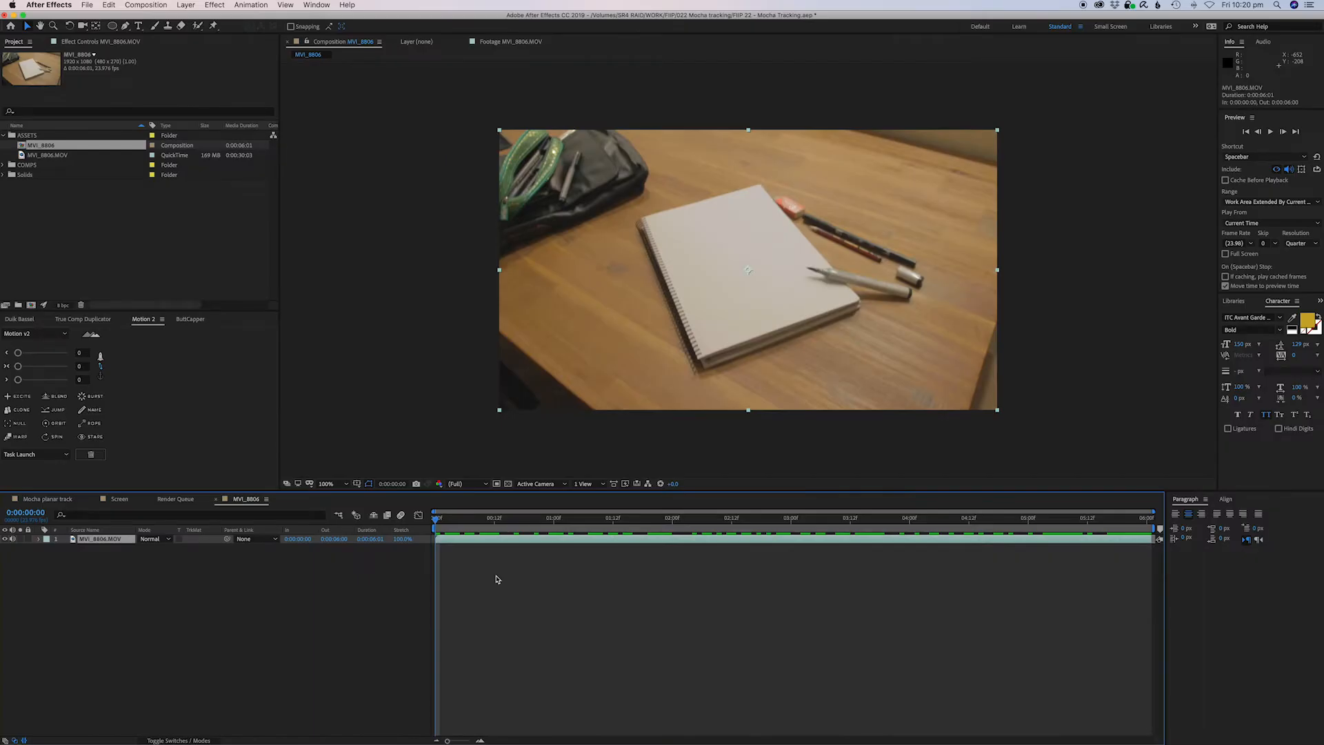
click(516, 556)
click(498, 543)
Apply the Boris FX Mocha AE CC effect to the footage layer.
click(216, 5)
mouse_move(607, 207)
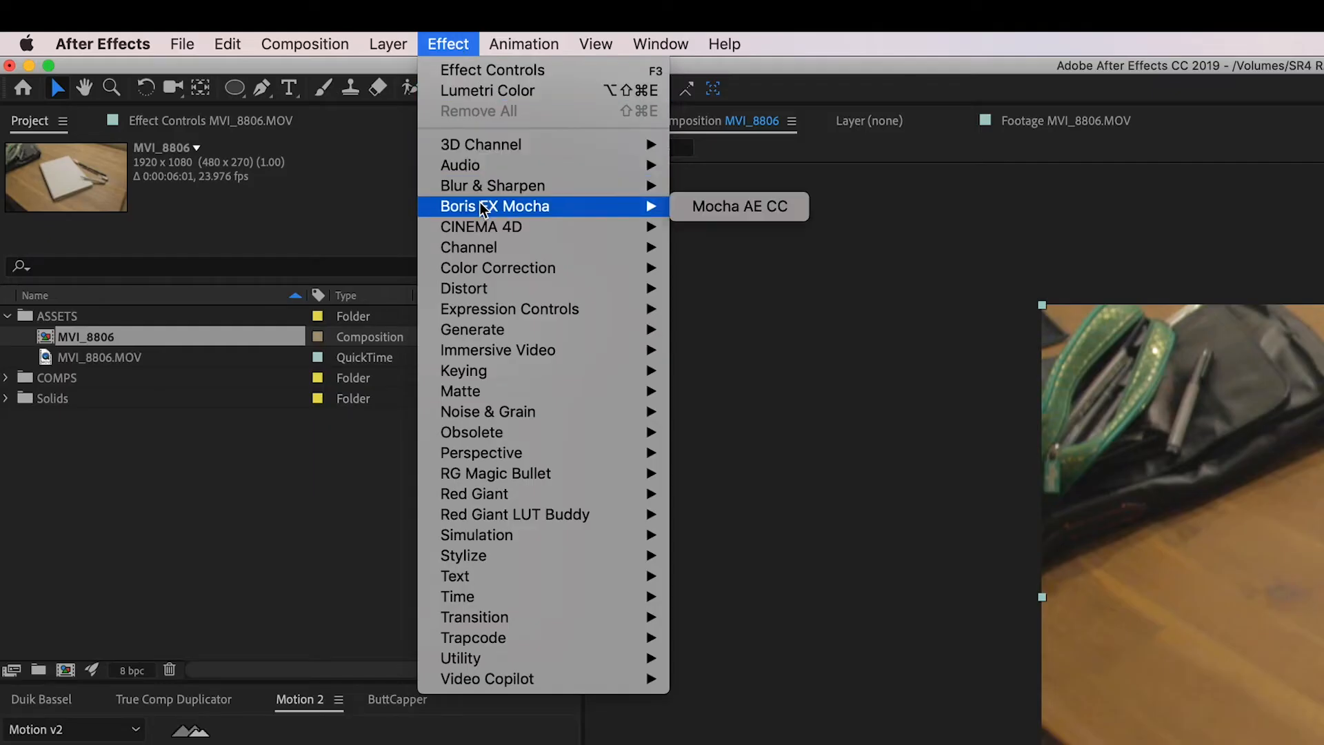
click(700, 210)
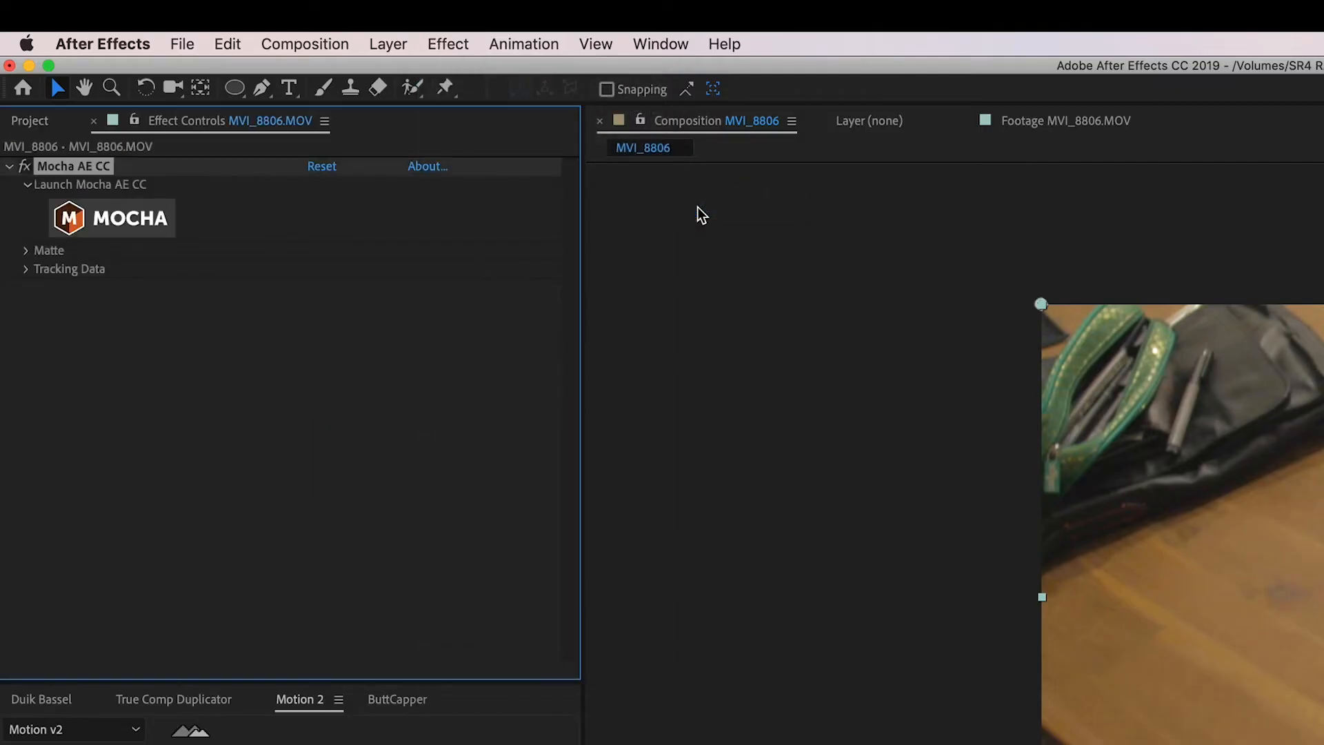
Expand the Mocha effect's Matte and Tracking Data properties to inspect them.
click(28, 270)
click(25, 252)
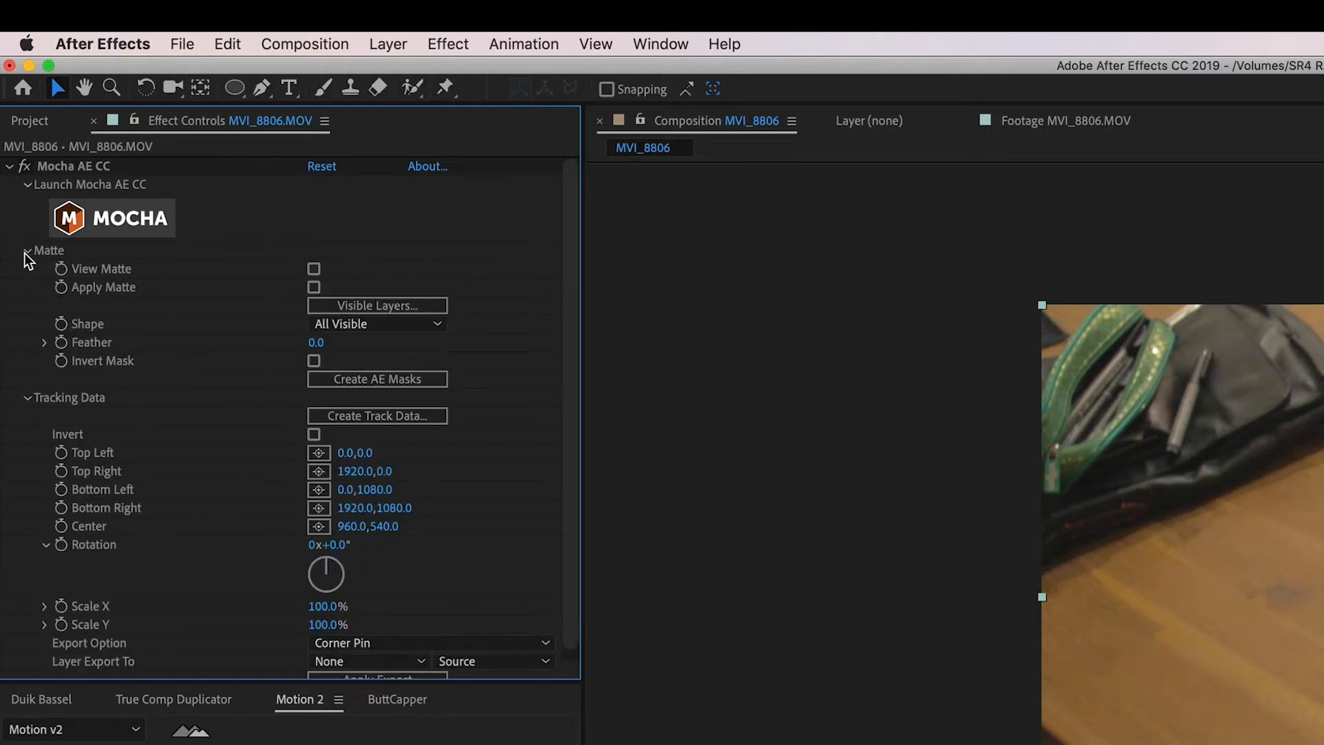
scroll(80, 458, down, 1)
scroll(80, 458, up, 1)
click(27, 251)
click(27, 268)
Launch Mocha from the effect and continue tracking at proxy resolution.
click(140, 229)
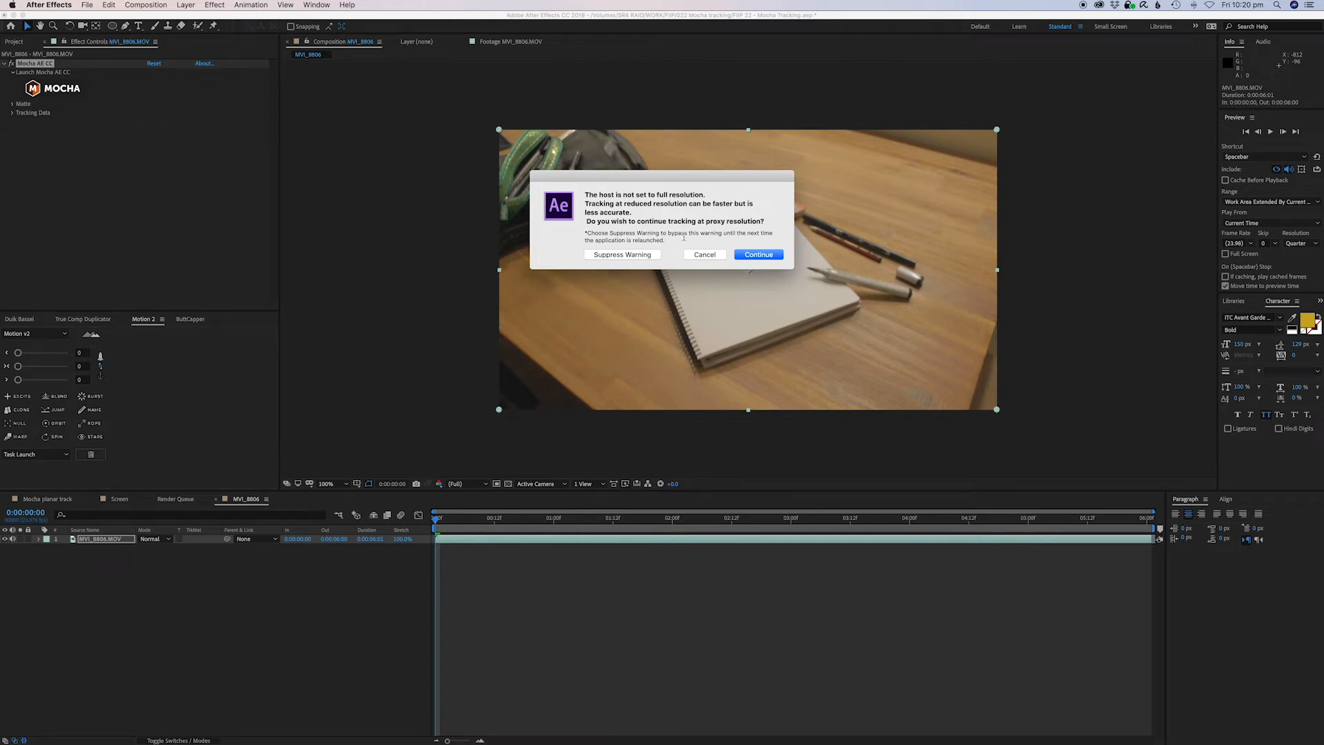
click(749, 257)
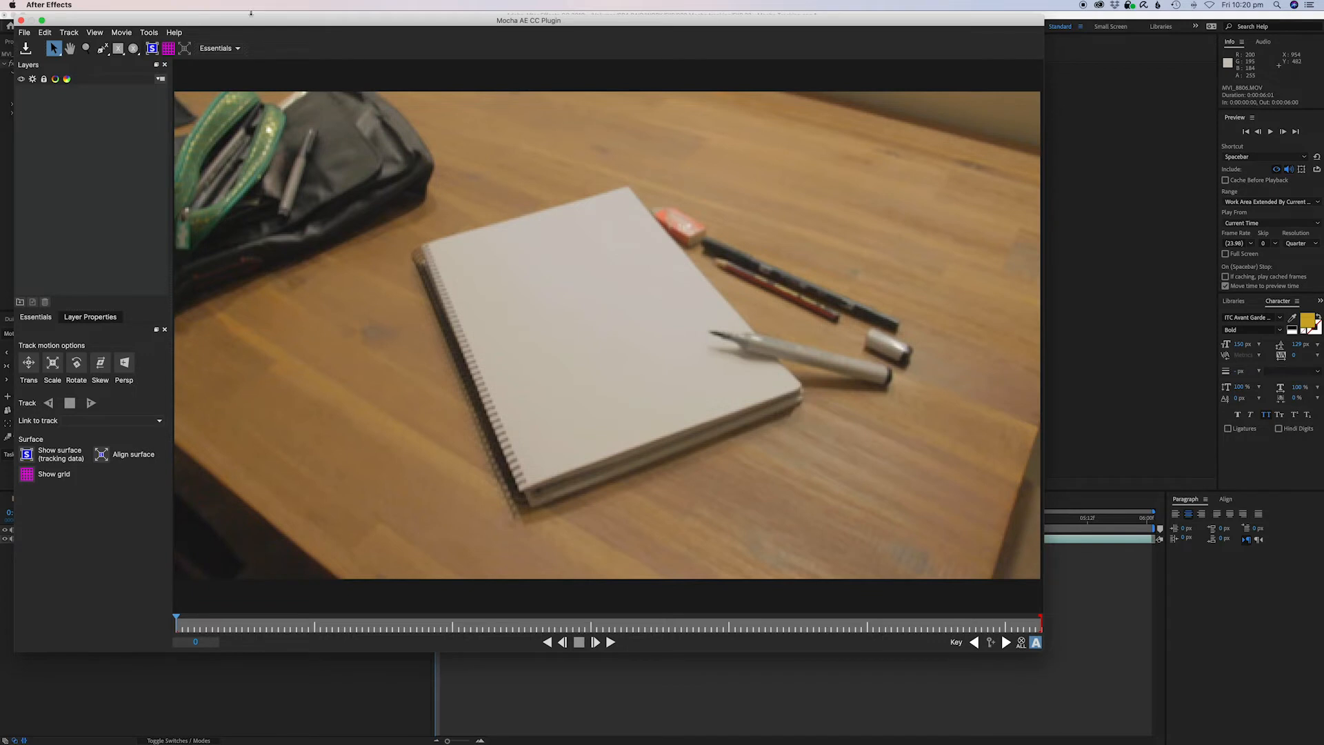
Reposition and enlarge the Mocha plugin window.
drag(251, 14, 296, 15)
drag(1089, 650, 1208, 692)
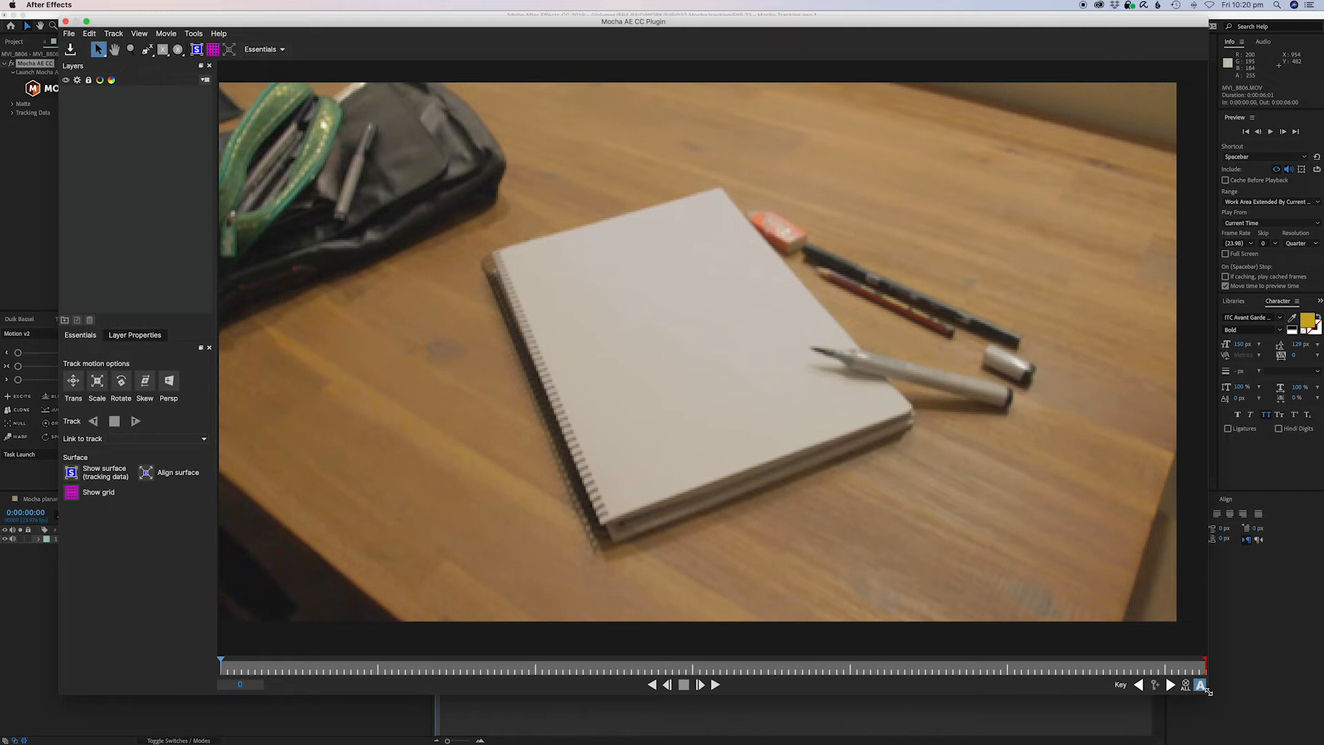
drag(221, 666, 162, 670)
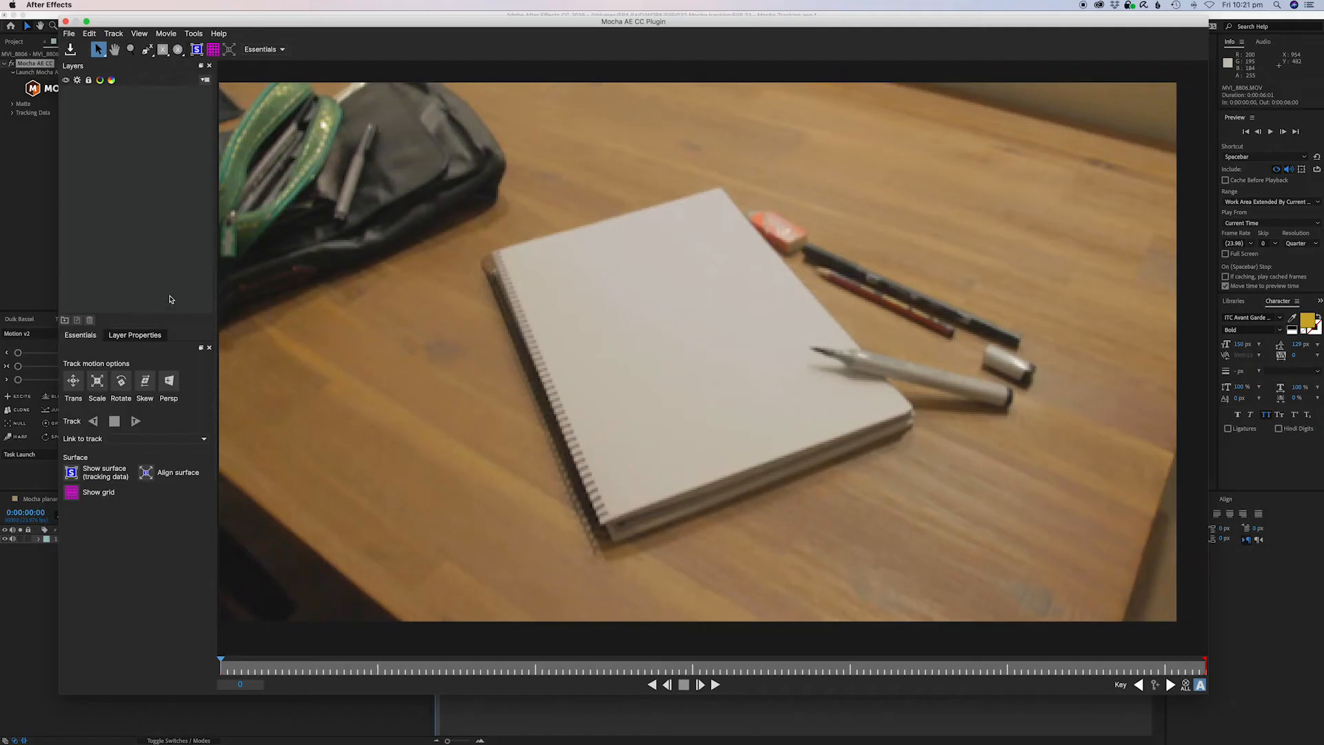
Draw an X-spline shape around the notebook's bottom-left corner.
click(146, 50)
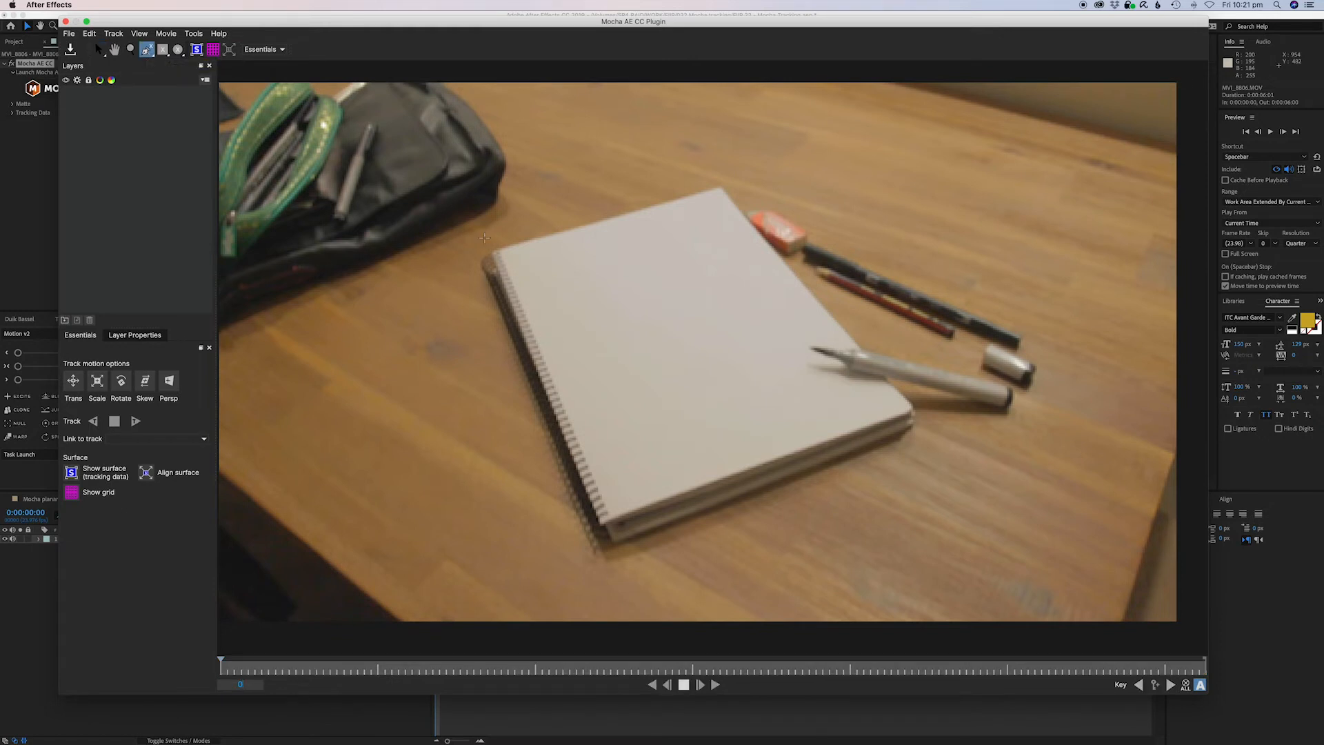
click(615, 484)
click(579, 496)
click(580, 546)
click(618, 548)
click(623, 520)
right_click(623, 520)
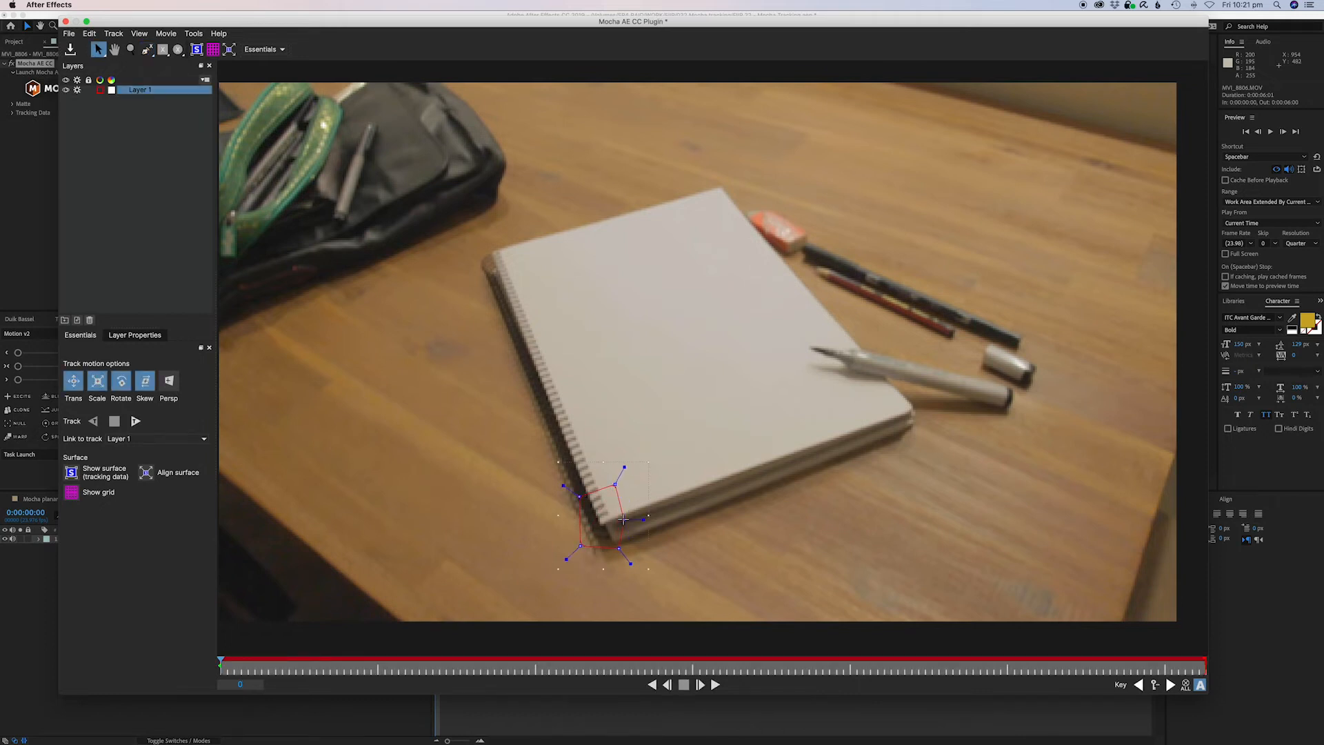
Add a second X-spline shape to Layer 1 around the notebook's top-left corner.
click(147, 50)
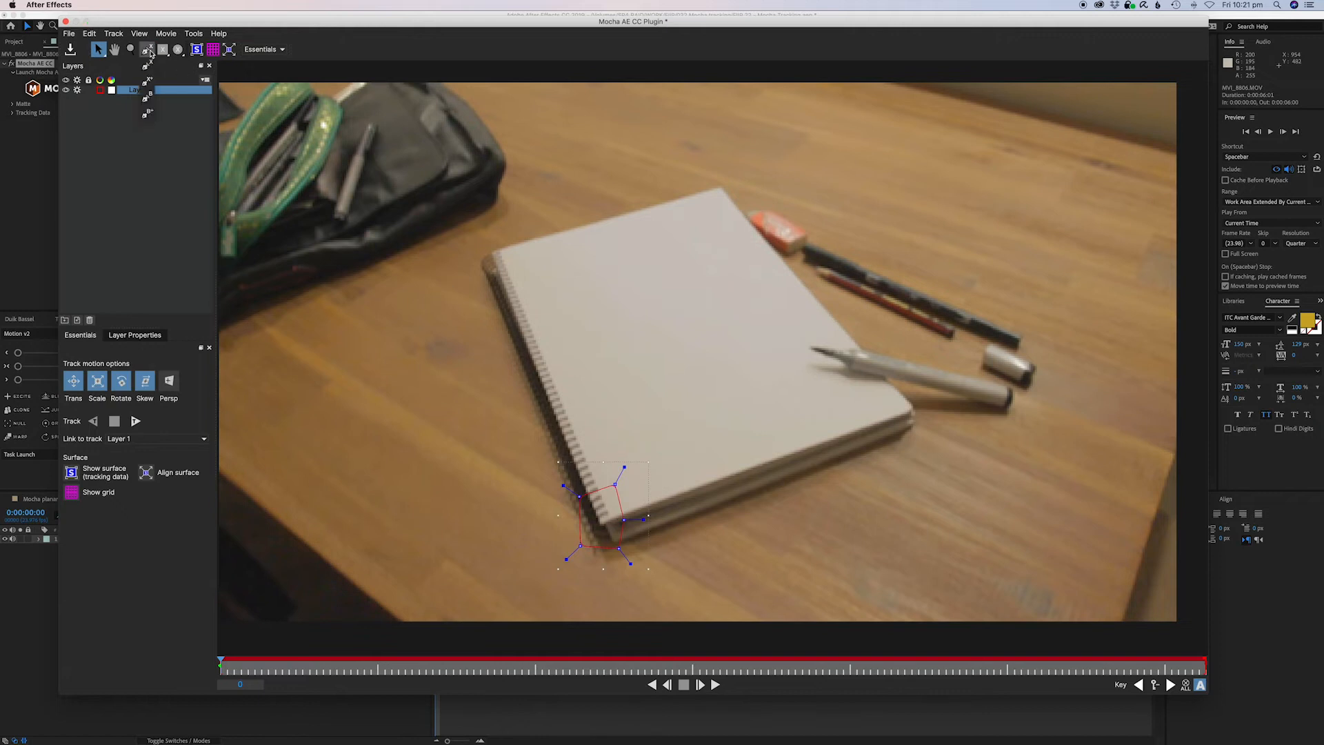
click(141, 105)
click(142, 92)
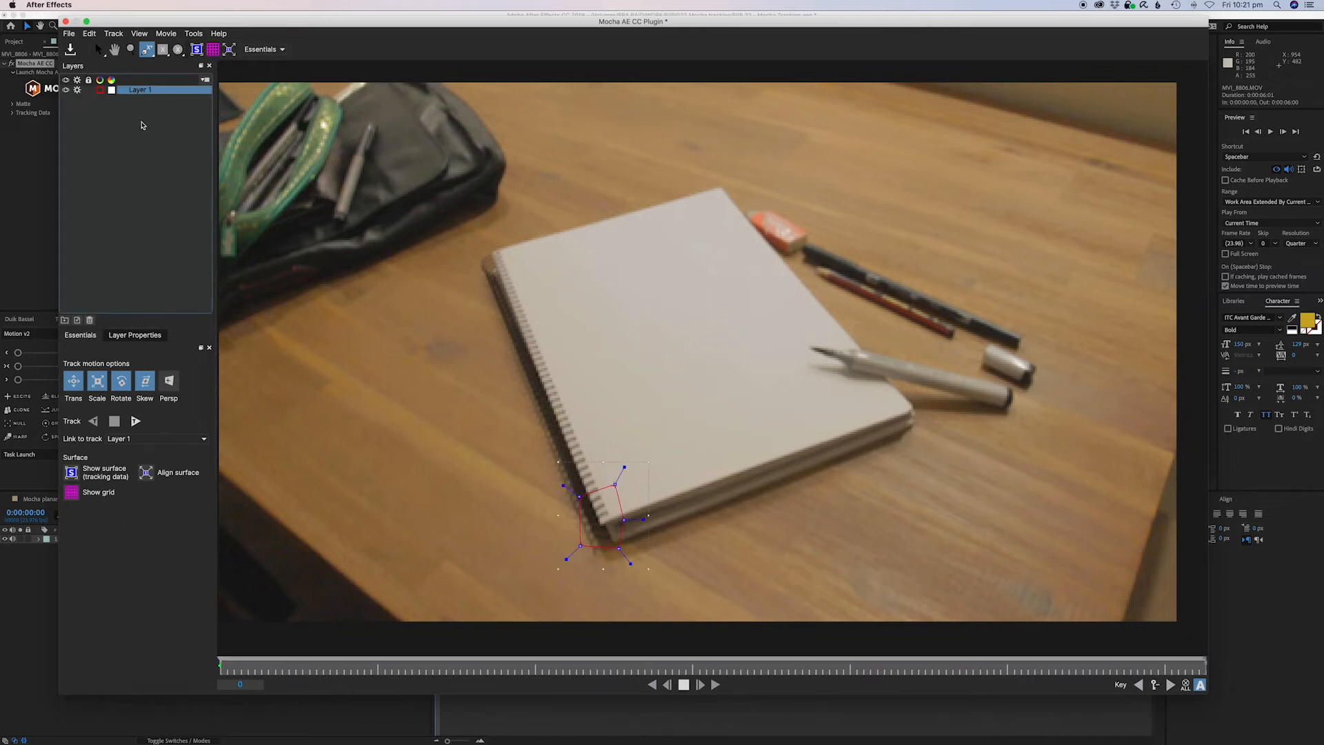
click(499, 238)
click(484, 241)
click(487, 263)
click(509, 264)
right_click(516, 252)
key(s)
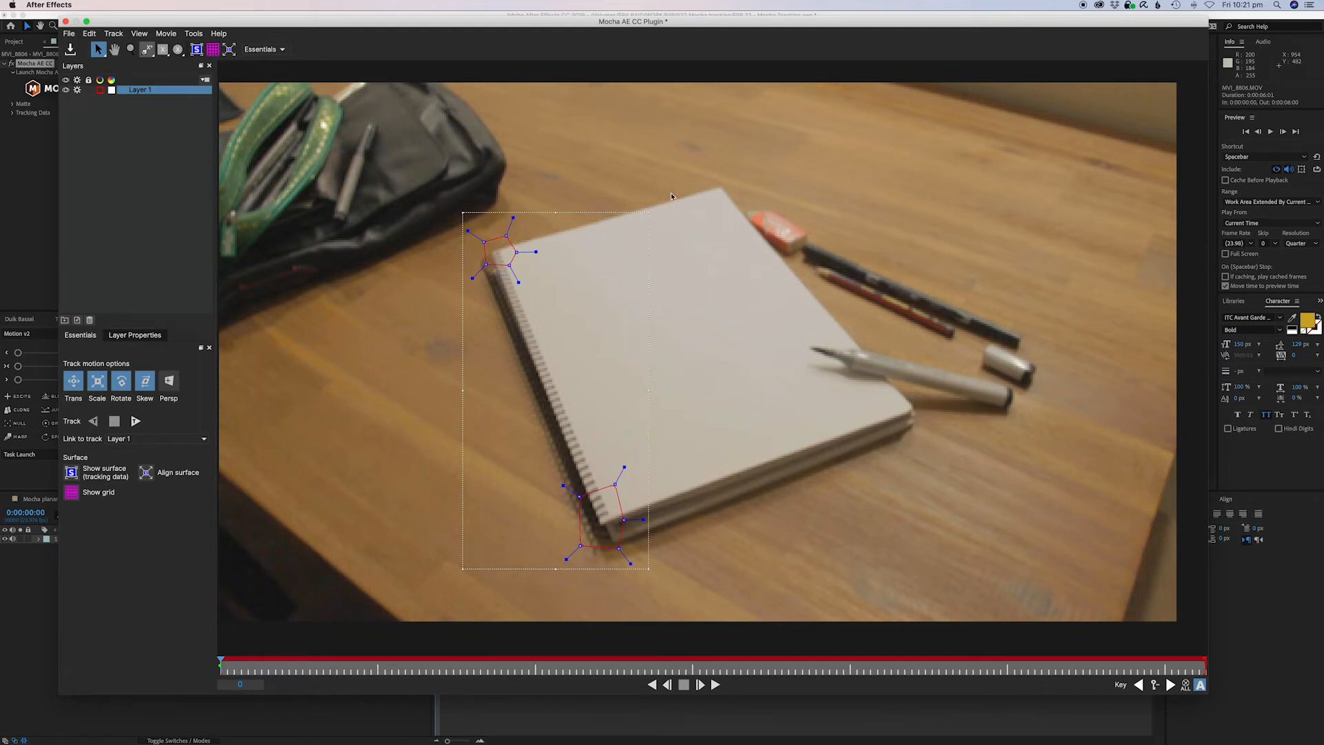
Add another X-spline shape to Layer 1 around the notebook's top corner.
click(708, 183)
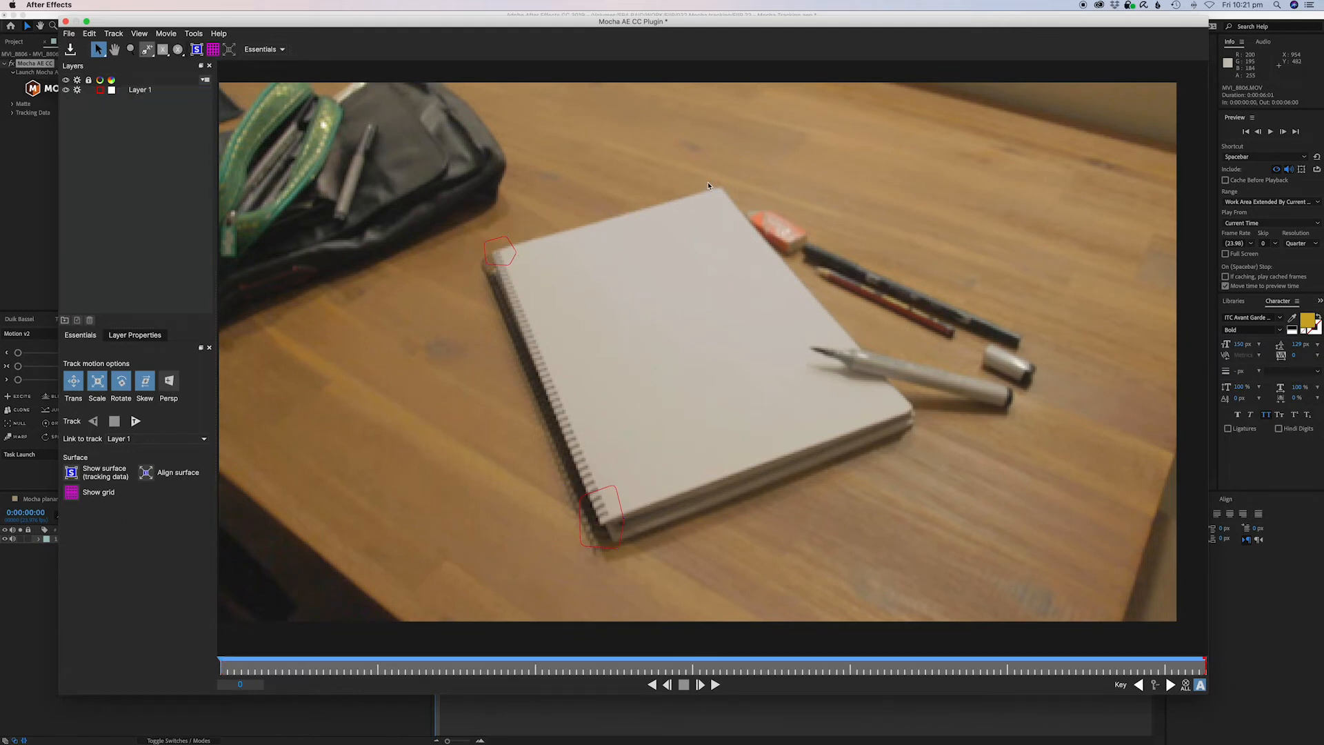
click(146, 50)
click(144, 91)
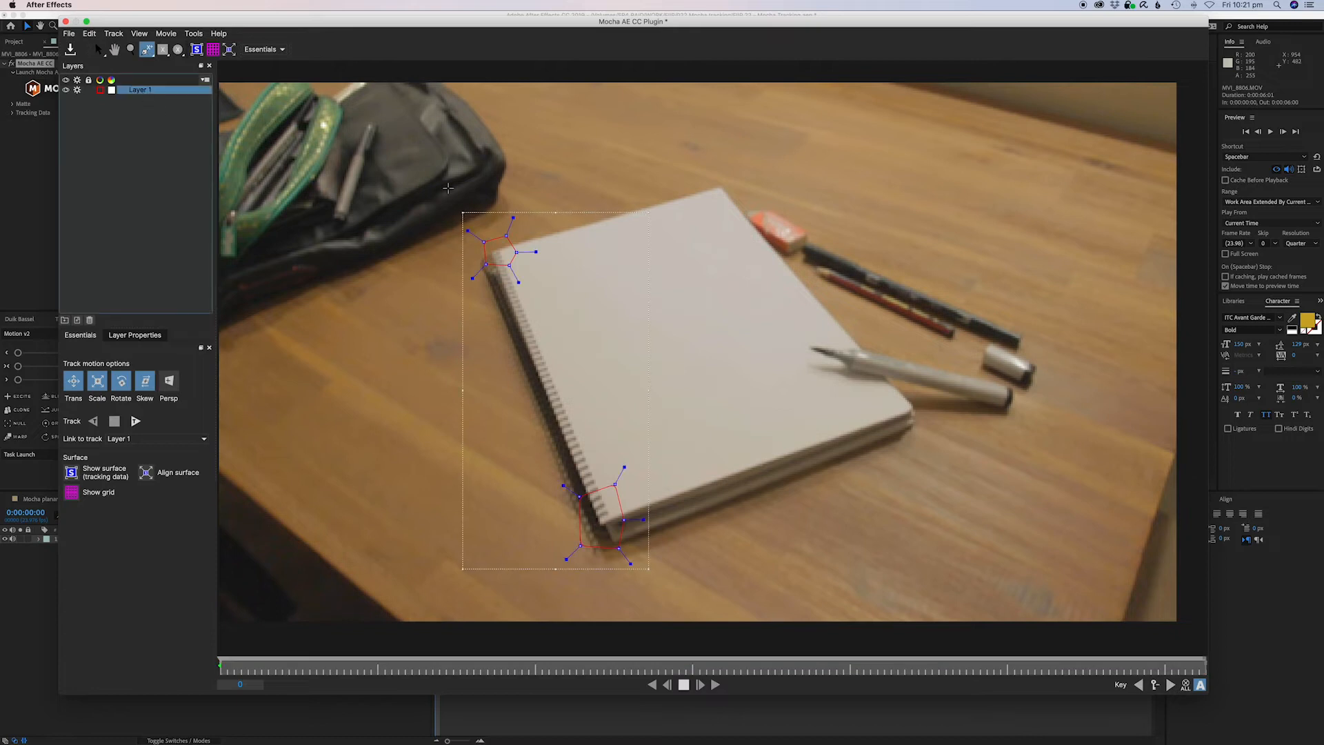
click(713, 177)
click(695, 182)
click(700, 201)
click(724, 199)
click(733, 191)
right_click(735, 184)
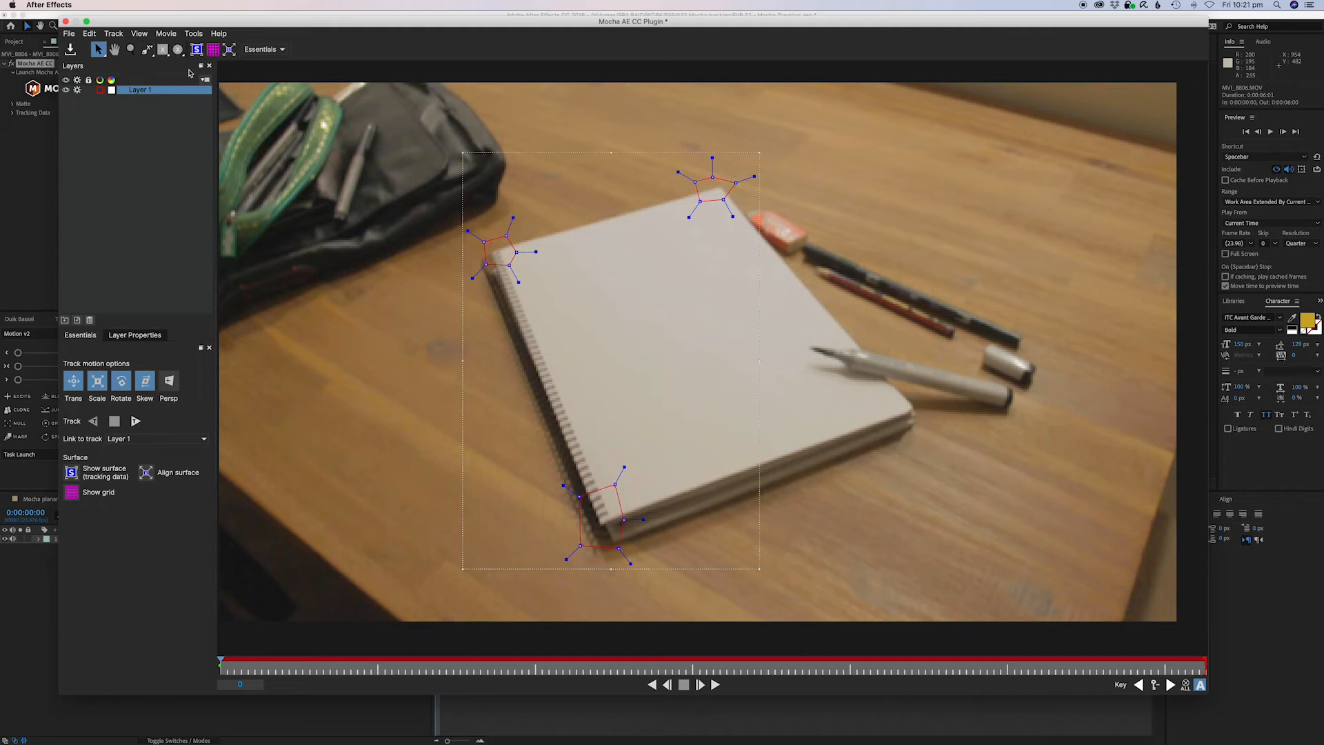
Add a fourth X-spline shape to Layer 1 around the notebook's right corner.
click(147, 50)
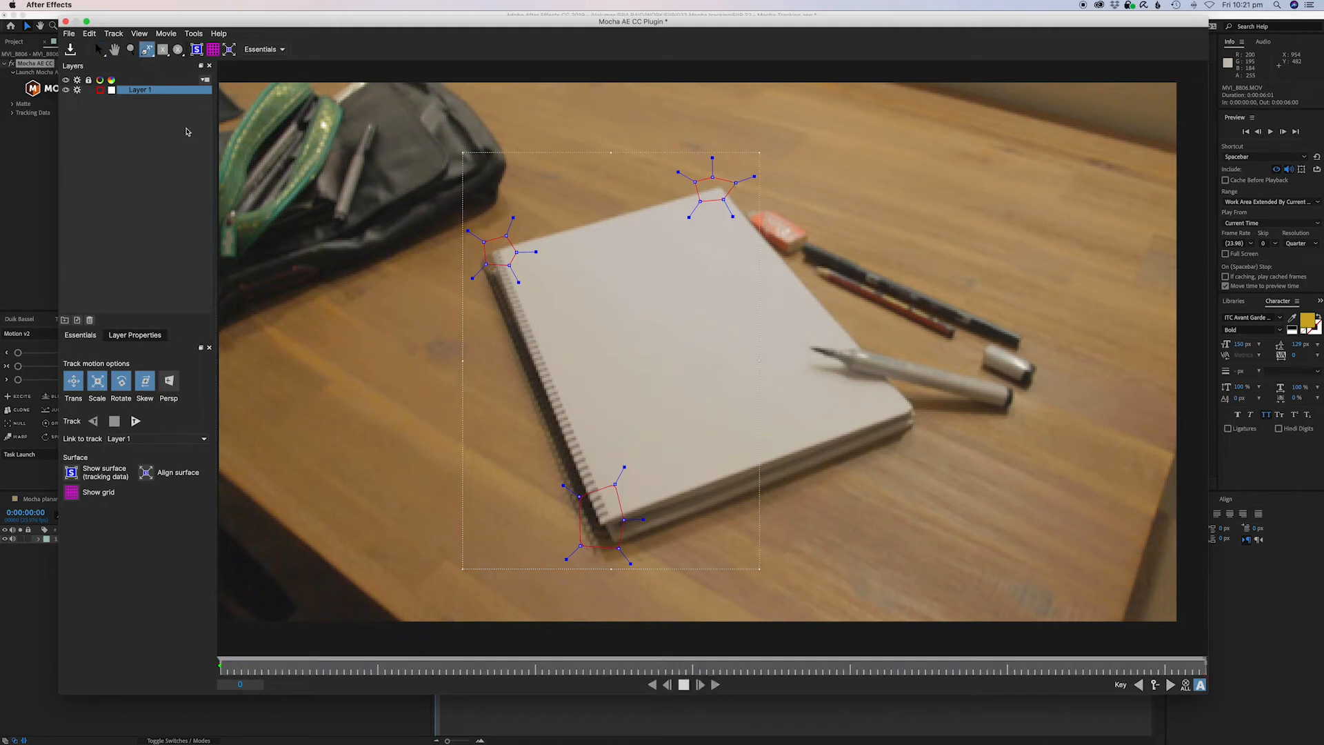
click(914, 394)
click(889, 395)
click(882, 415)
click(900, 426)
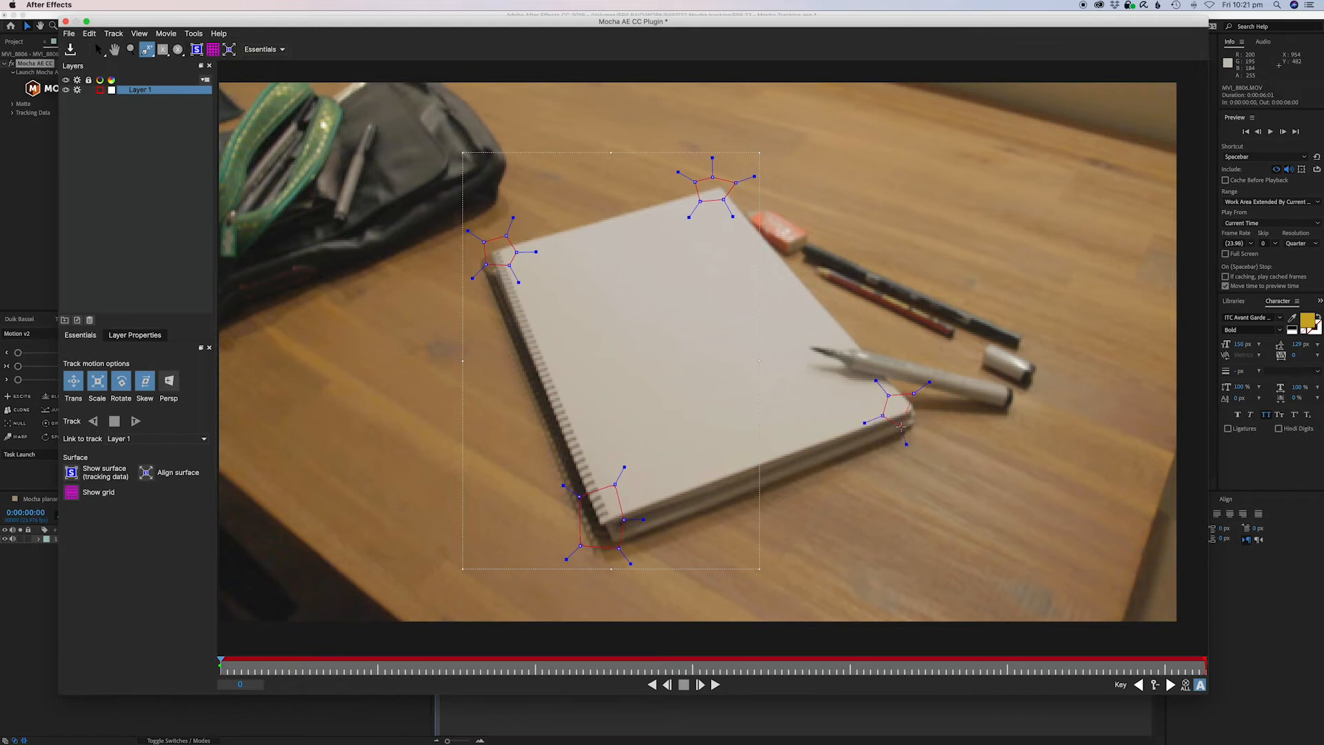
click(927, 412)
right_click(927, 412)
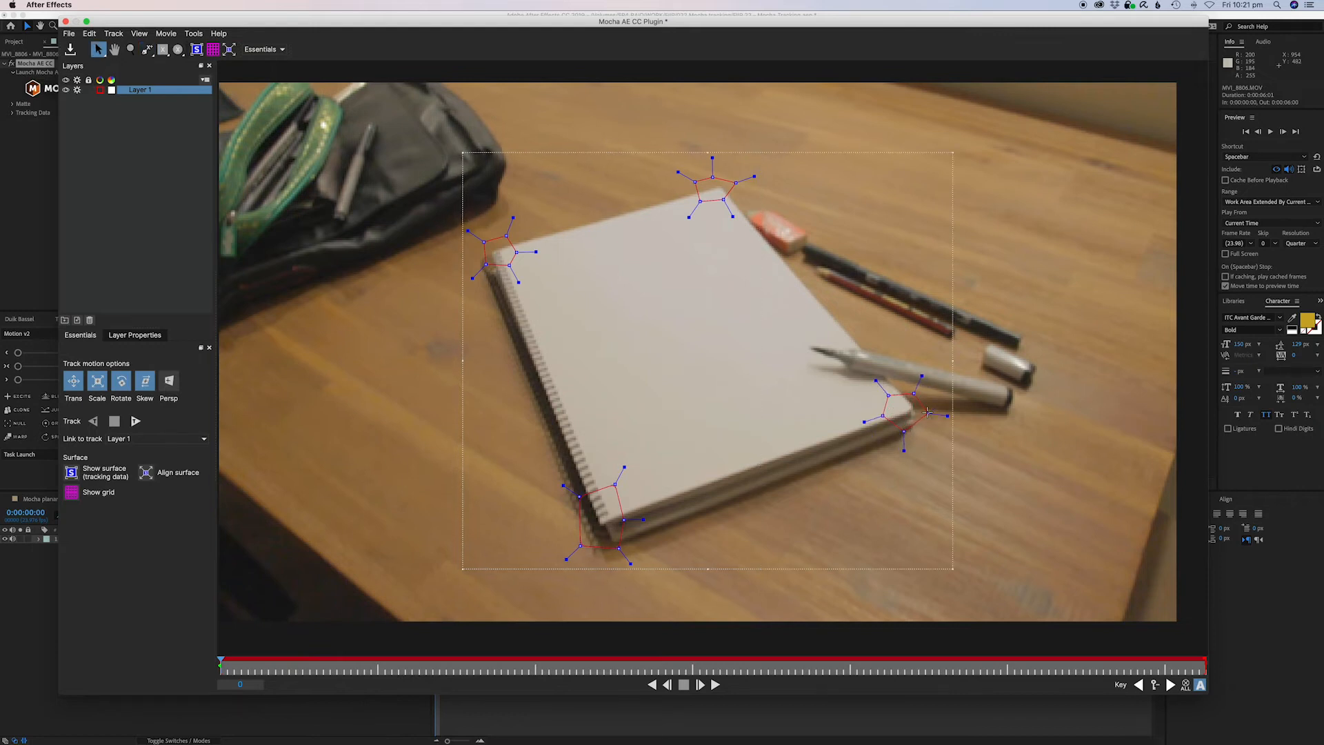
Show the planar surface and try moving one of its corners.
click(196, 50)
drag(575, 514, 532, 354)
key(super+z)
click(194, 51)
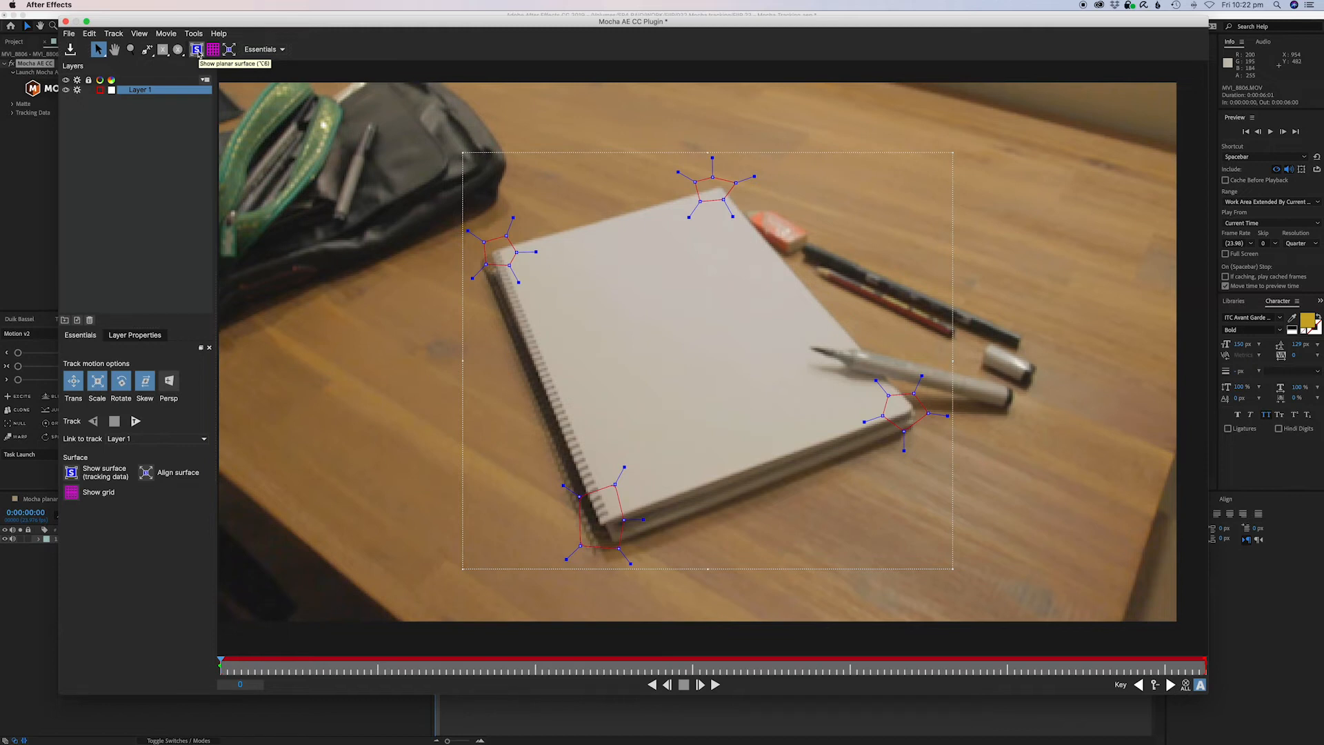
Align the four corners of the planar surface to the notebook's four corners.
click(196, 51)
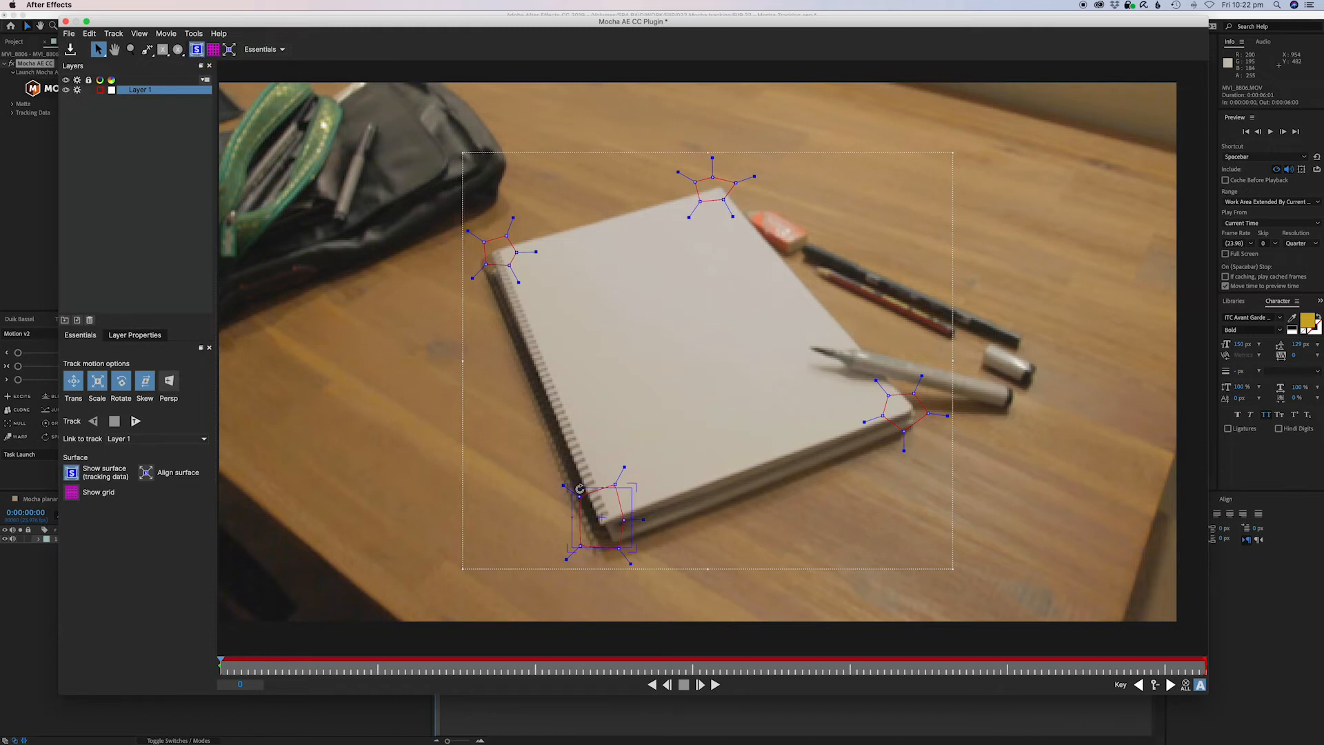
drag(572, 485, 504, 246)
drag(634, 486, 720, 189)
drag(629, 546, 912, 410)
drag(571, 545, 612, 513)
Track Layer 1 forward through the clip and scrub back through the timeline to review it.
click(136, 421)
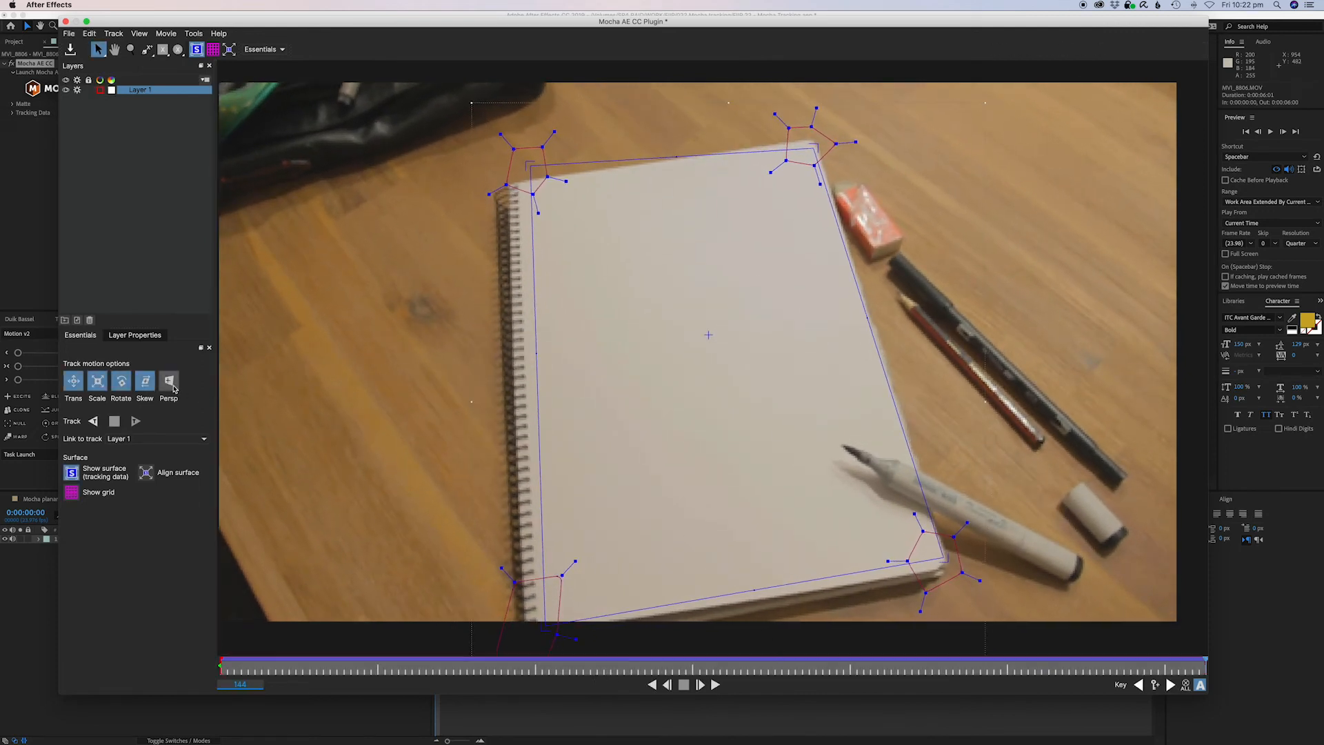
drag(1206, 665, 232, 673)
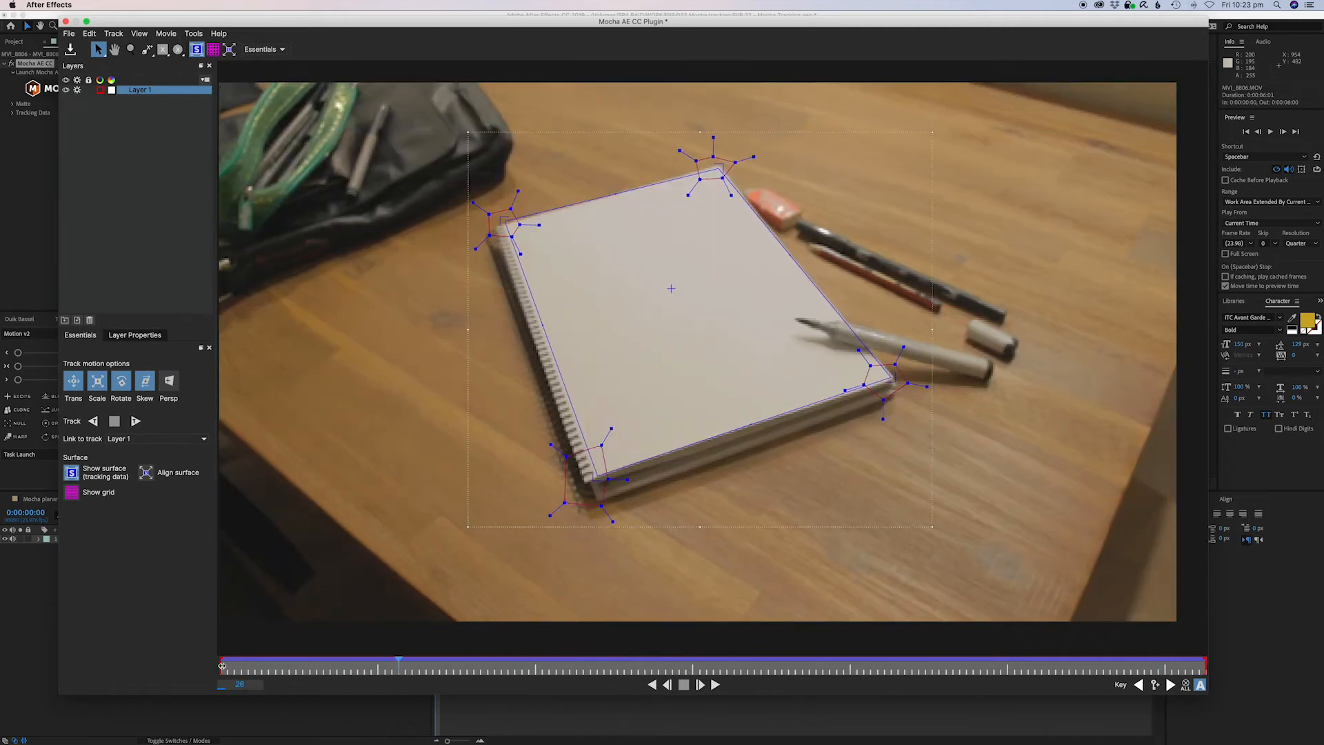
drag(398, 666, 214, 673)
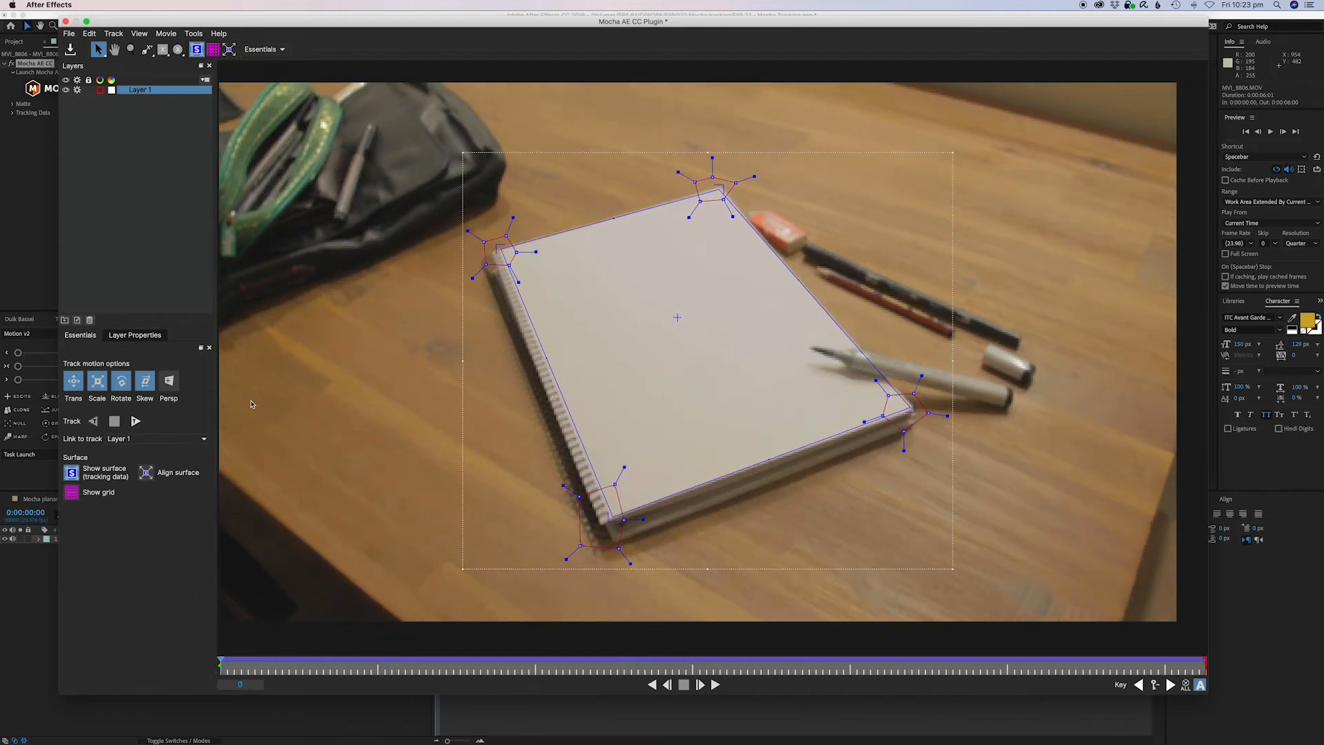
Enable perspective motion, track Layer 1 forward again, and scrub the timeline to check the surface.
click(170, 386)
click(136, 421)
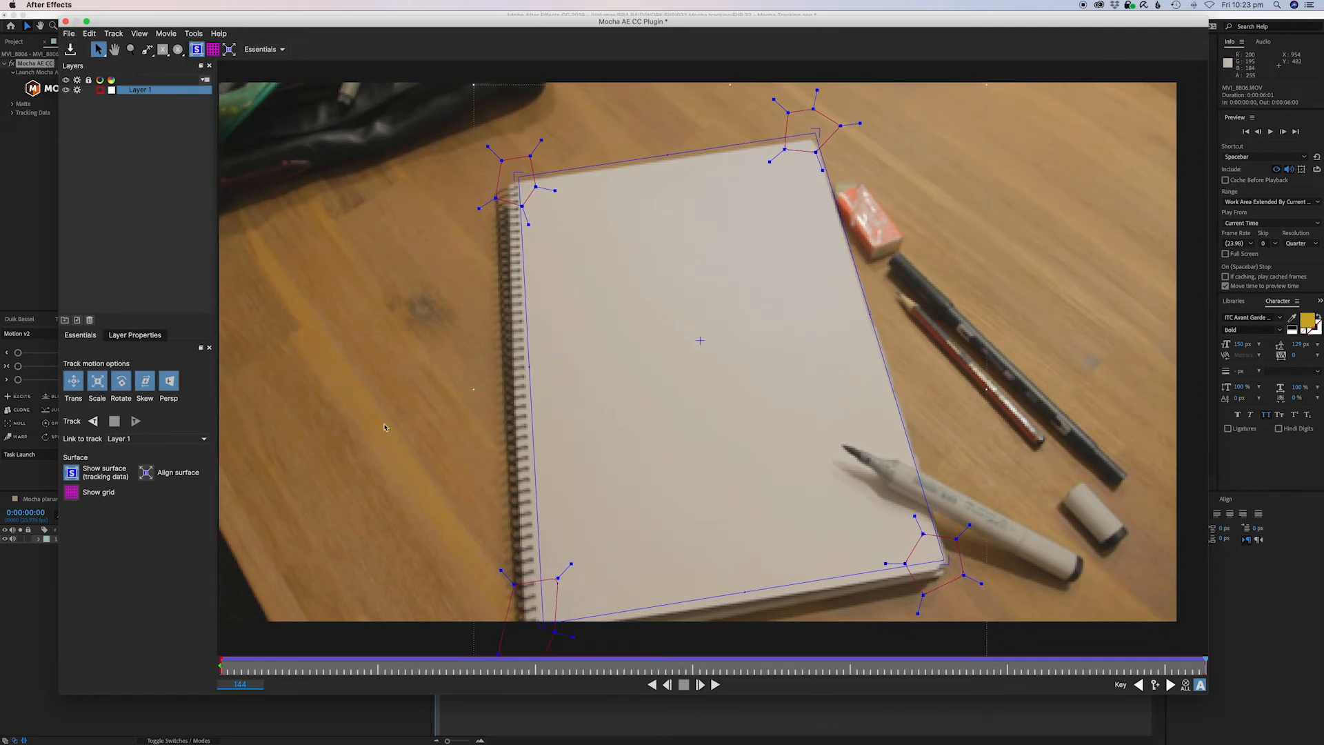
drag(647, 672, 418, 664)
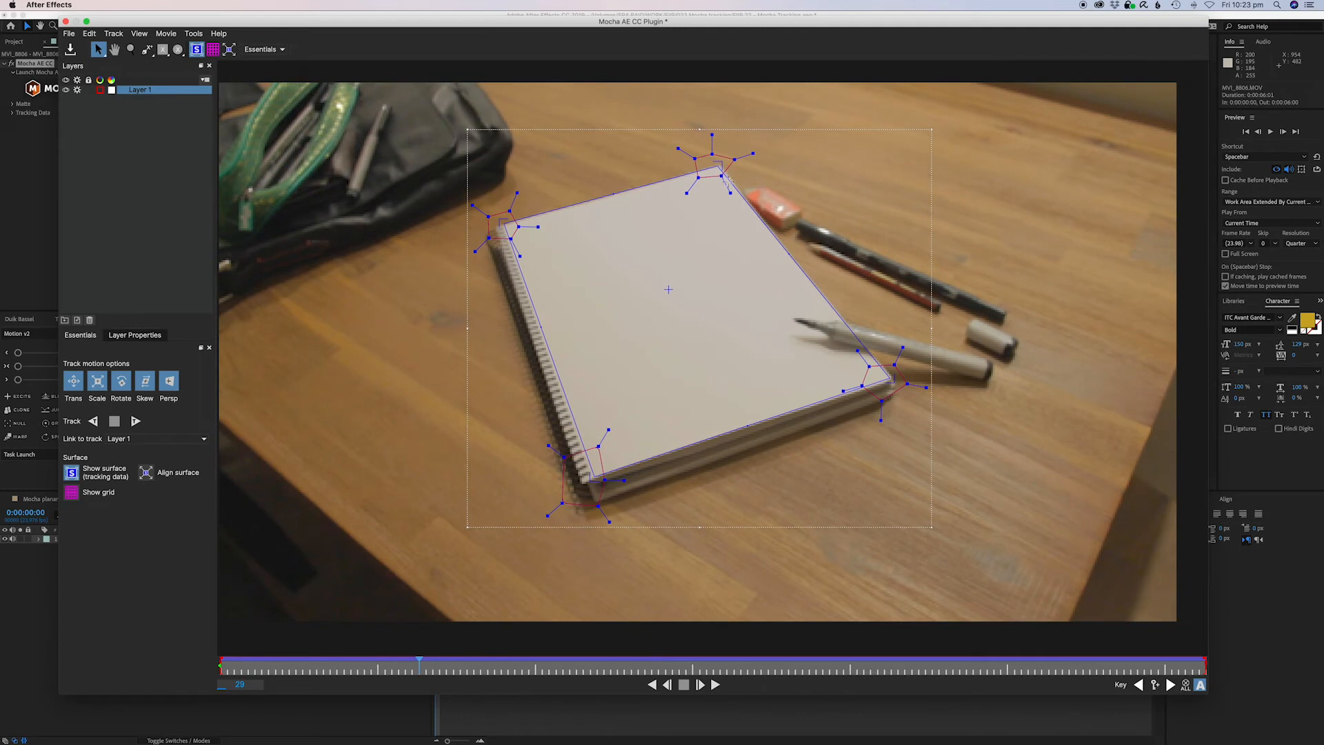
drag(1030, 675, 1216, 670)
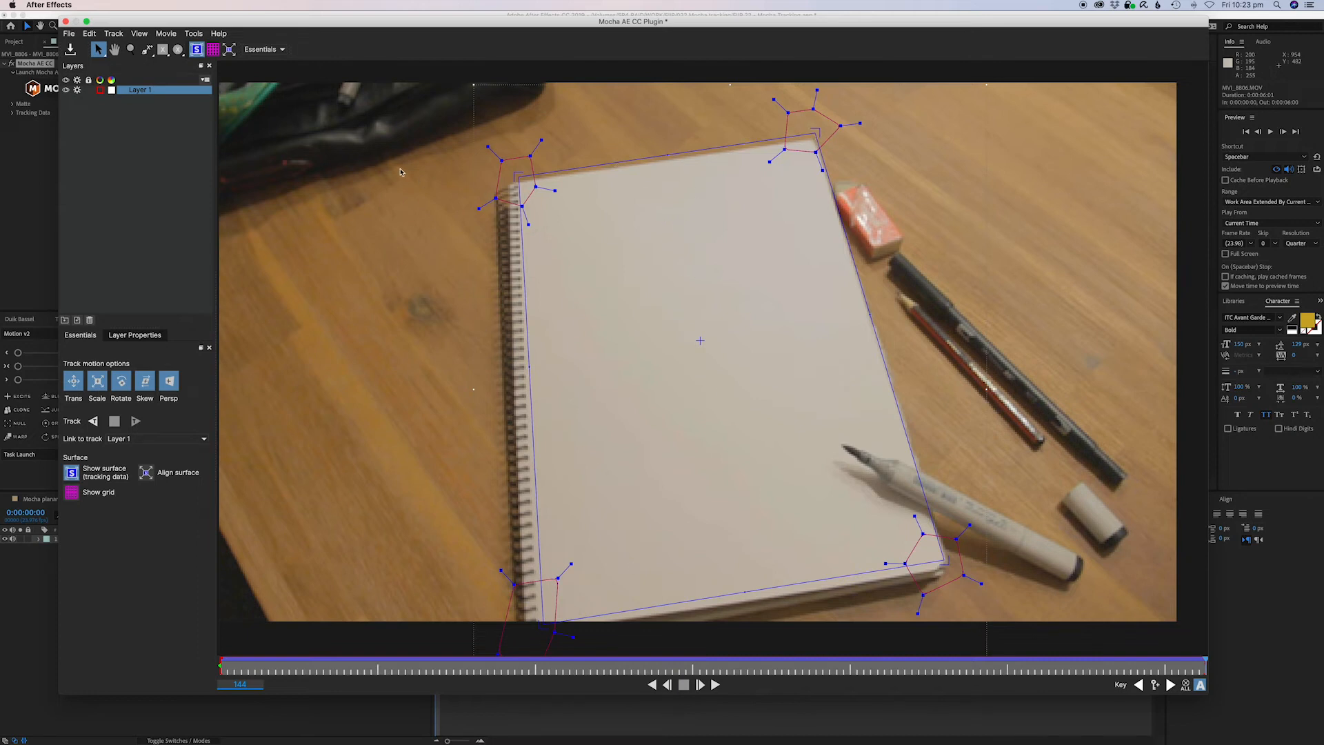
Close Mocha and save the changes made in the project.
click(65, 22)
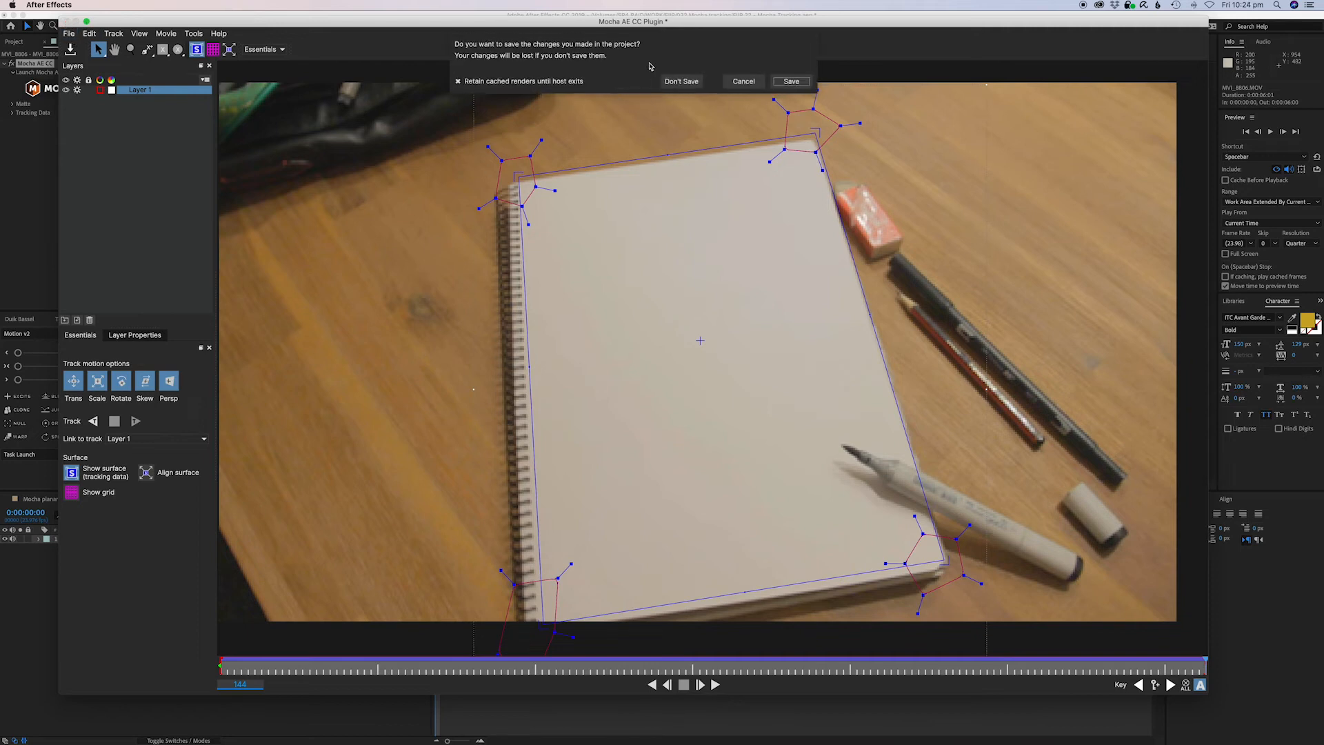
click(791, 63)
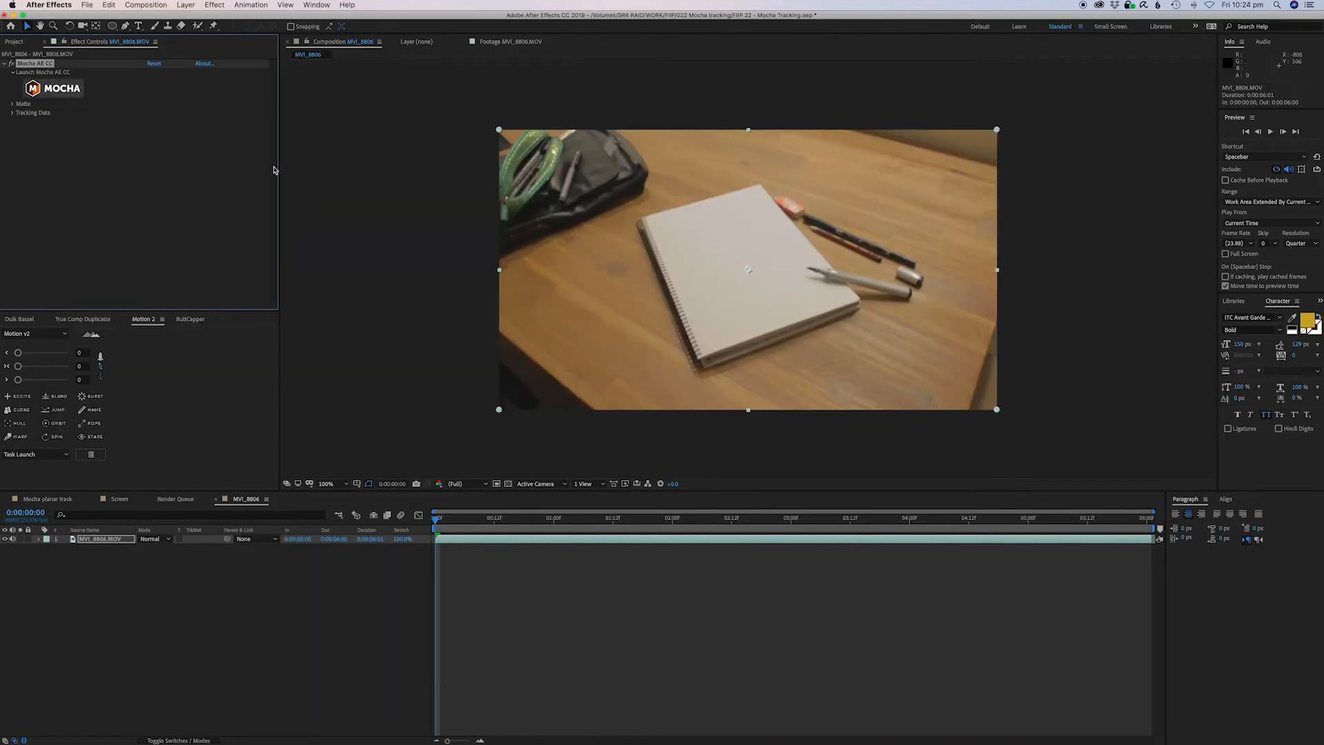
Create a new white comp-sized solid layer in the composition.
click(555, 558)
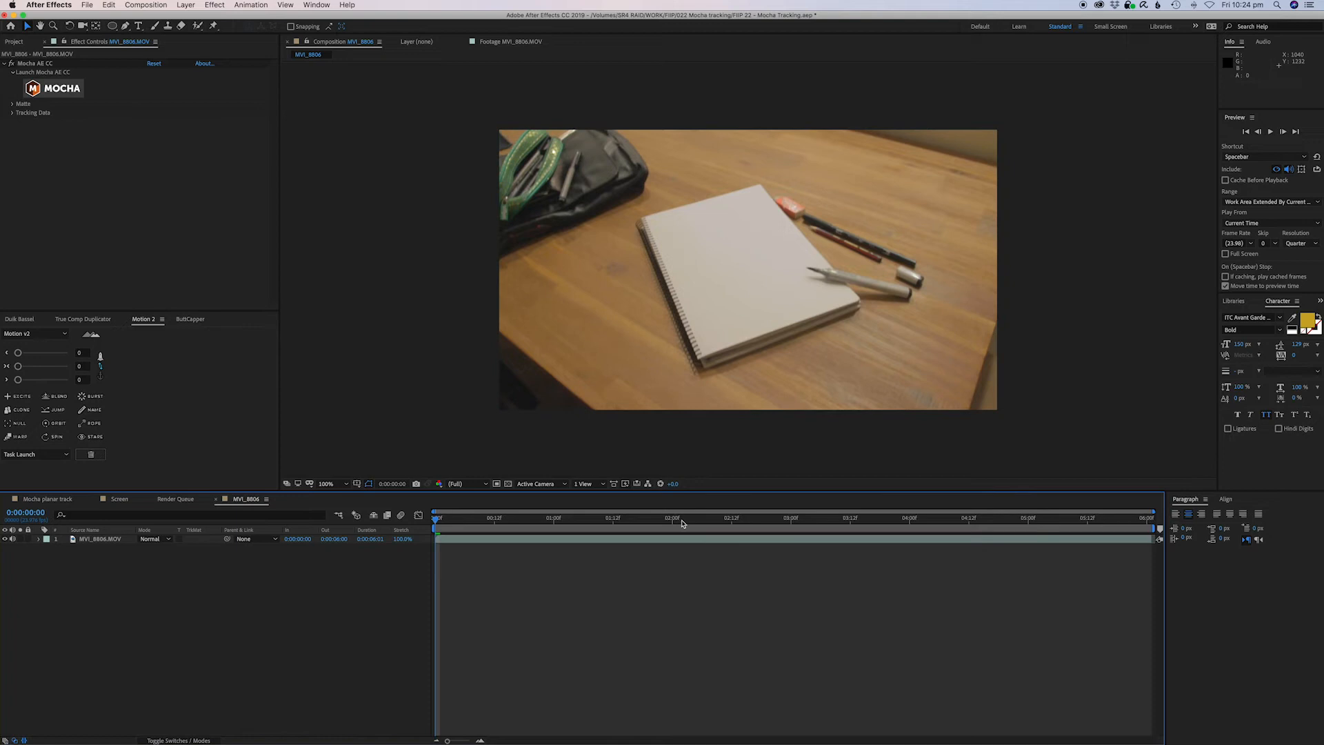
key(super+y)
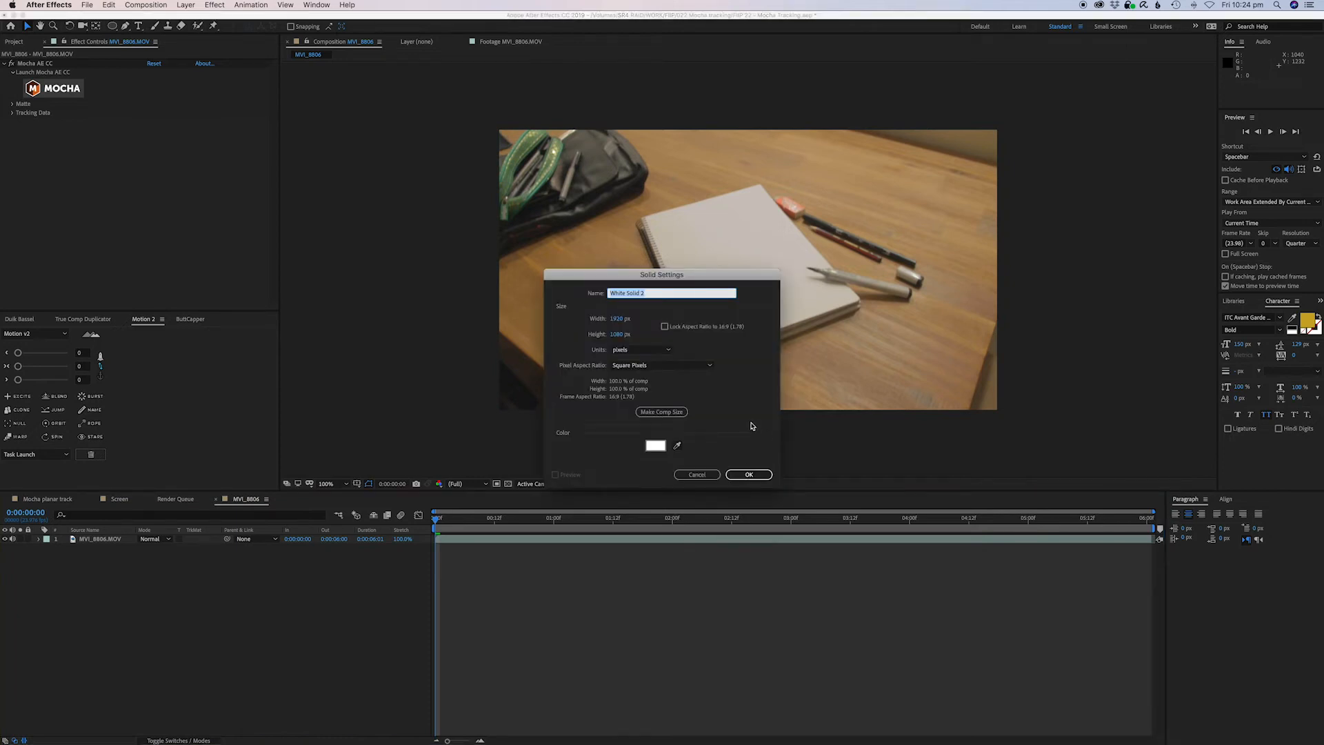
click(746, 475)
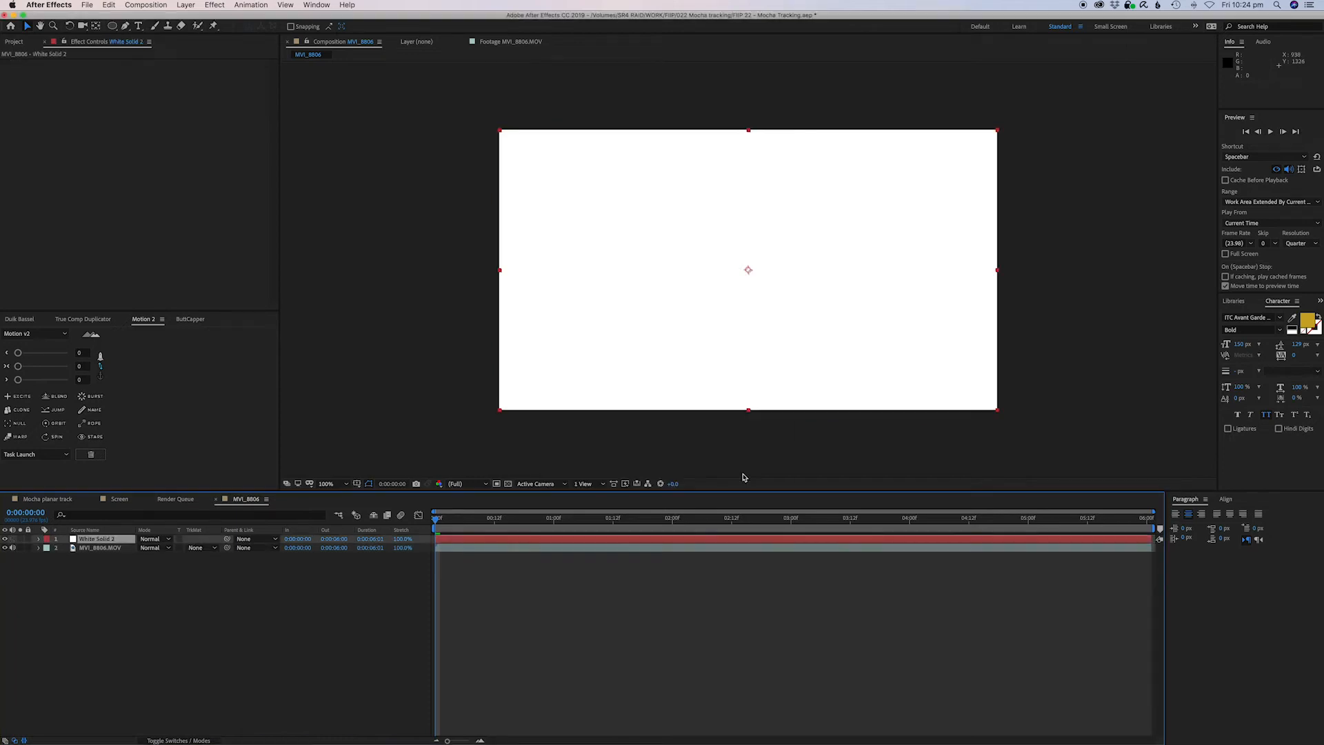
Draw a circle shape layer with the Ellipse tool and centre it in the composition.
click(665, 629)
click(141, 27)
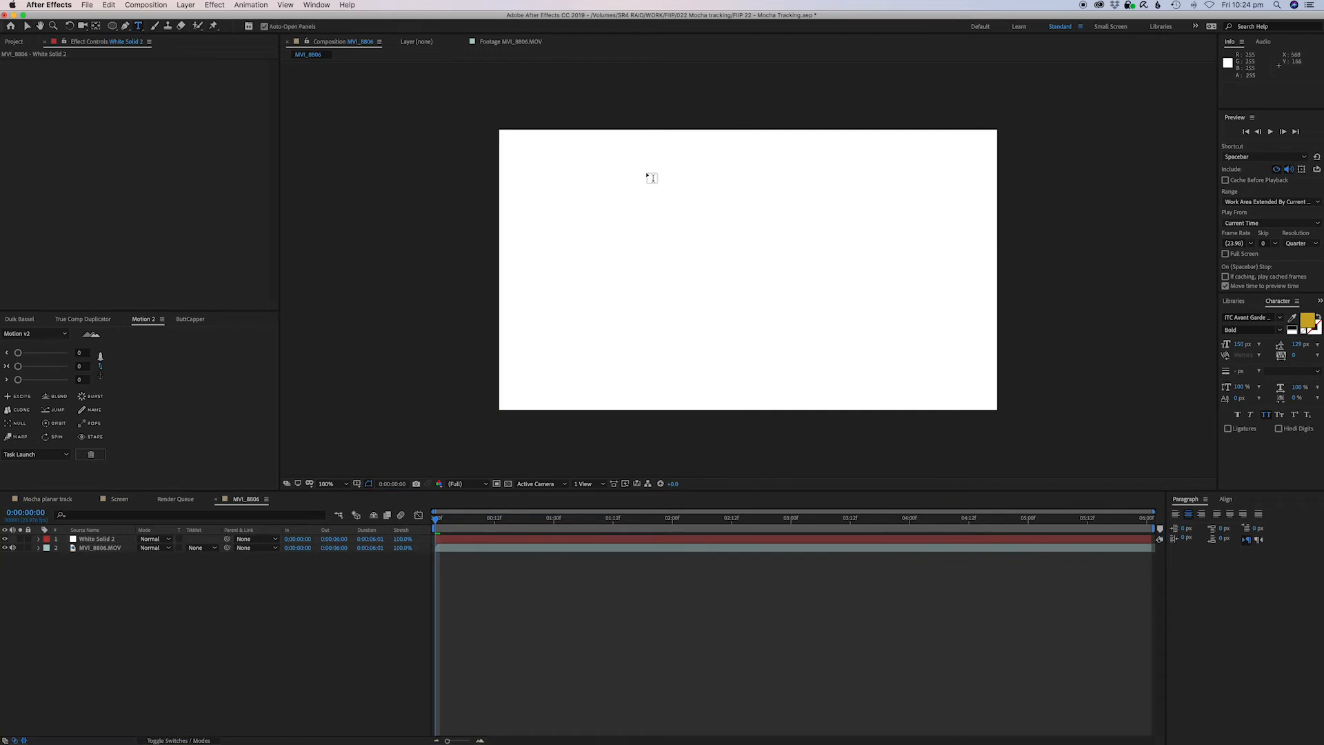
drag(115, 29, 159, 52)
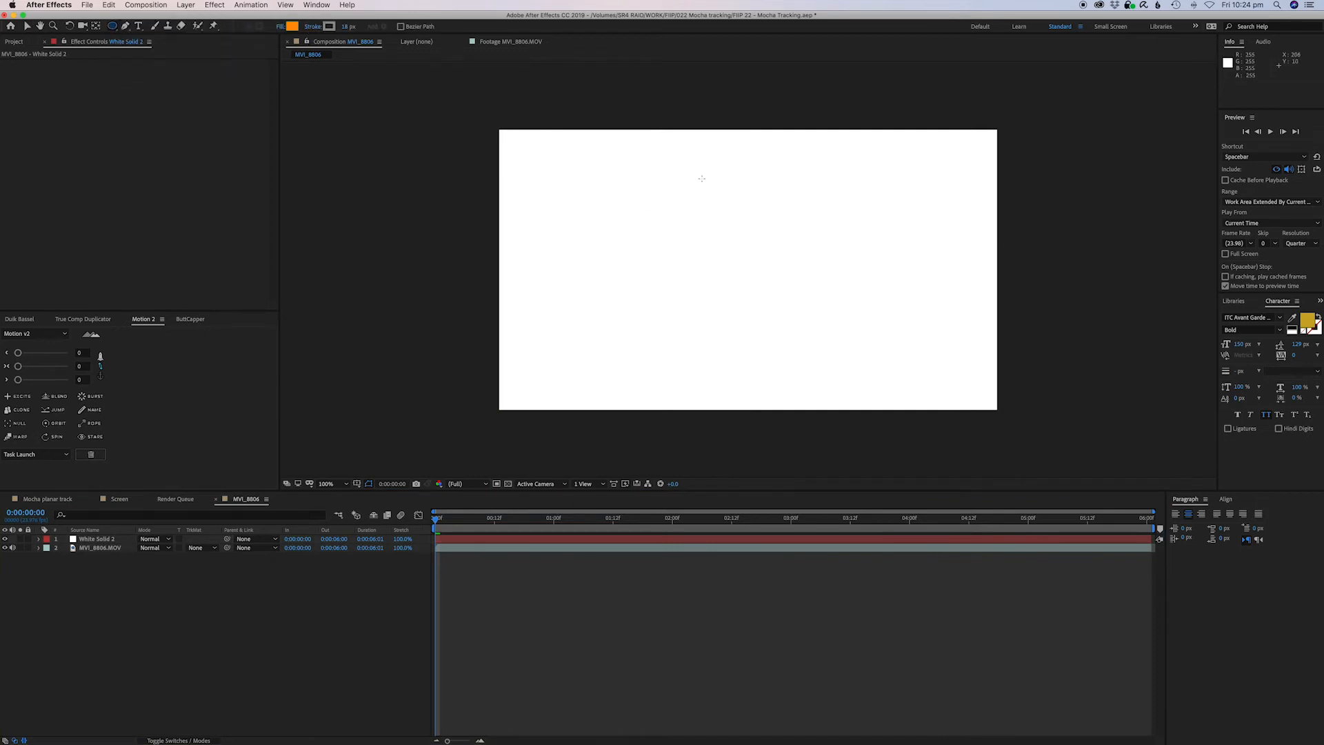
drag(677, 181, 859, 363)
key(super+Home)
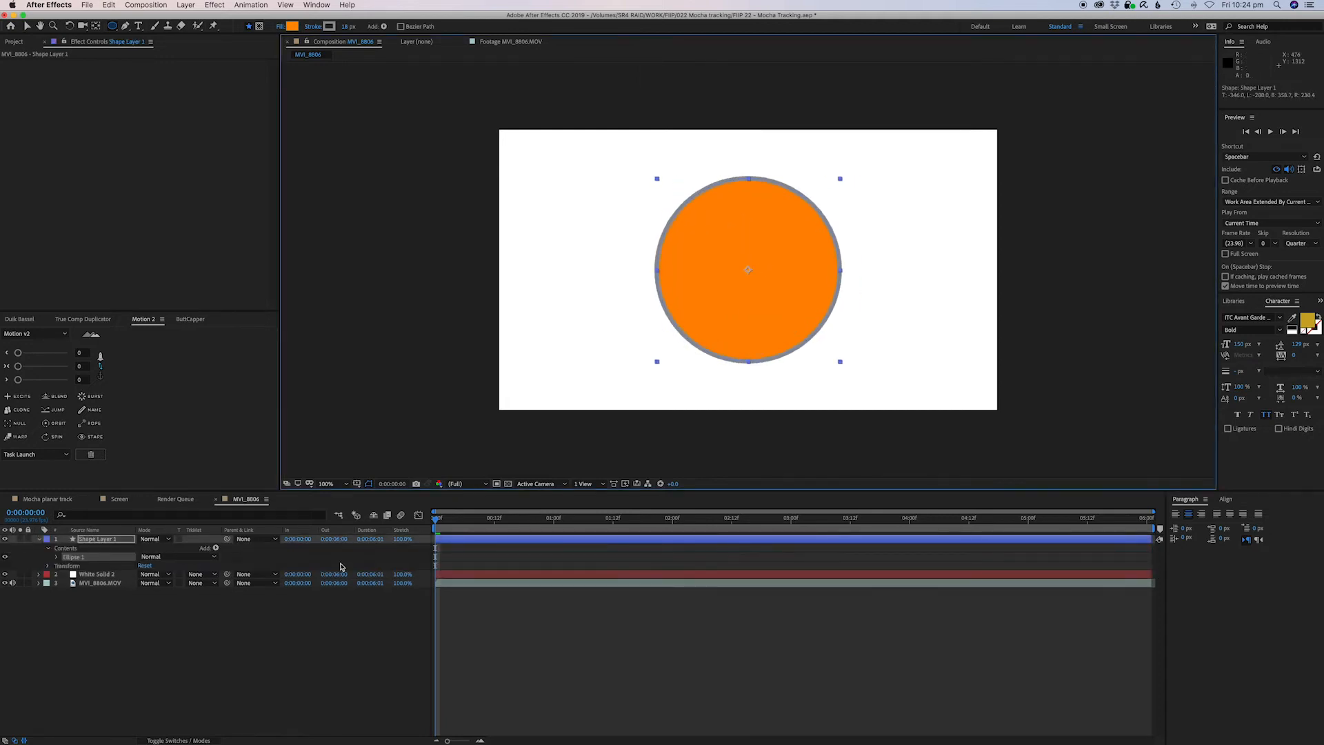
click(196, 612)
click(108, 574)
shift+click(107, 540)
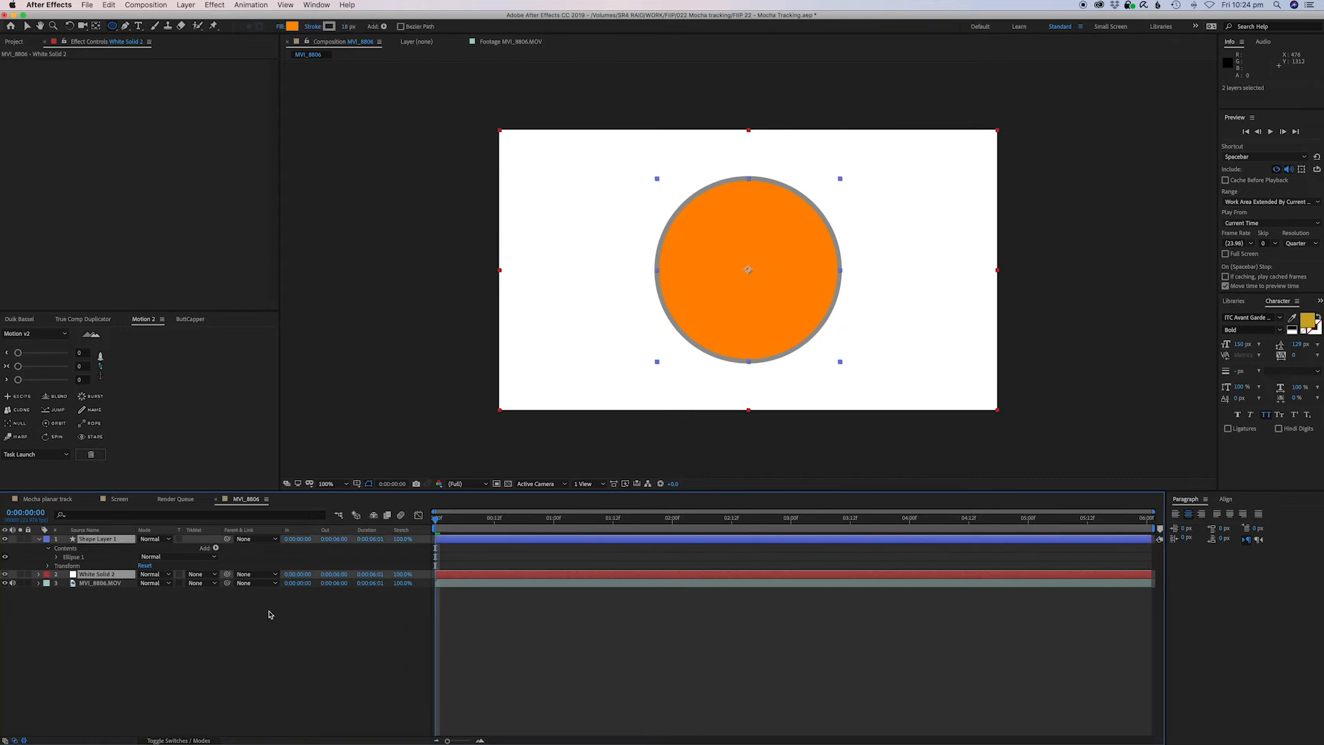
click(434, 678)
click(104, 539)
shift+click(109, 574)
click(442, 641)
click(502, 574)
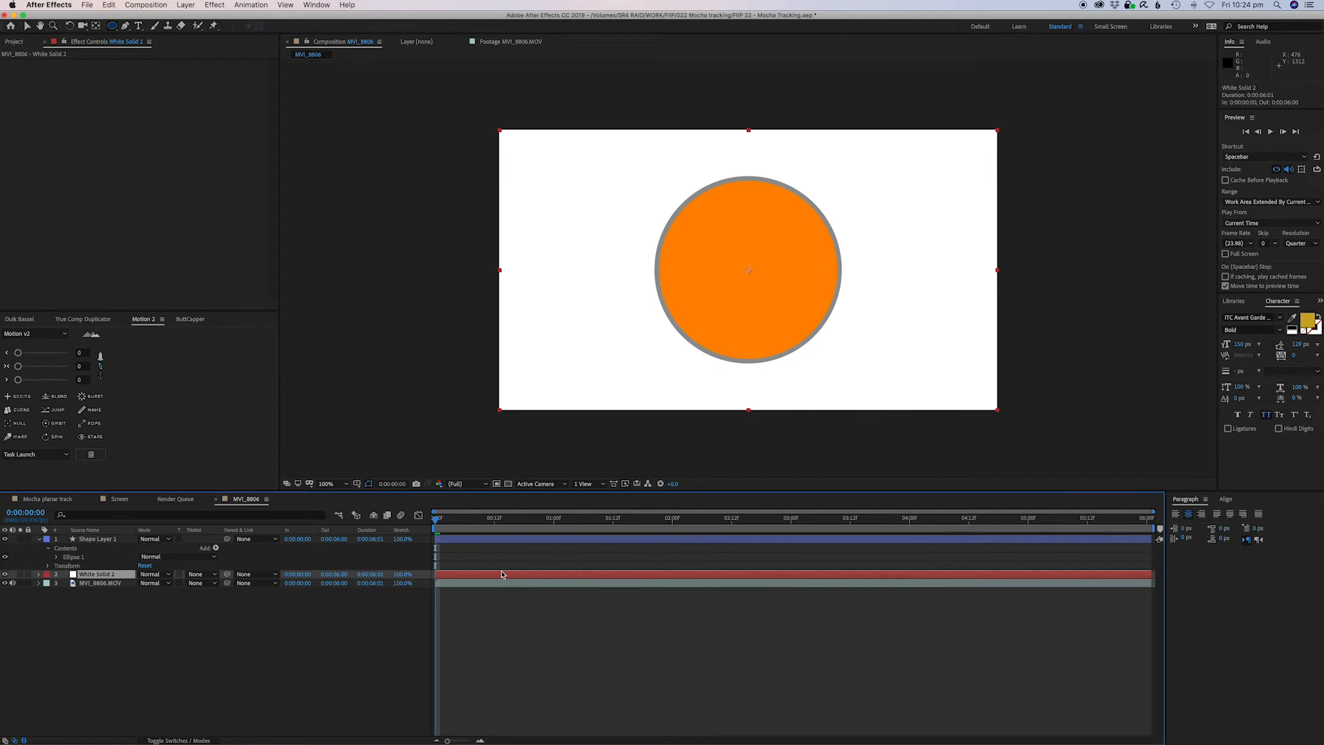
key(super+shift+y)
click(709, 475)
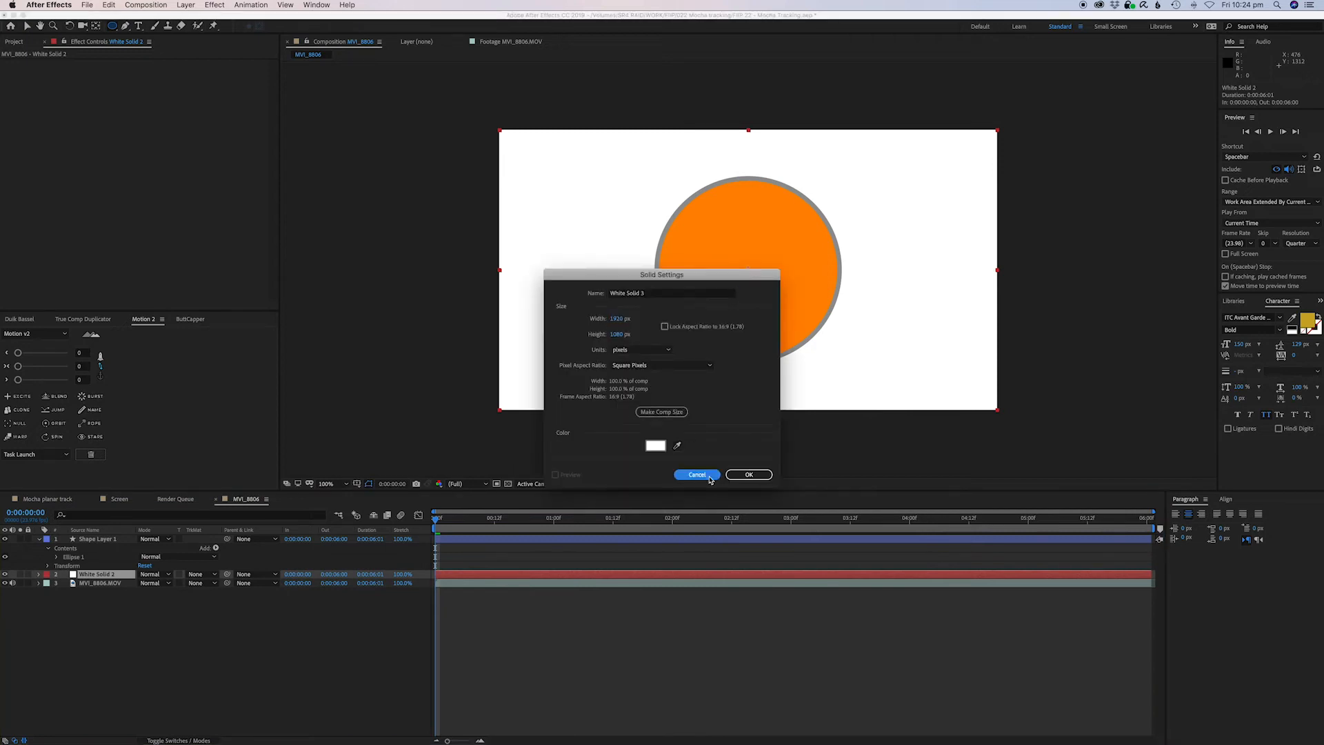
click(656, 553)
click(656, 540)
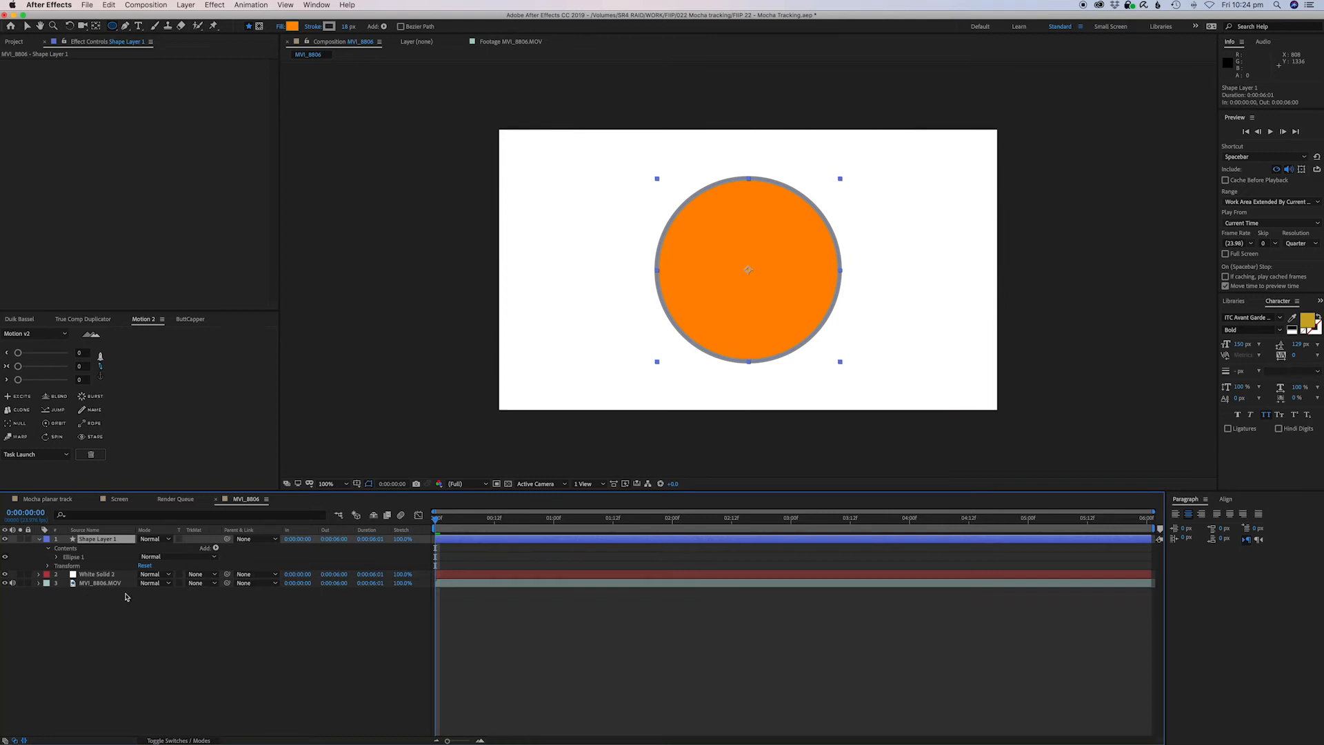
shift+click(101, 575)
click(421, 619)
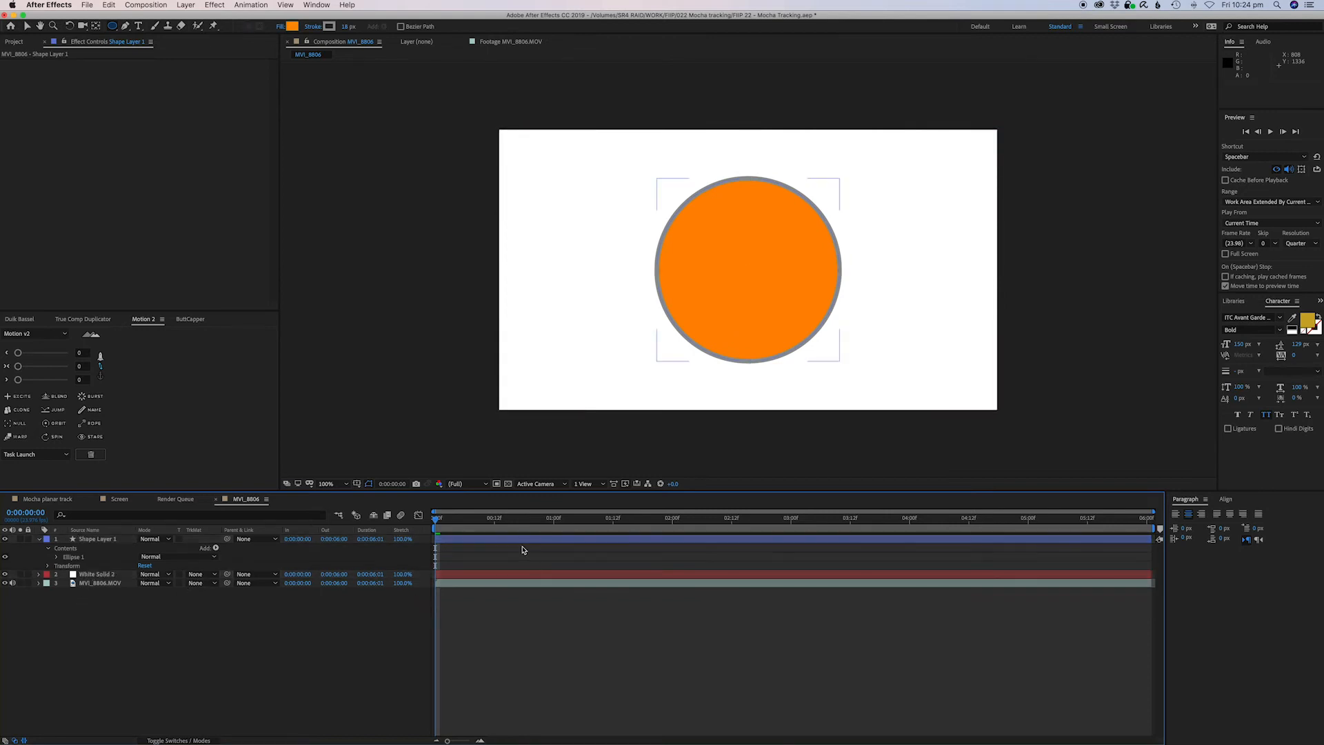
Add a new null object layer and parent the circle shape layer to it.
right_click(533, 626)
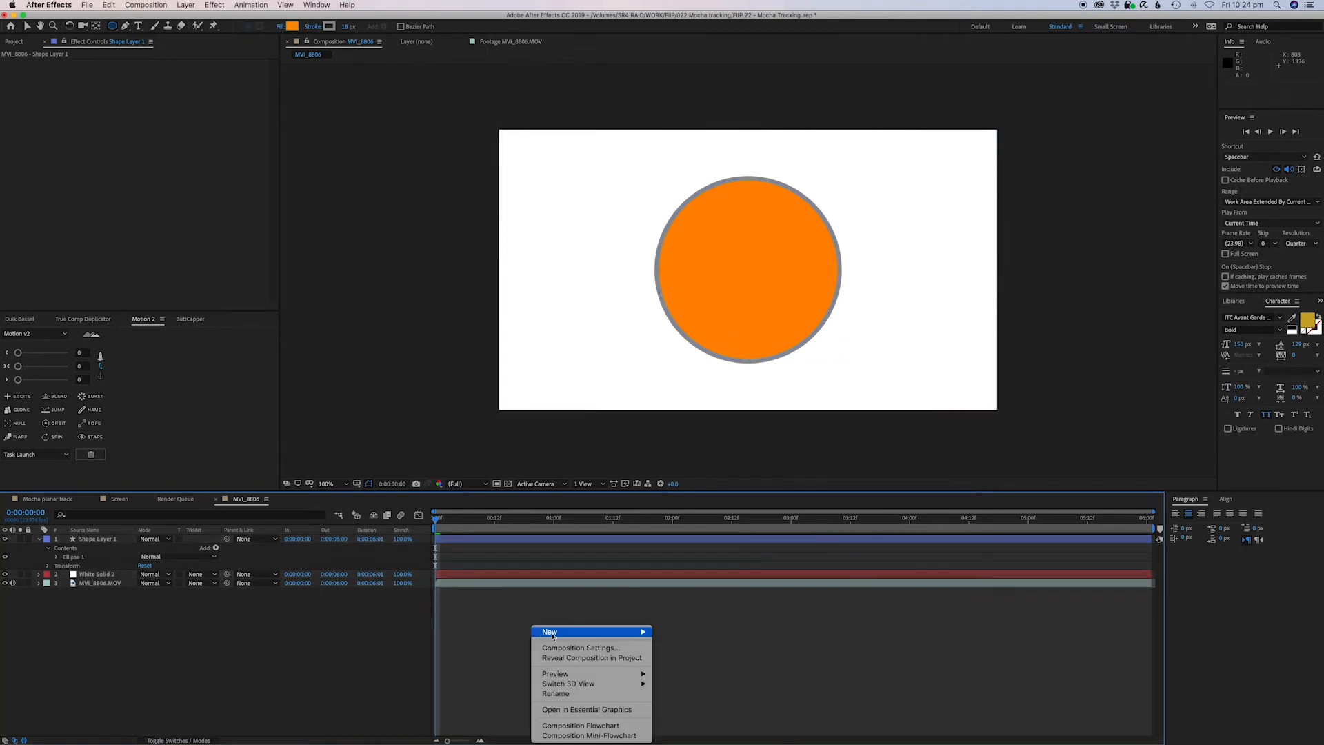
mouse_move(552, 632)
click(682, 687)
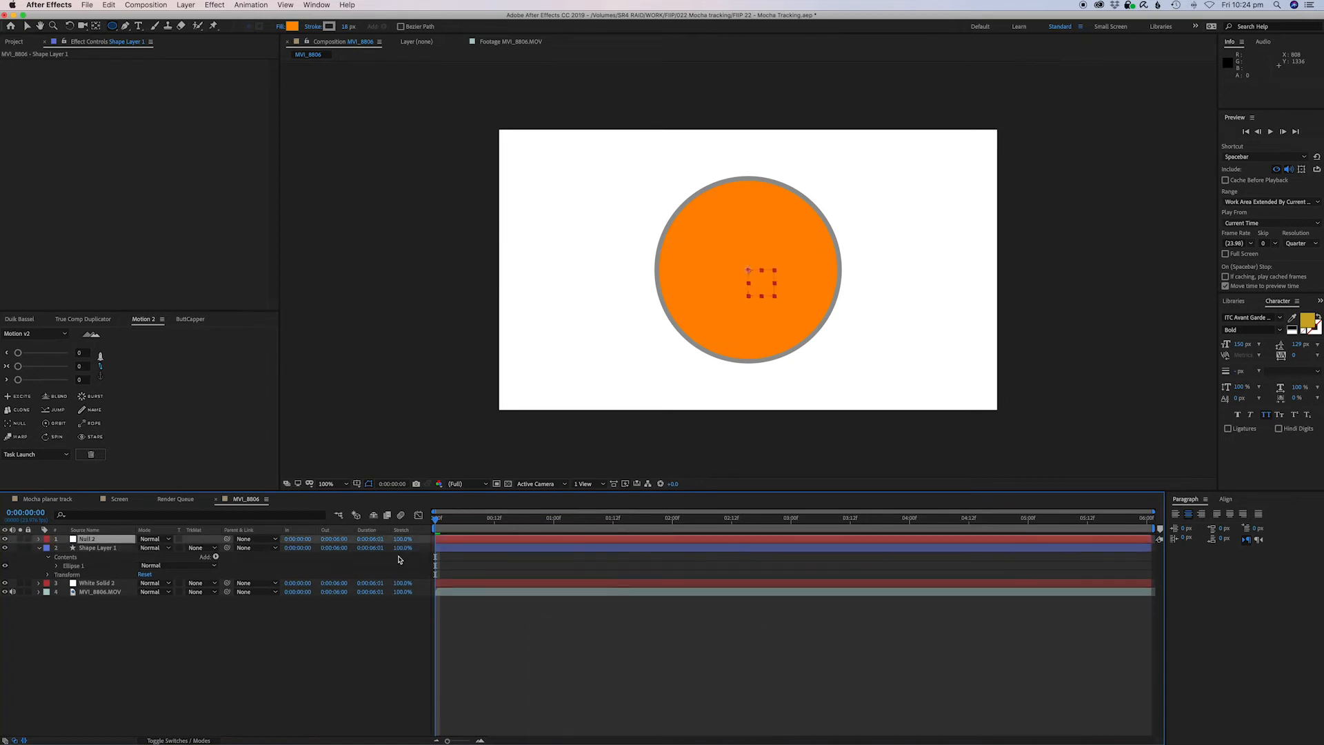
click(137, 548)
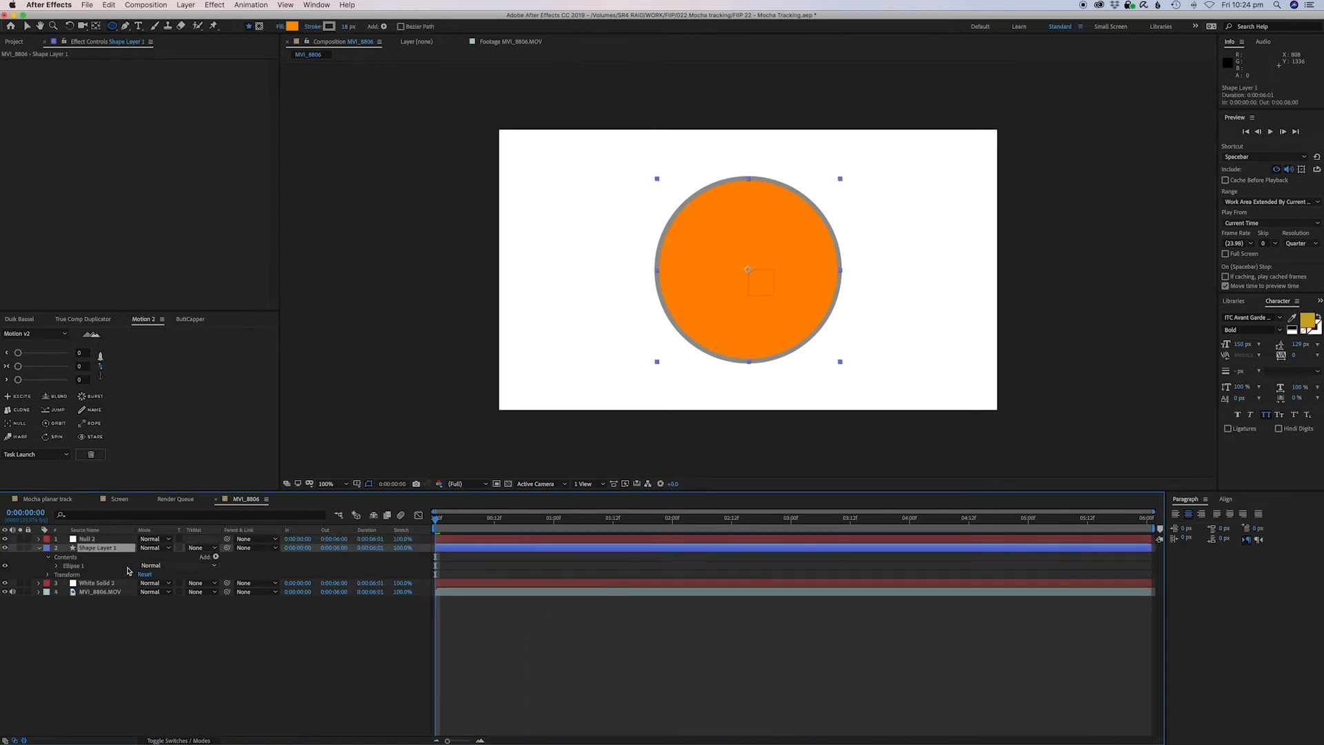
drag(228, 549, 86, 538)
Pre-compose the null, shape and white solid layers into a new composition named Text.
click(85, 539)
shift+click(97, 584)
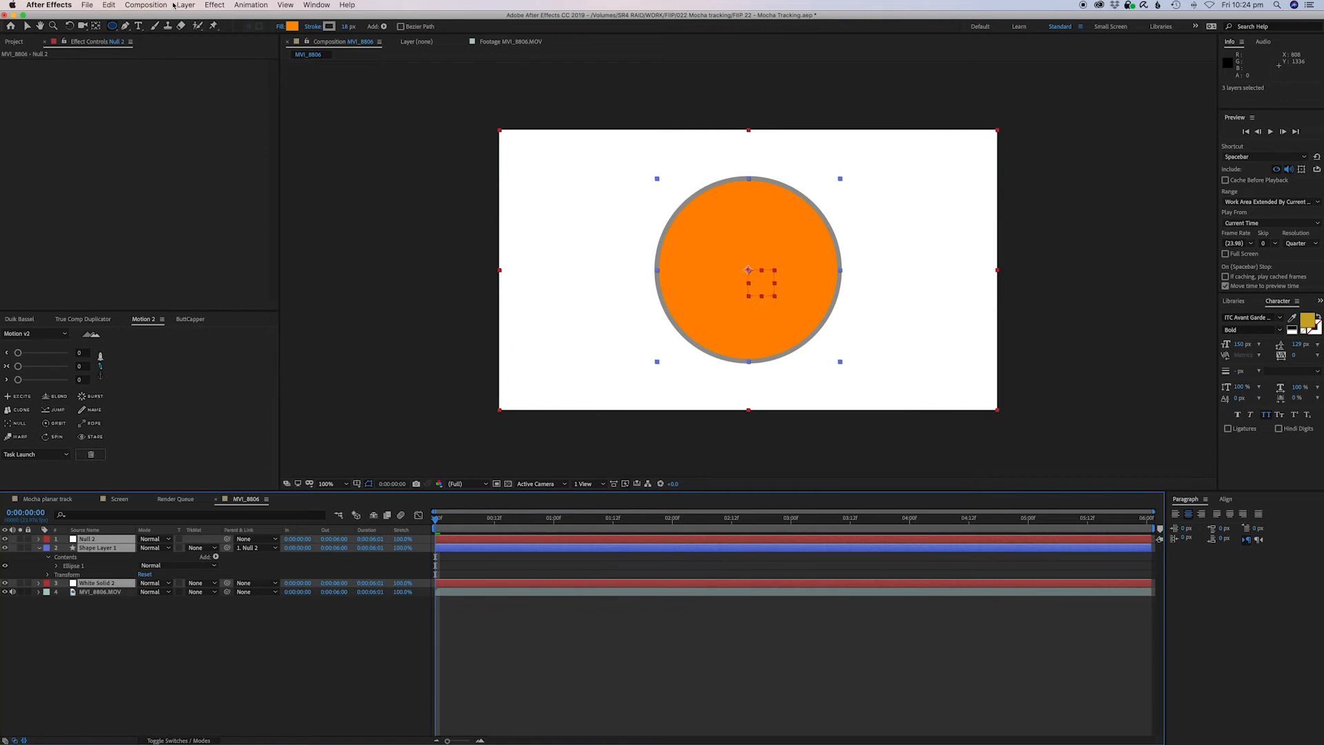
click(148, 5)
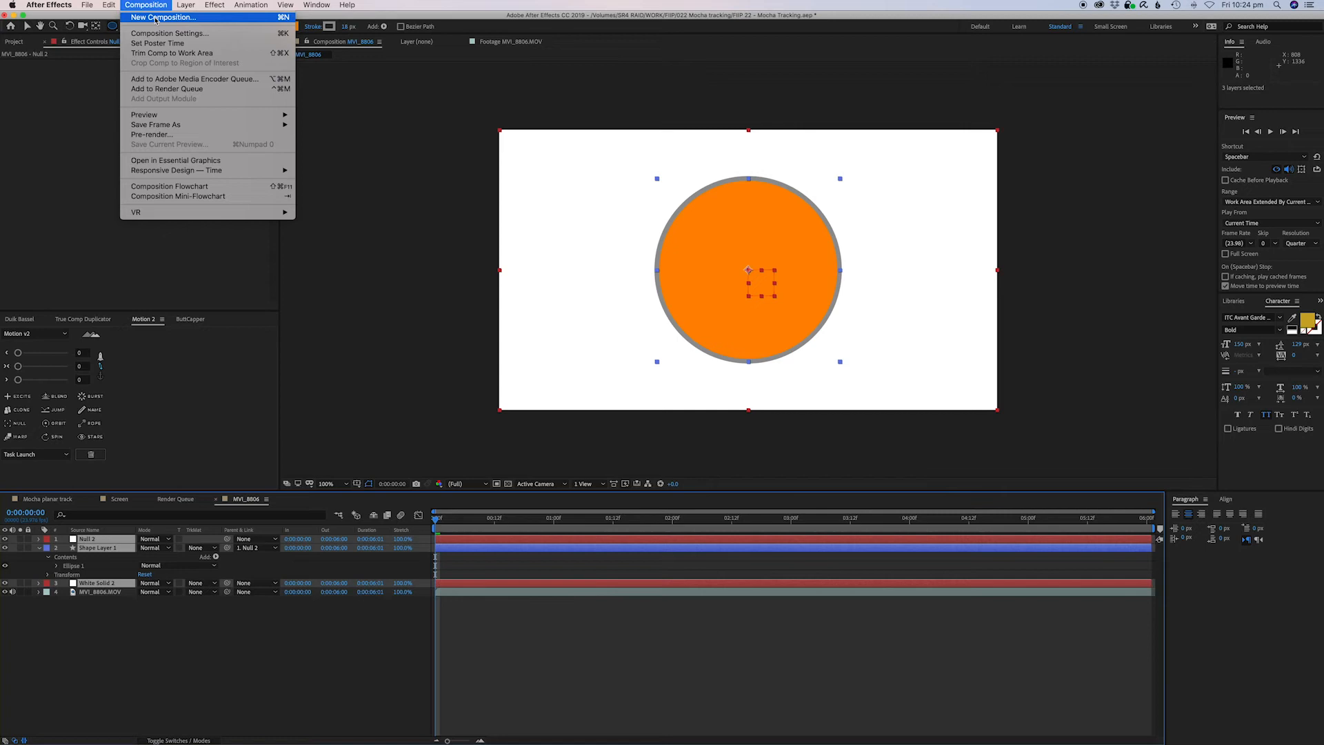
mouse_move(190, 3)
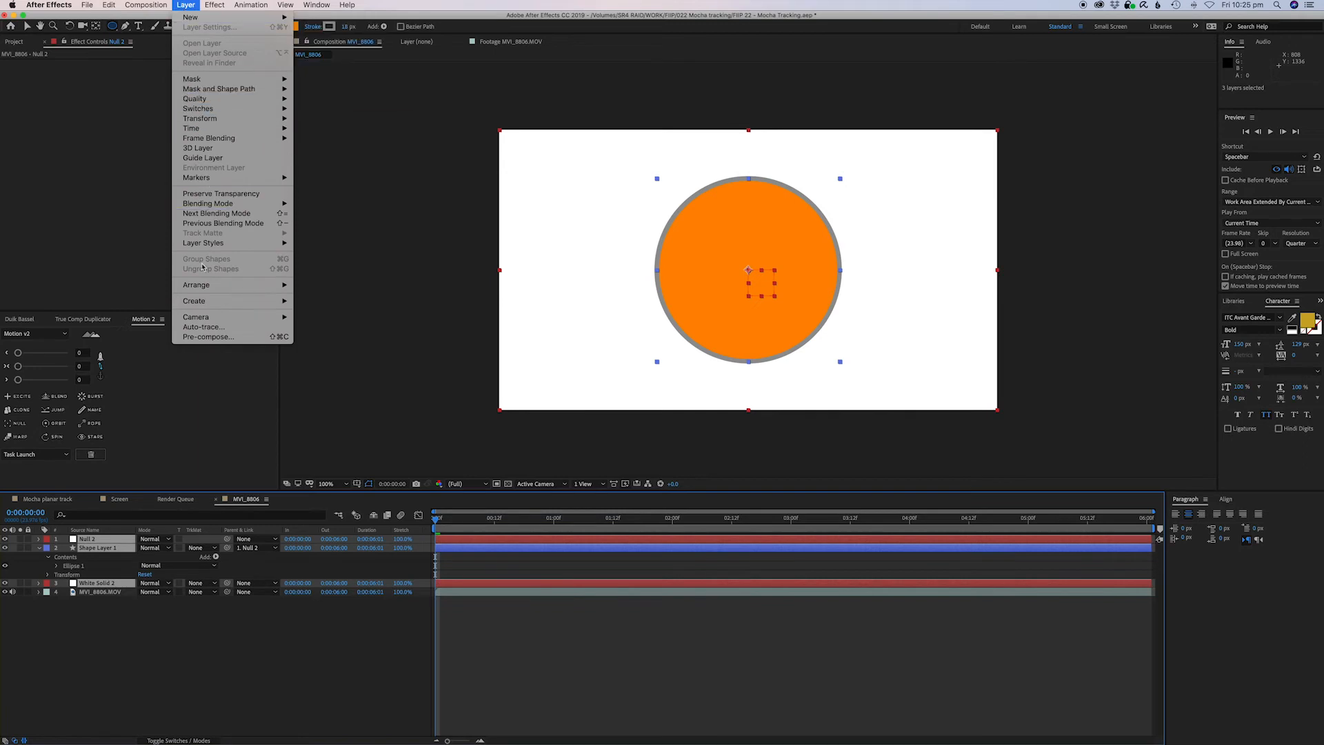
click(204, 337)
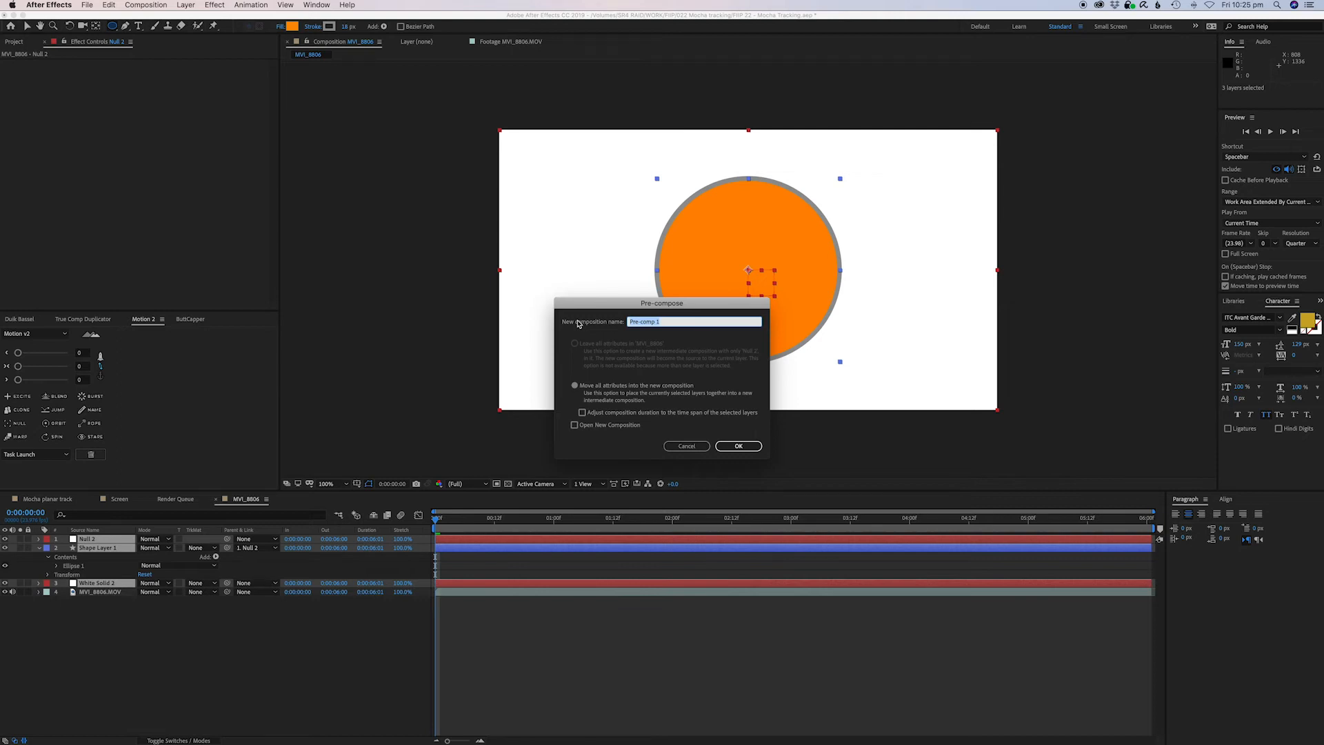
text(Text)
key(Return)
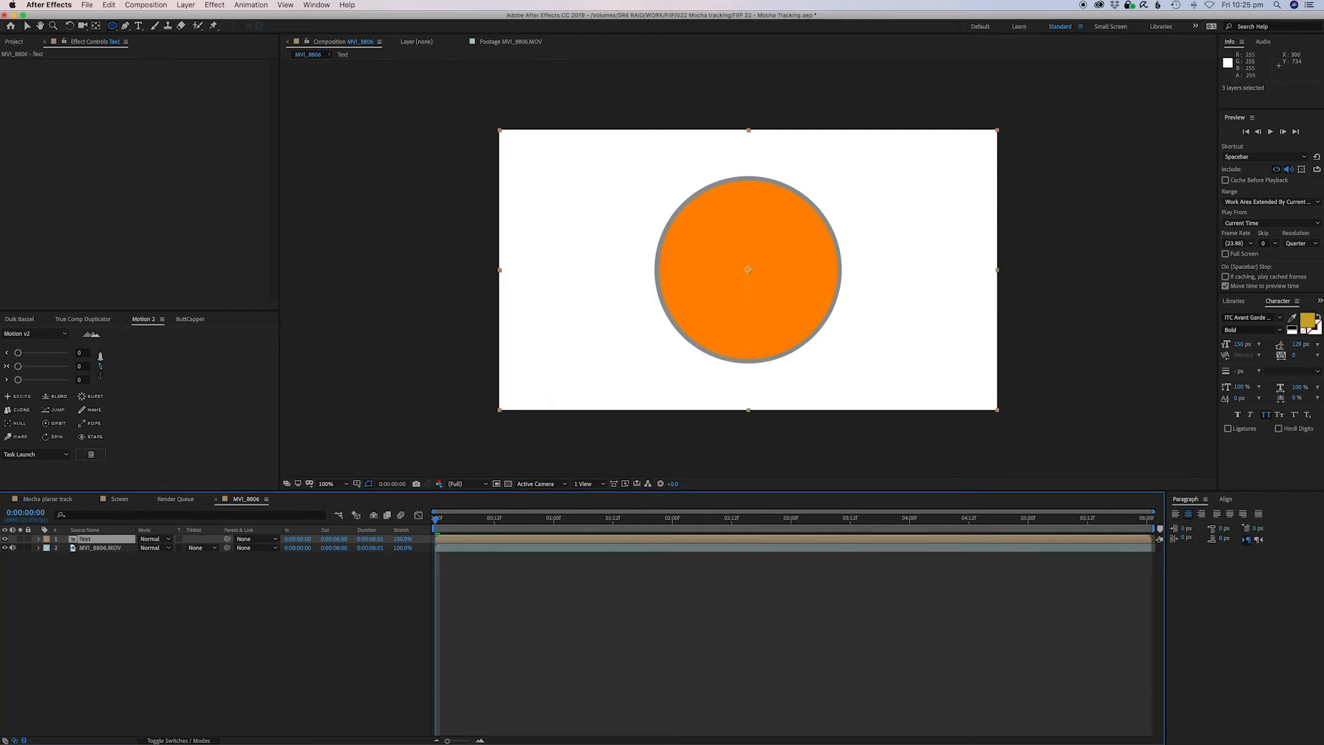
Hide the Text layer and create track data from Mocha Layer 1 in the footage layer's Mocha AE effect.
click(5, 539)
click(93, 548)
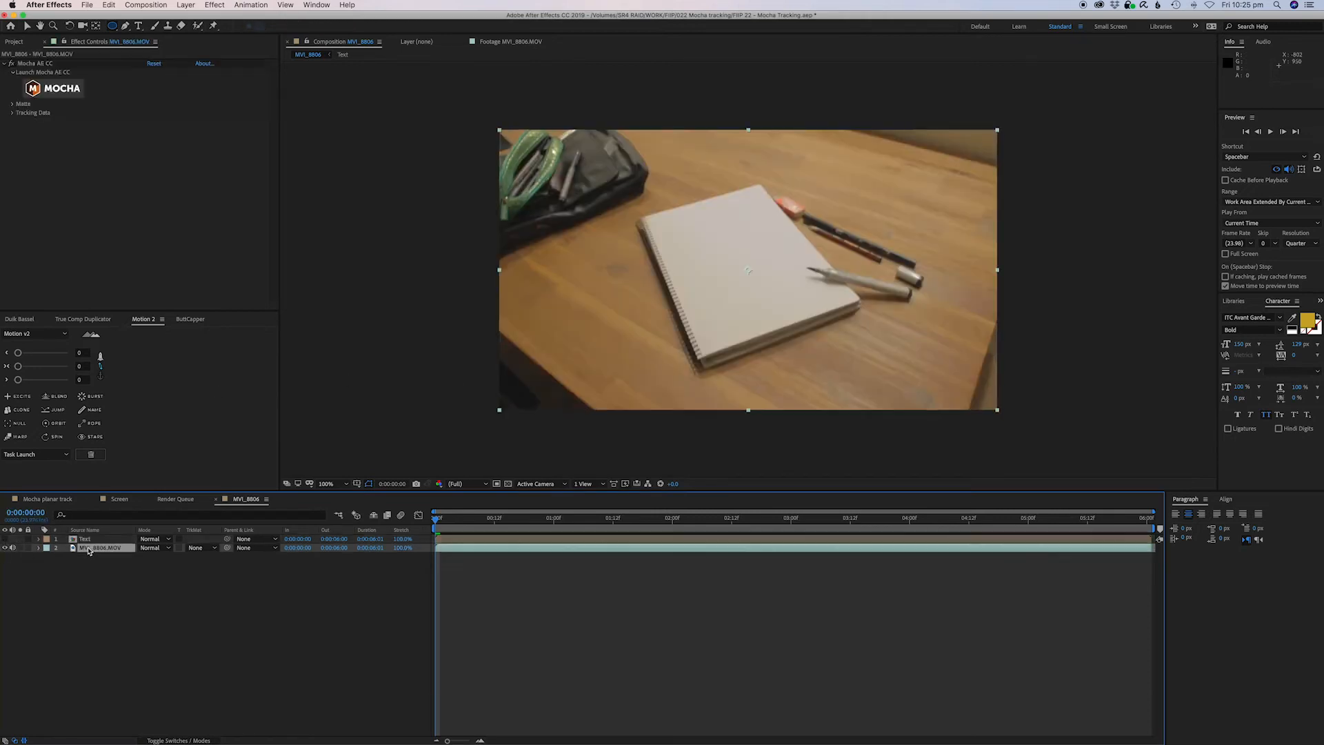
click(13, 113)
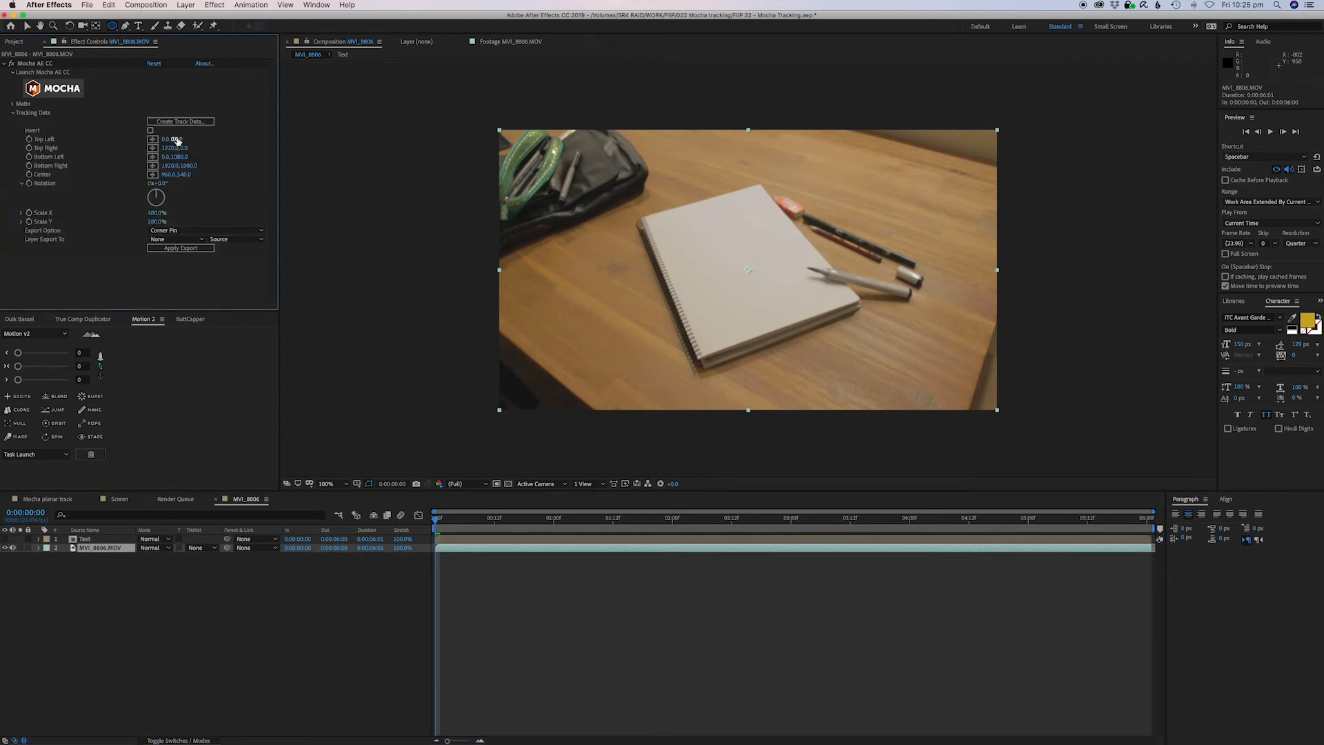
click(187, 122)
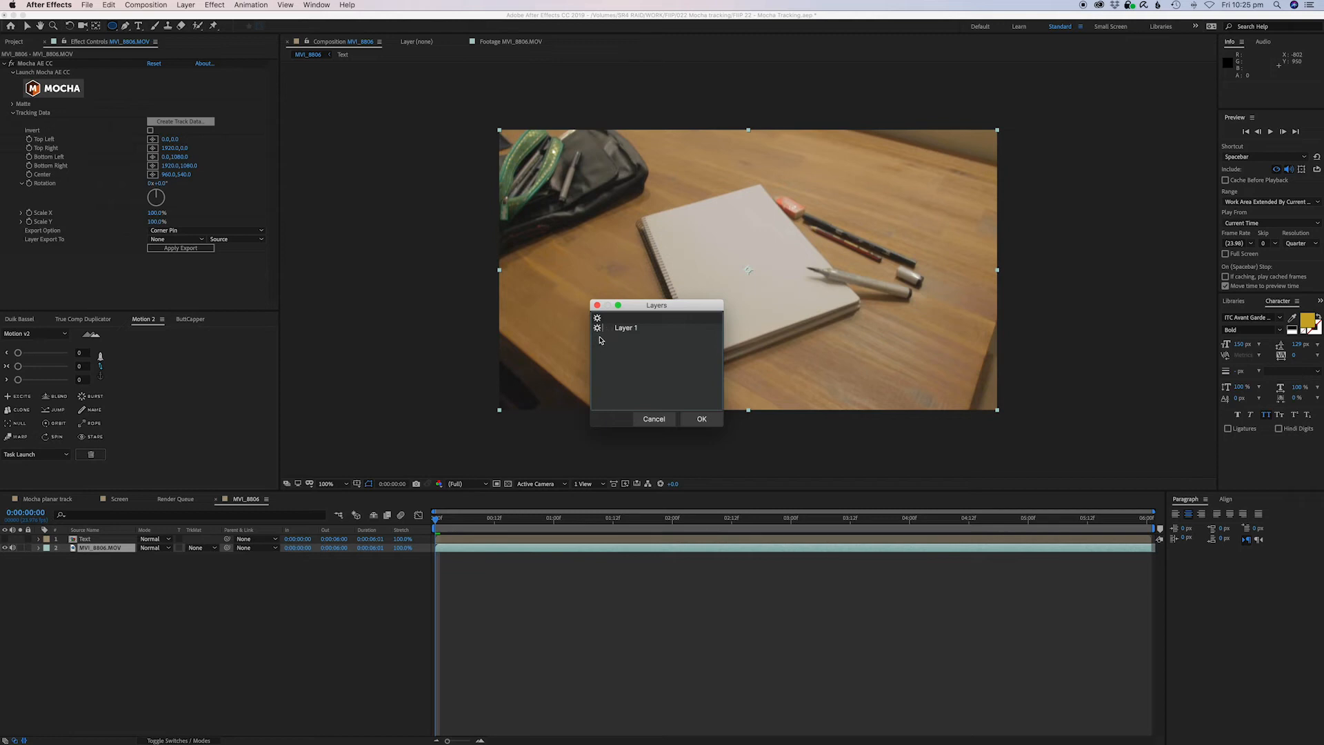
click(700, 420)
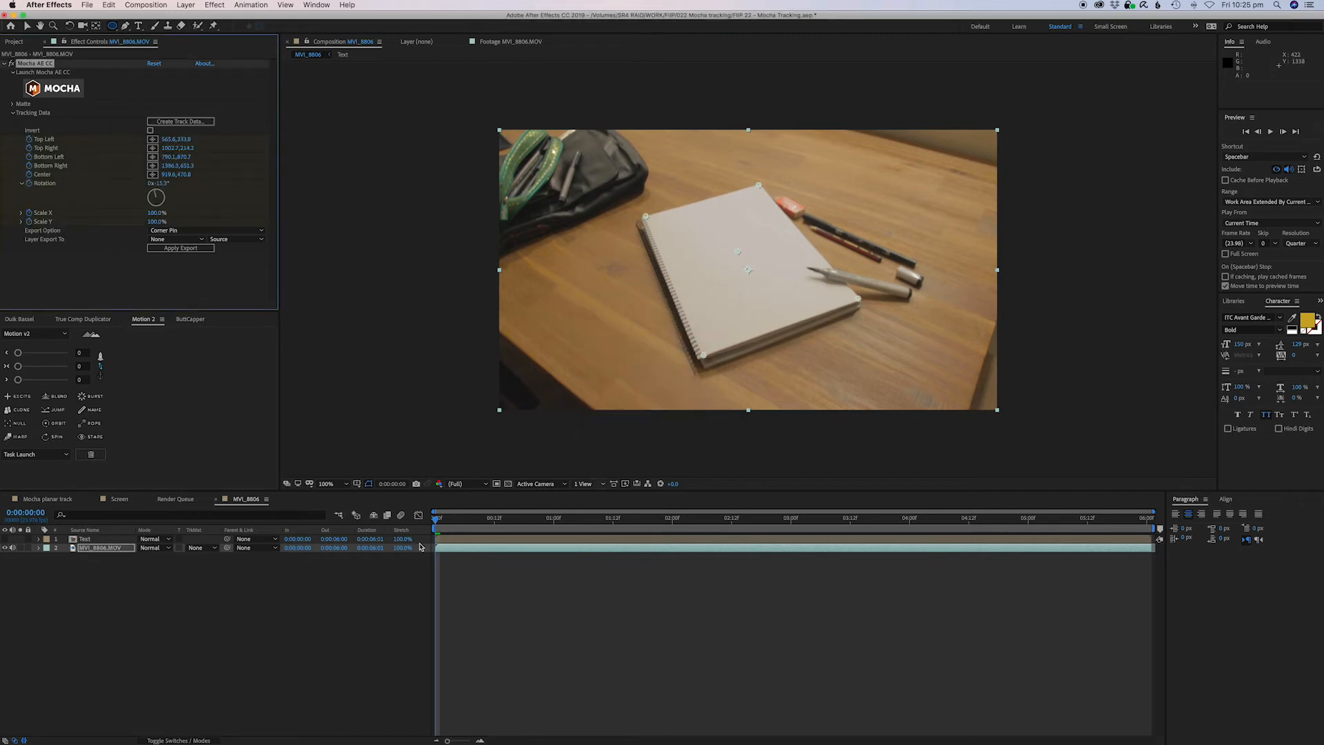
Reveal the footage layer's tracking keyframes in the timeline.
key(u)
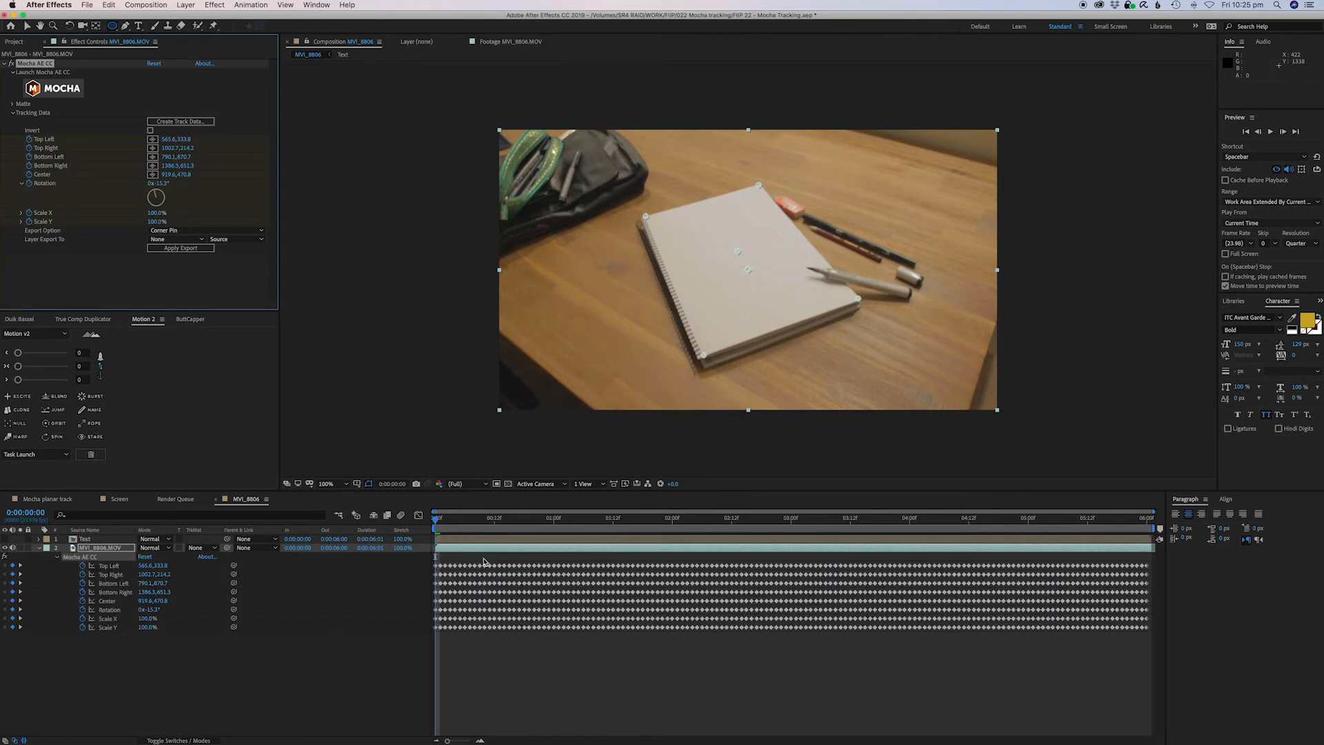
click(473, 671)
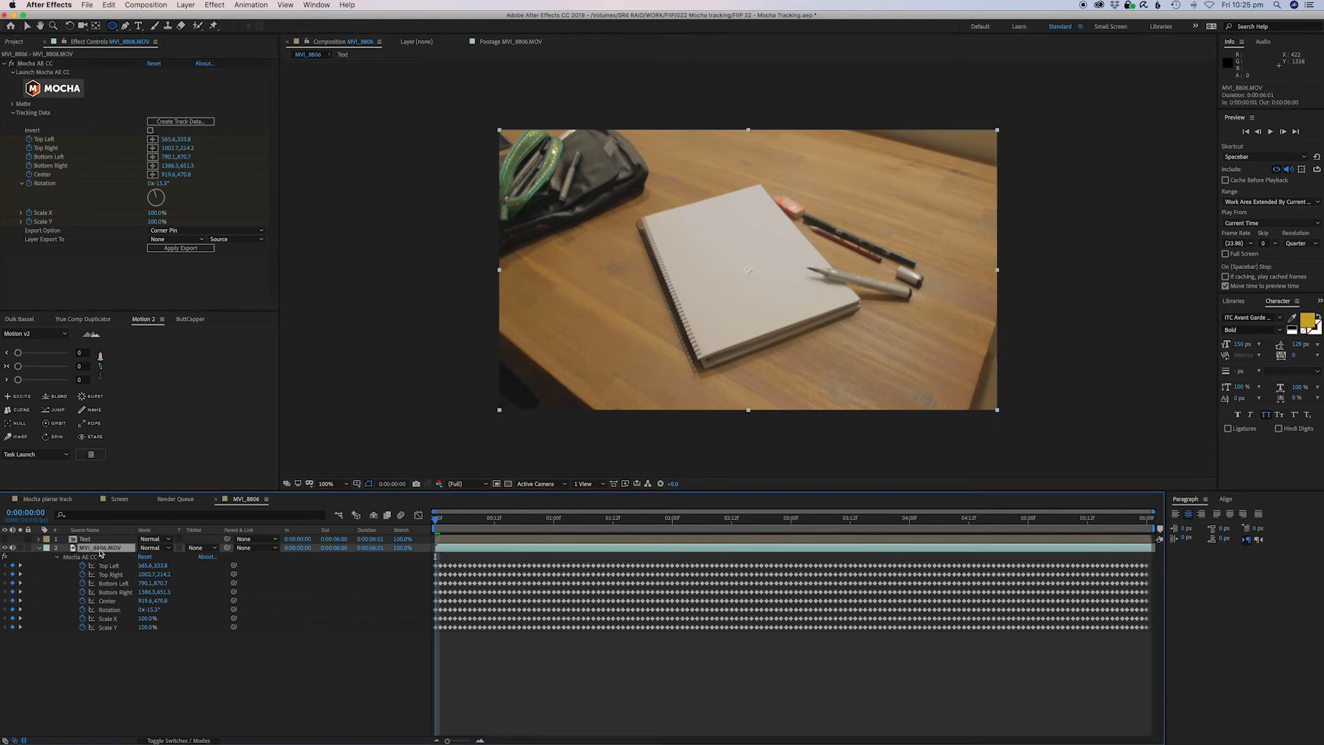
Set the Mocha export option to Corner Pin (Support Motion Blur) and the layer to export to as Text.
click(183, 231)
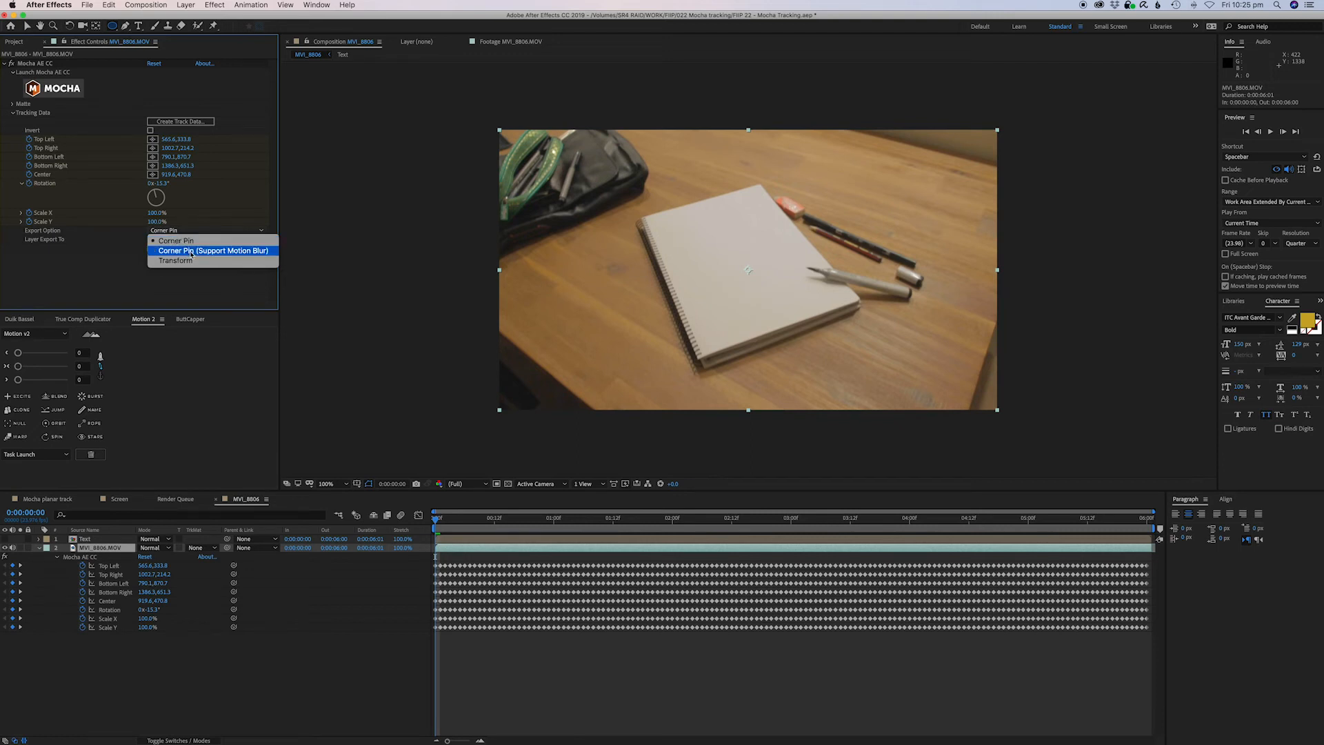
click(192, 252)
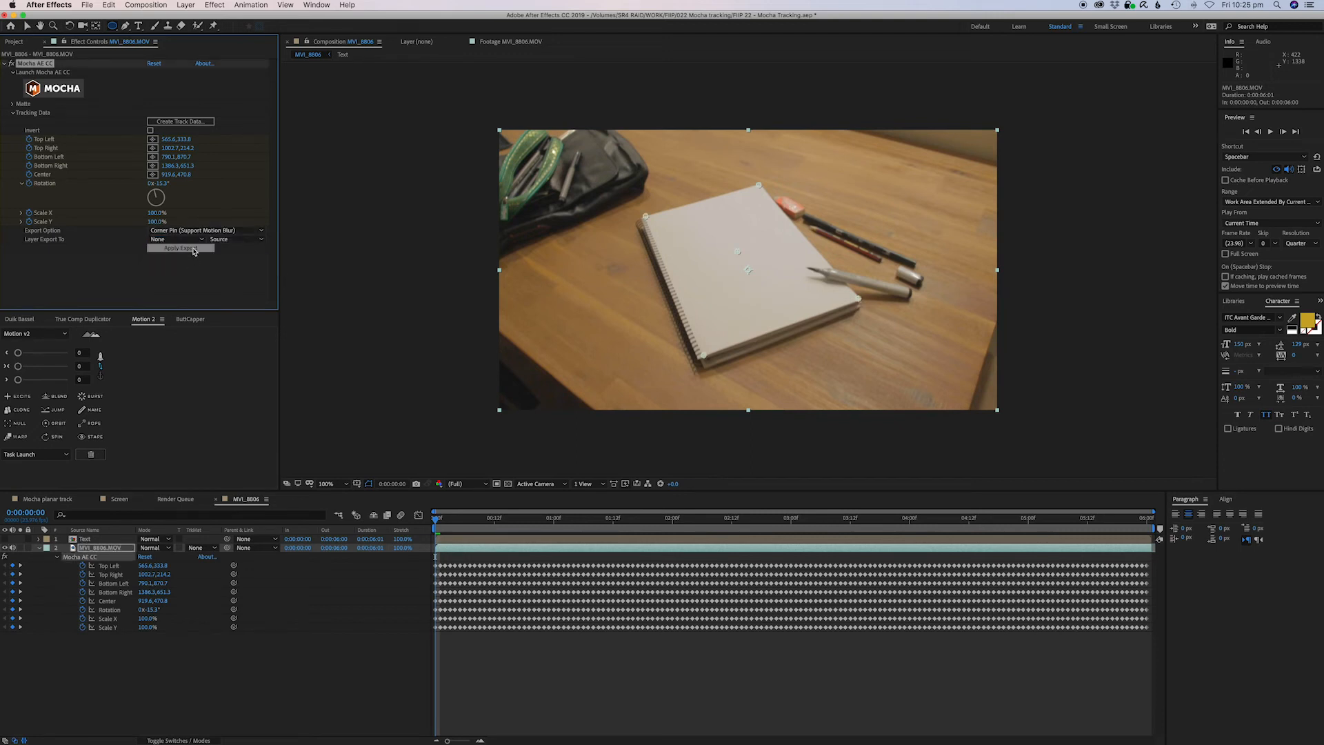
click(193, 241)
click(104, 253)
click(180, 241)
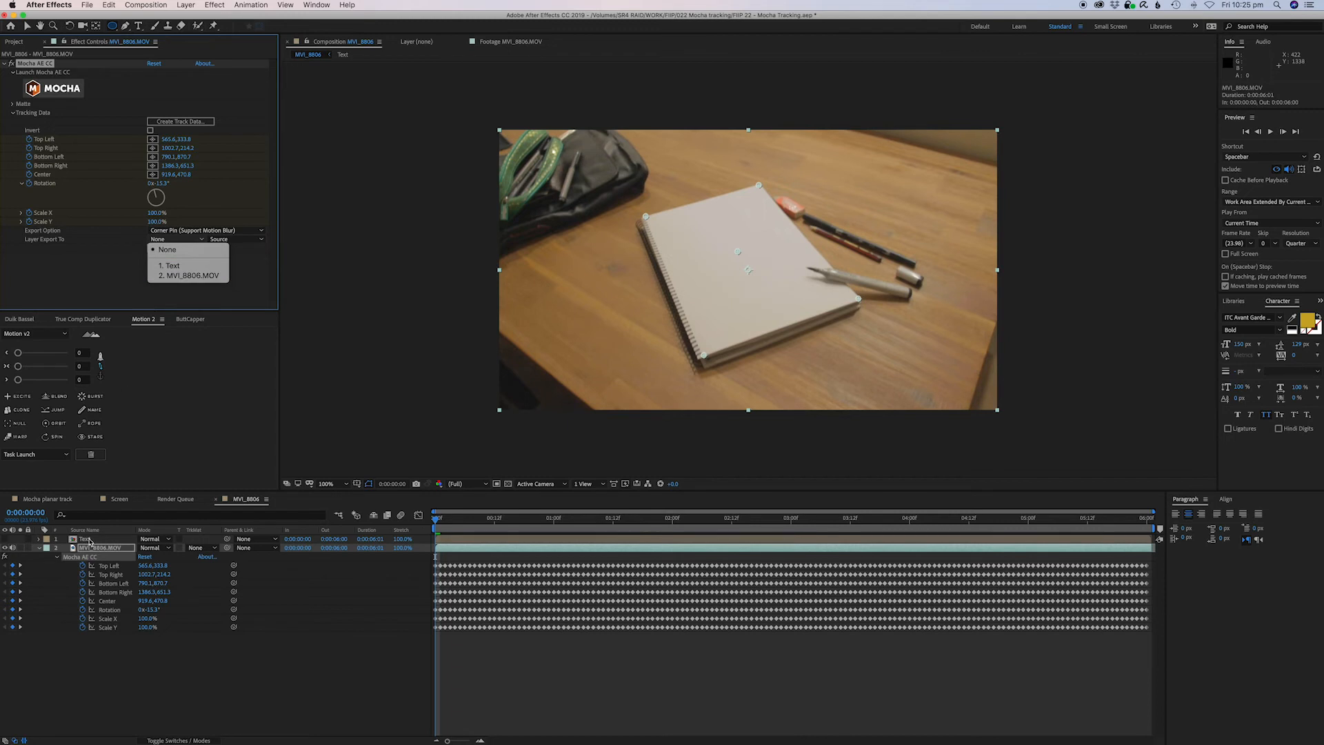
click(171, 266)
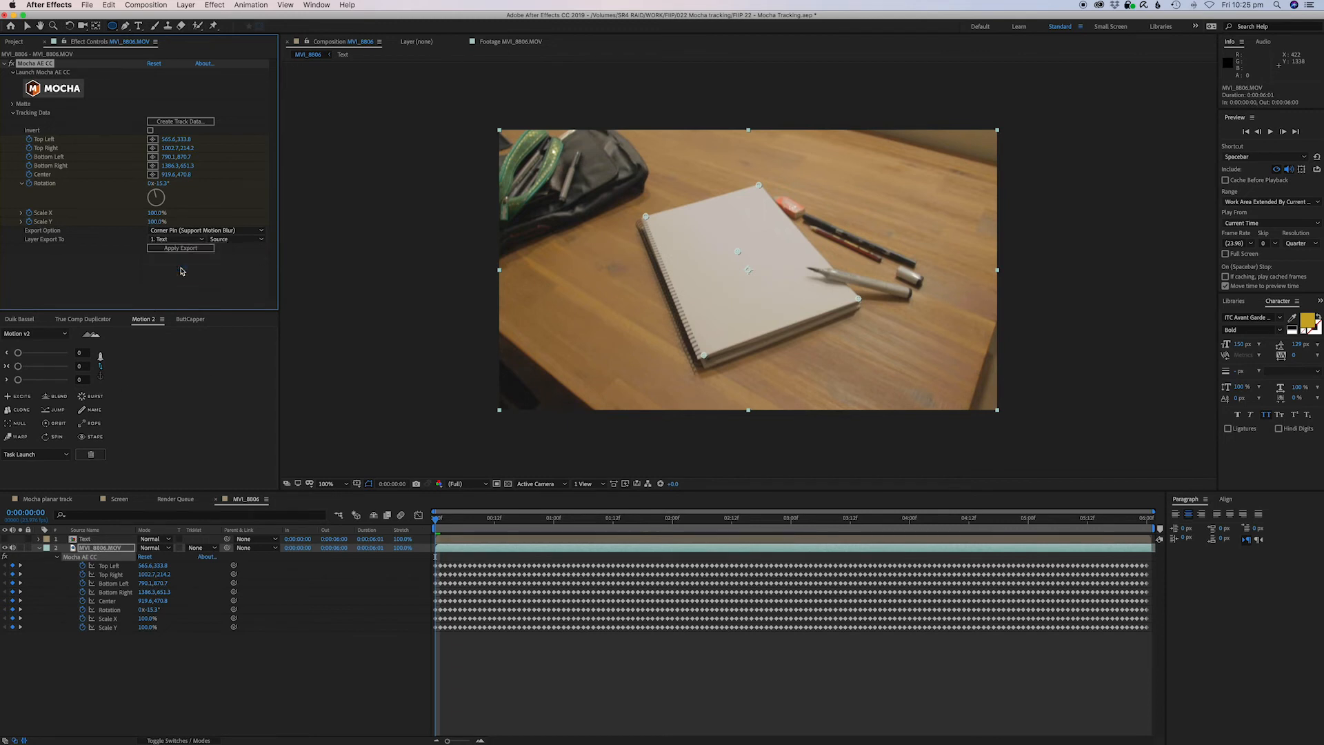
Apply the corner-pin export from the footage's Mocha effect to the Text layer and make the Text layer visible.
click(88, 539)
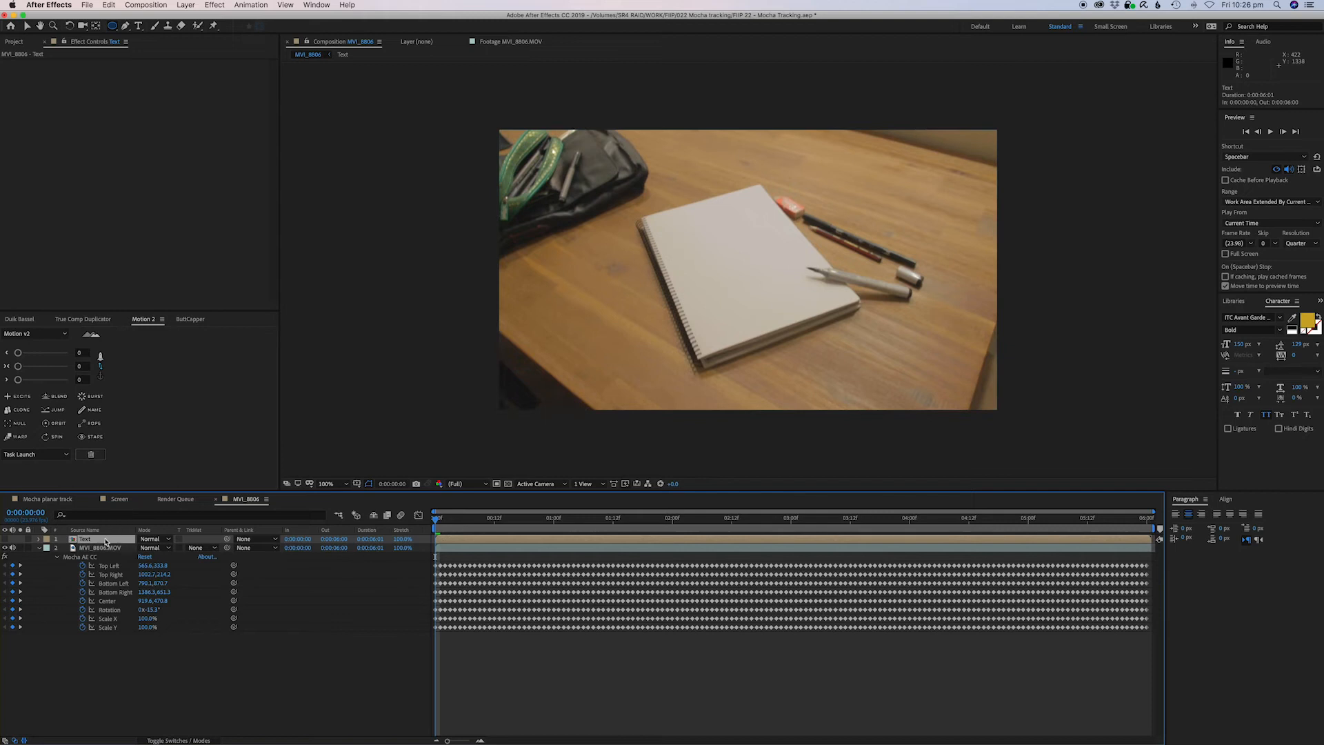
click(104, 547)
click(221, 240)
click(159, 273)
click(187, 250)
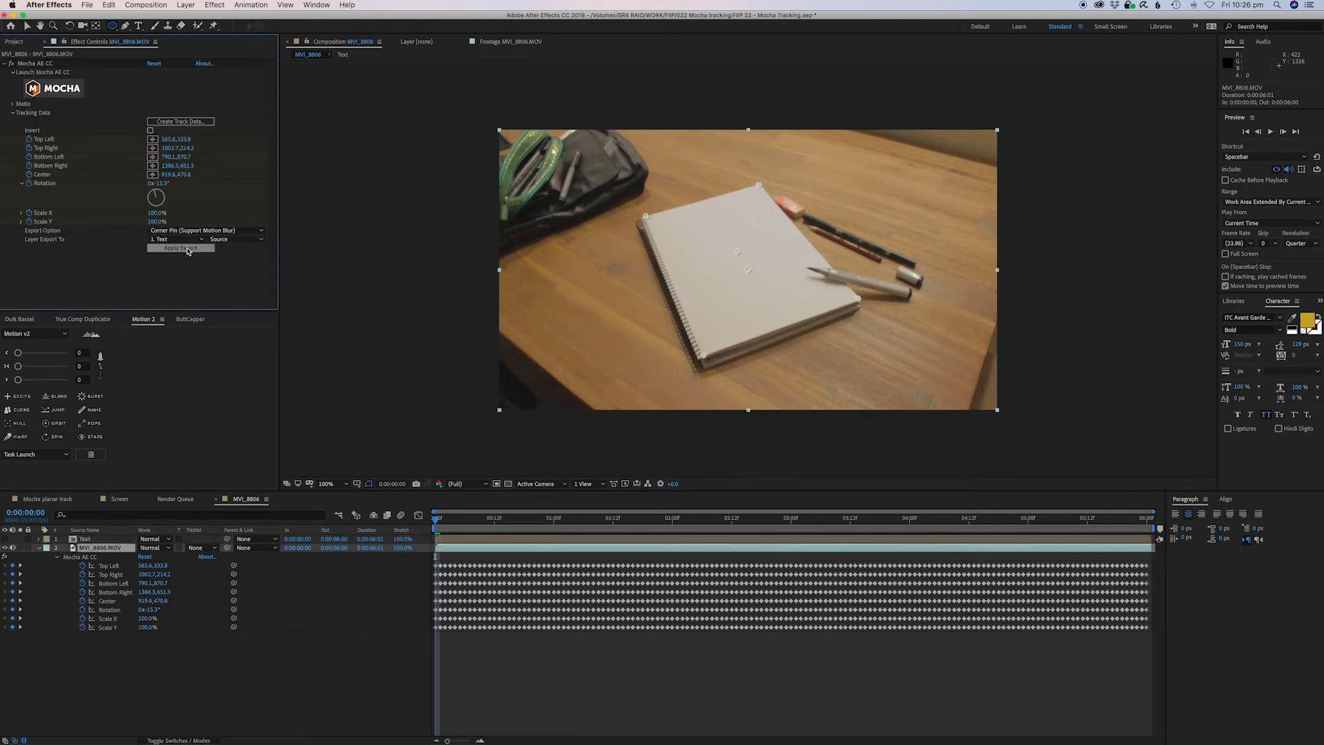
click(6, 539)
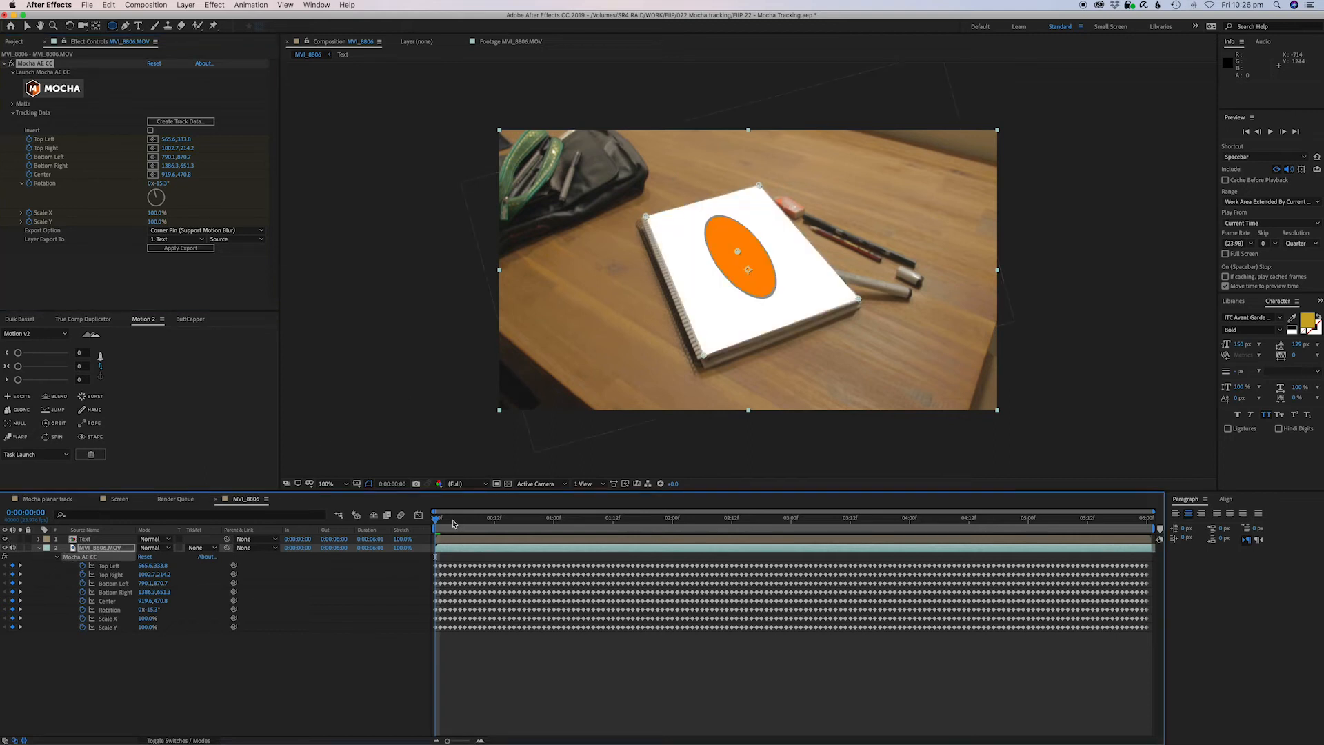
Scrub and preview the footage to check how the graphic follows the notebook, returning to the start.
drag(430, 525, 895, 552)
key(space)
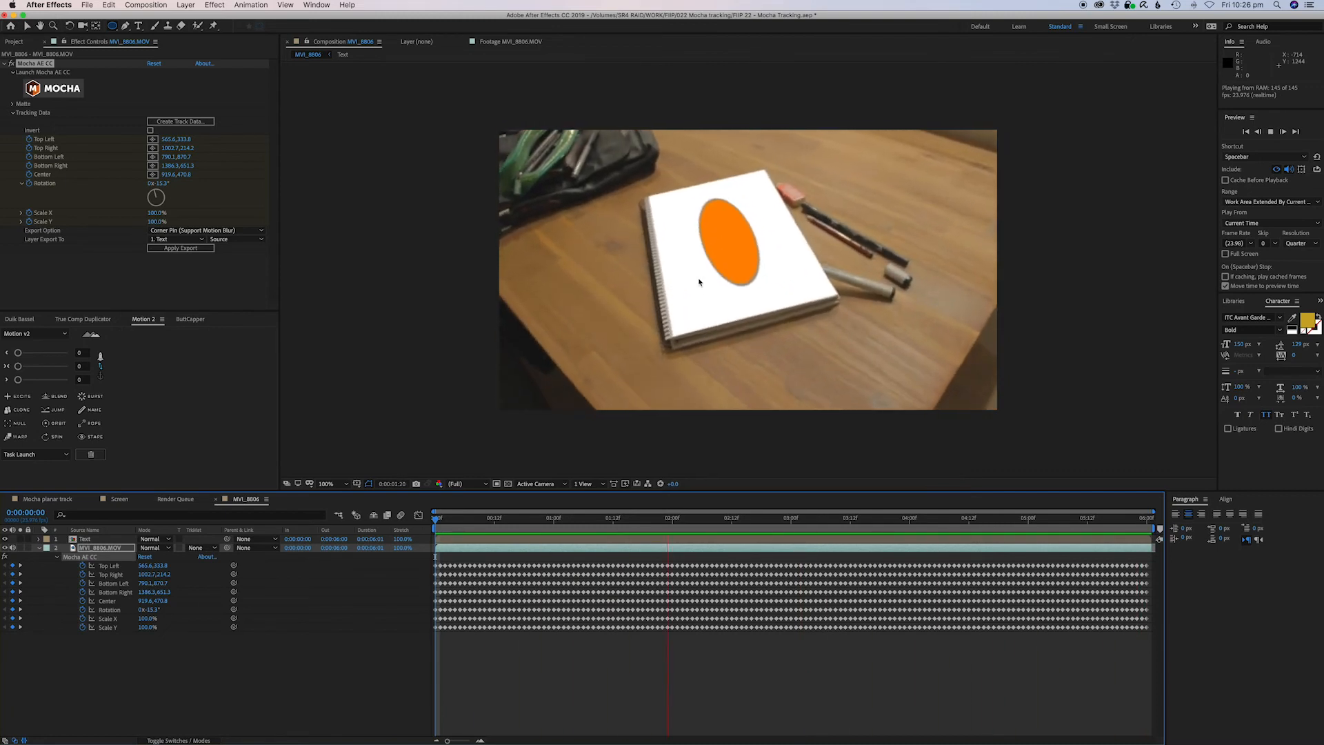
key(space)
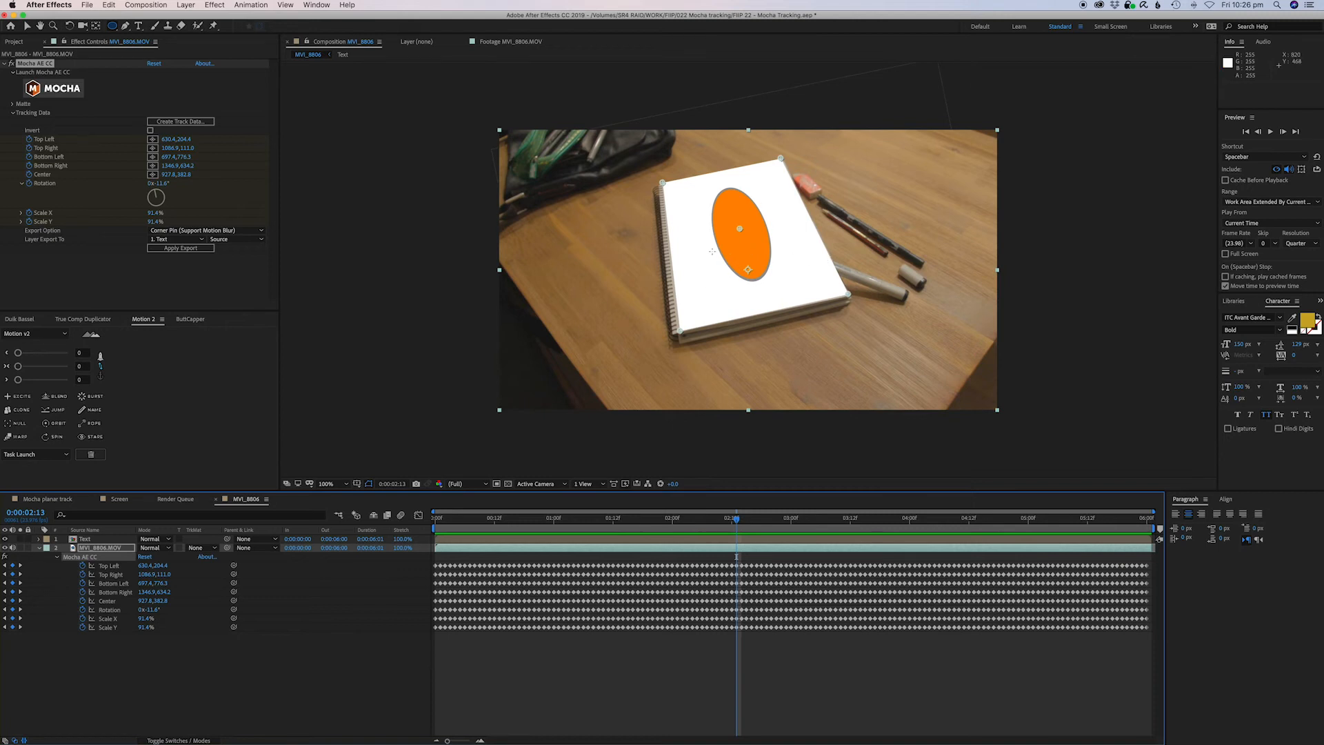
mouse_move(771, 524)
mouse_down()
mouse_move(916, 530)
mouse_move(736, 530)
mouse_move(766, 531)
mouse_up()
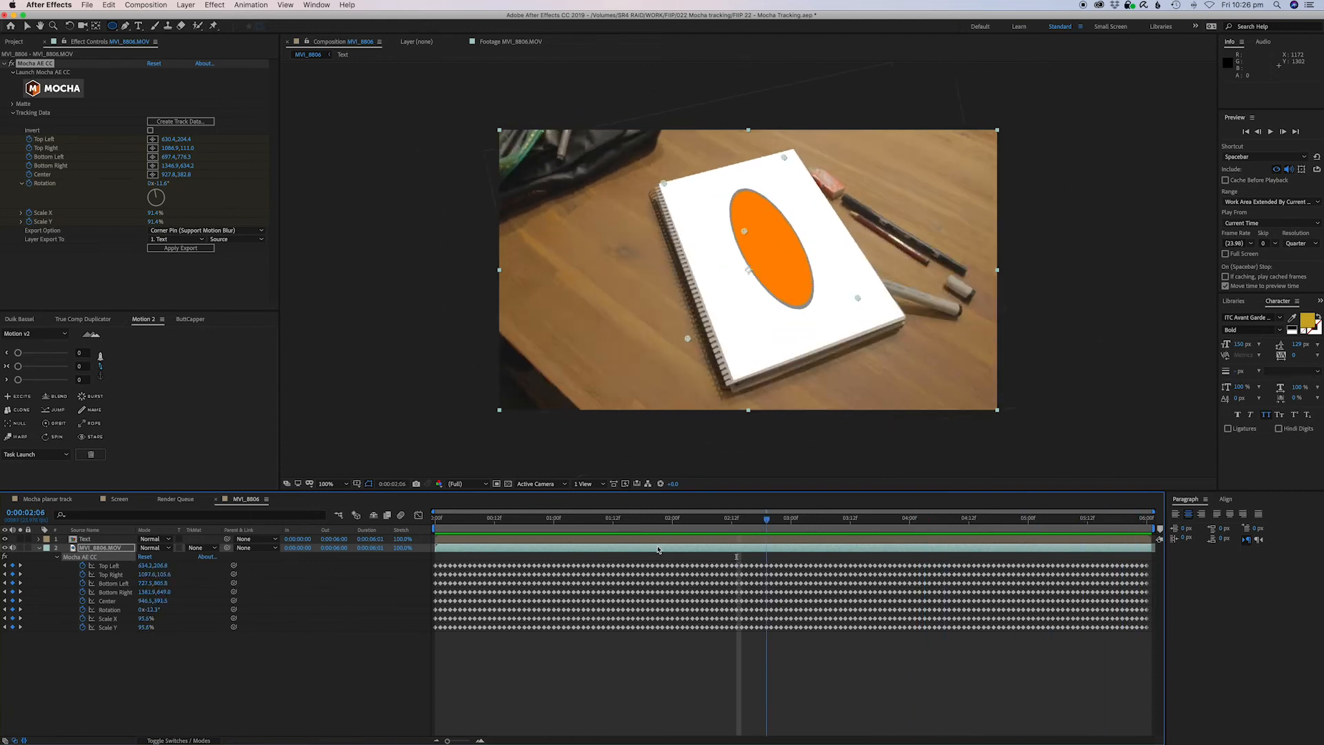
key(Home)
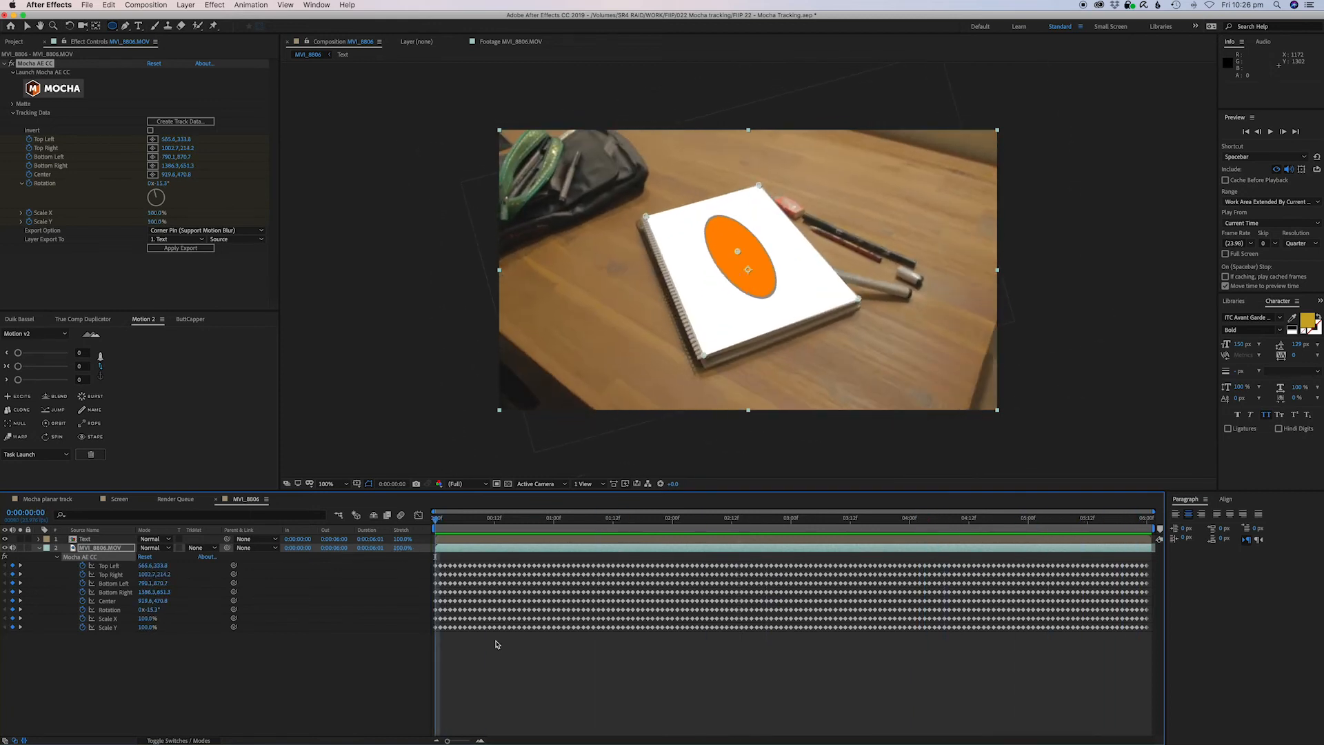
Open the Text composition and unlink the null's scale proportions, squashing its vertical scale to 56%.
click(513, 657)
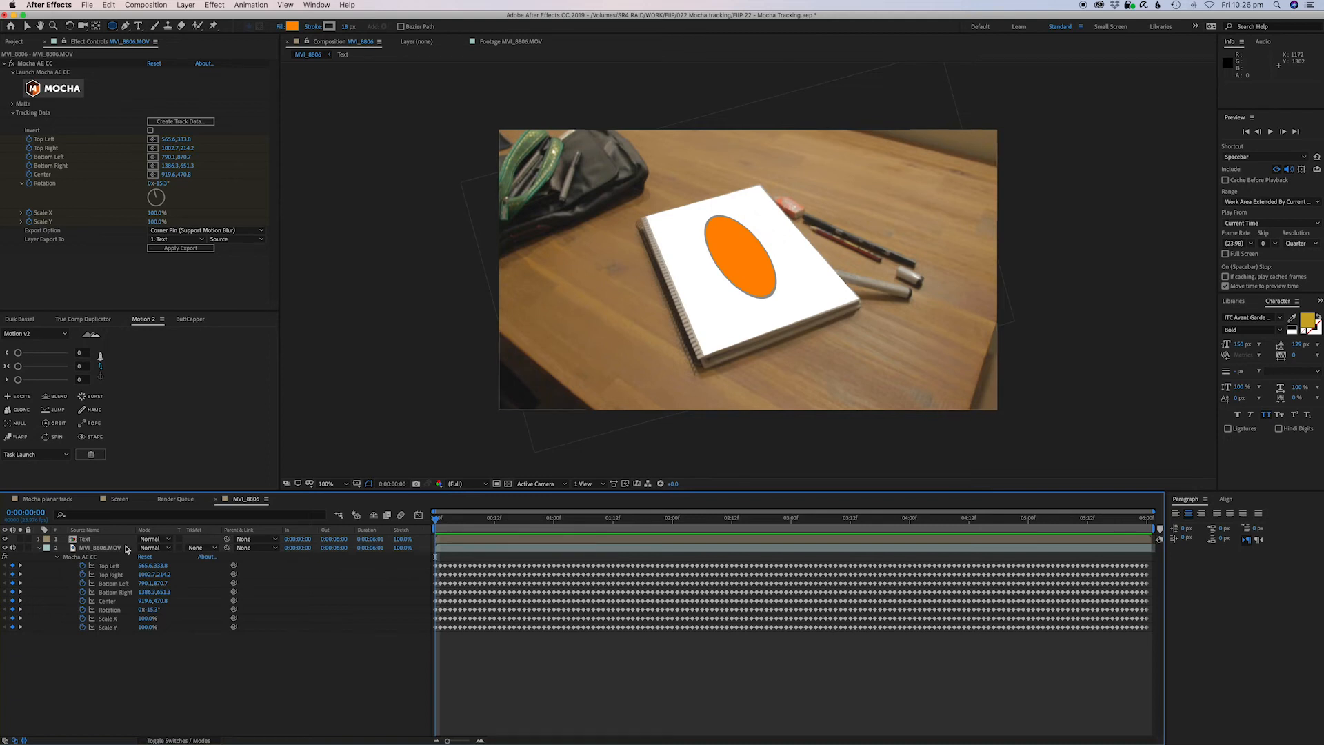
click(97, 540)
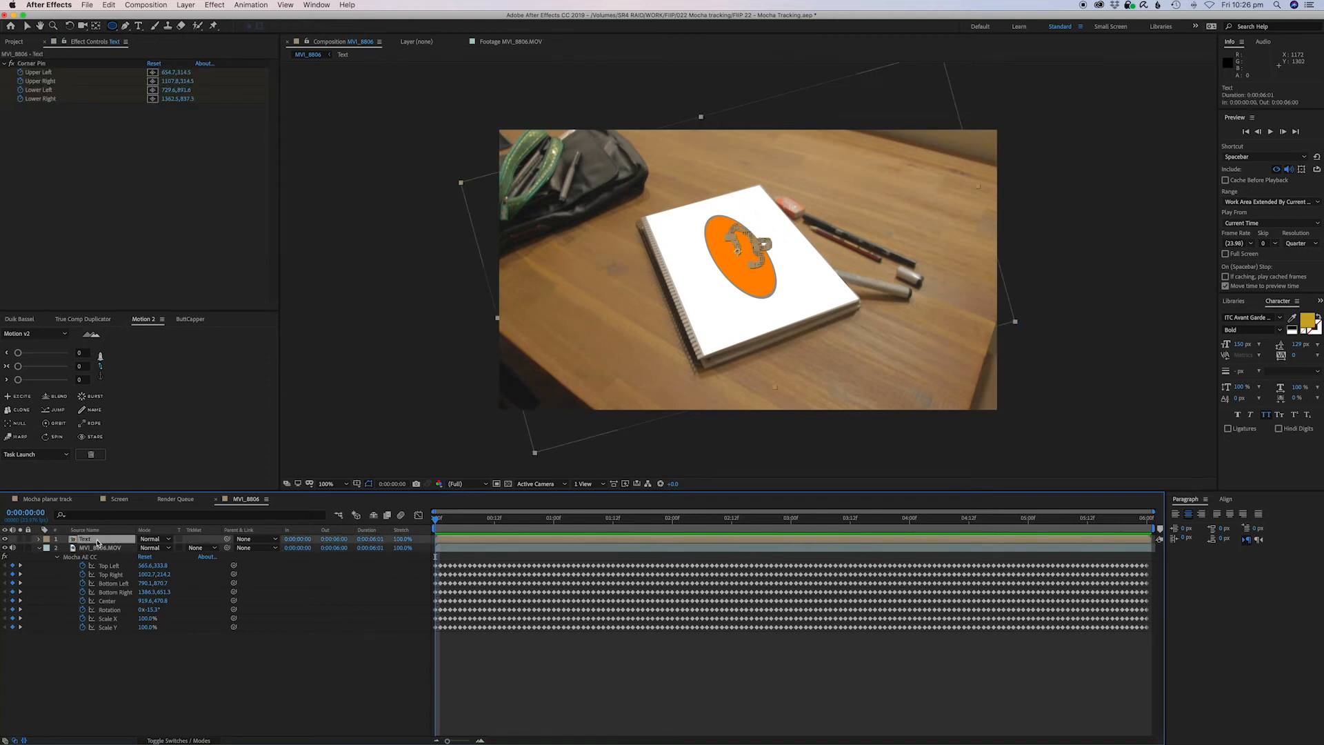
double_click(97, 541)
click(102, 540)
click(103, 550)
click(92, 539)
key(s)
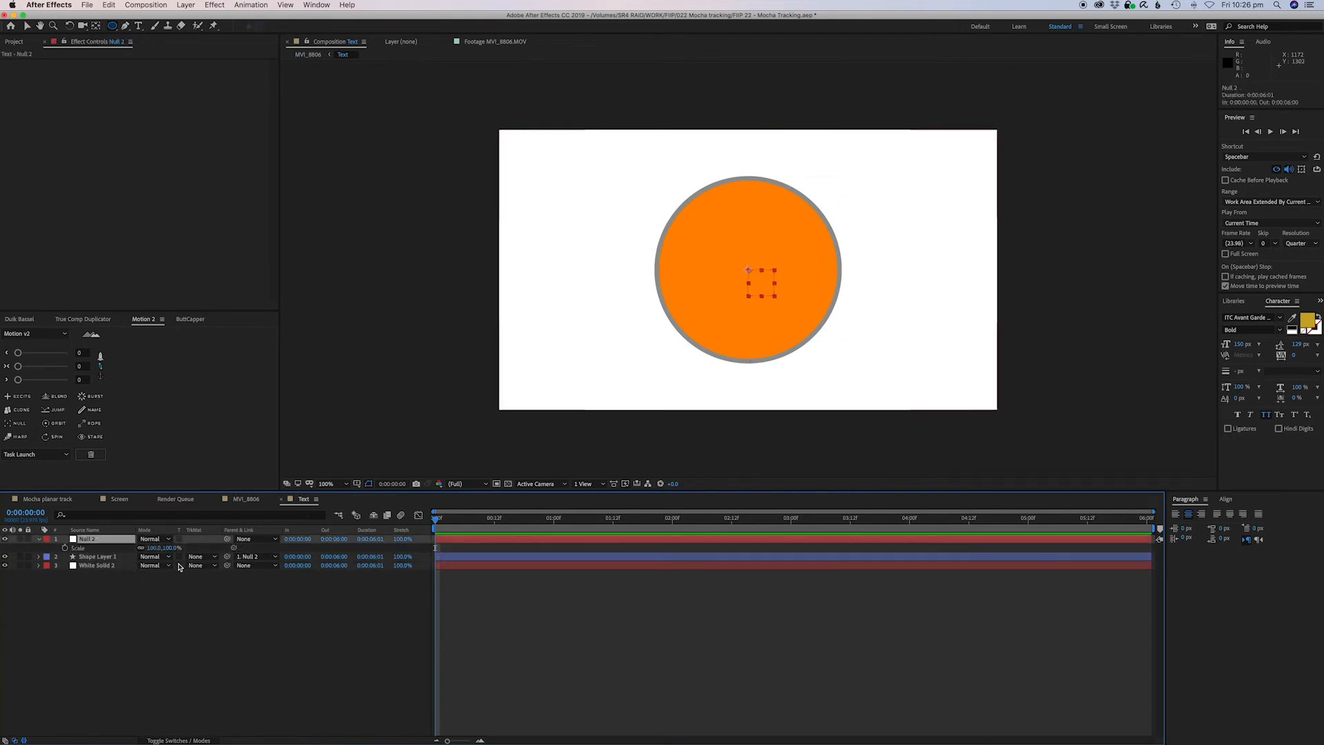
click(205, 595)
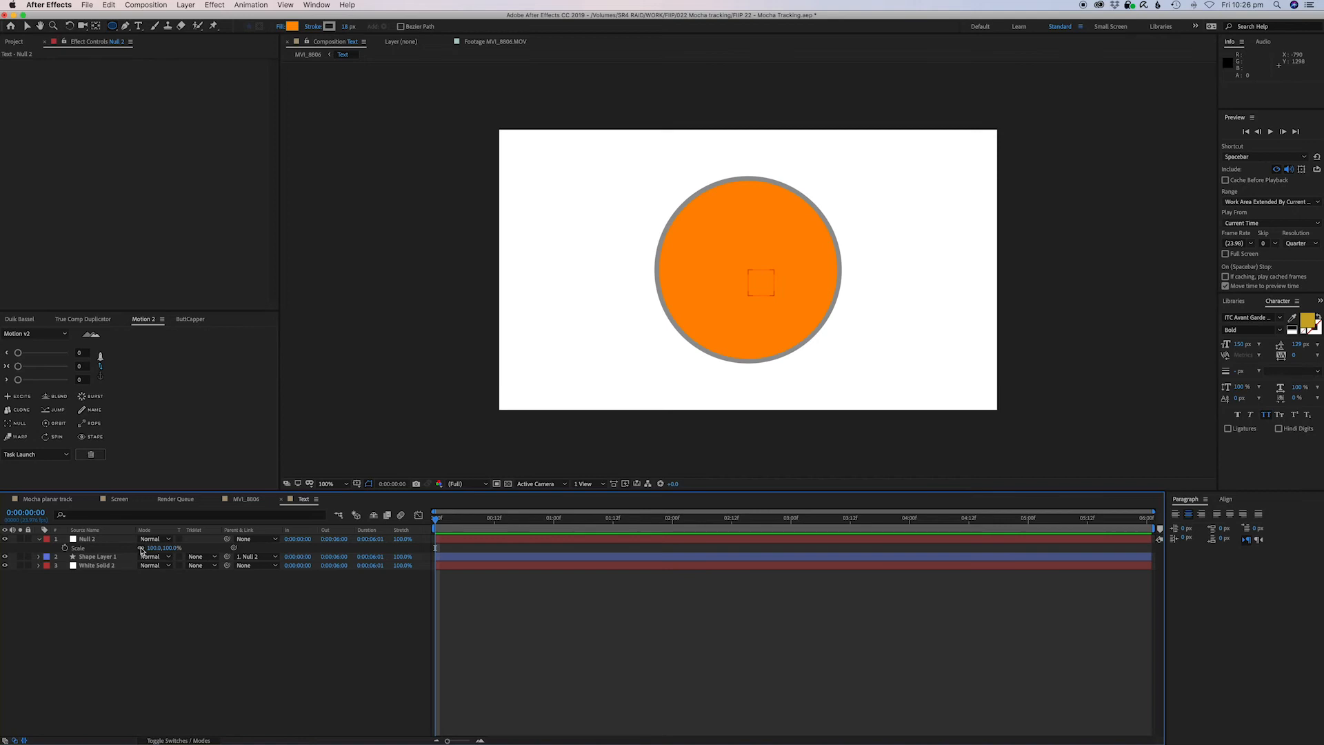
click(141, 550)
click(307, 55)
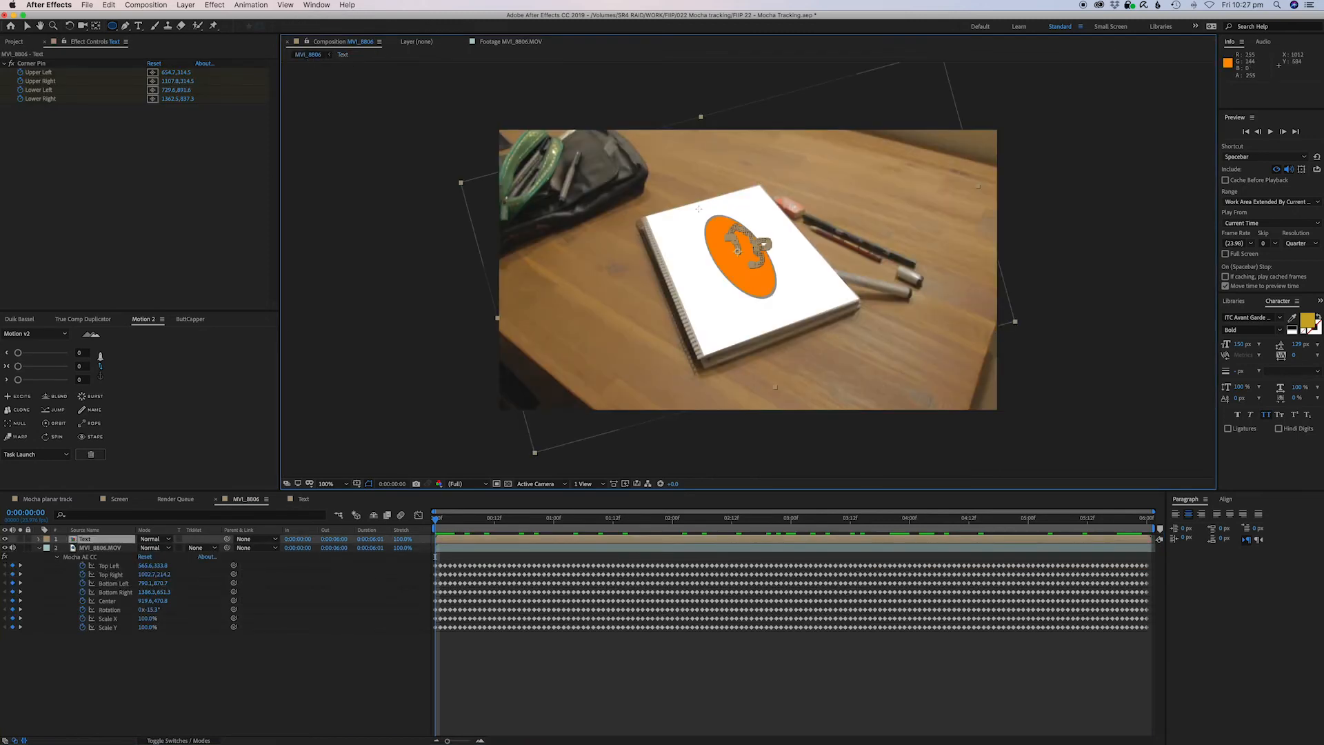
click(342, 54)
drag(170, 548, 146, 547)
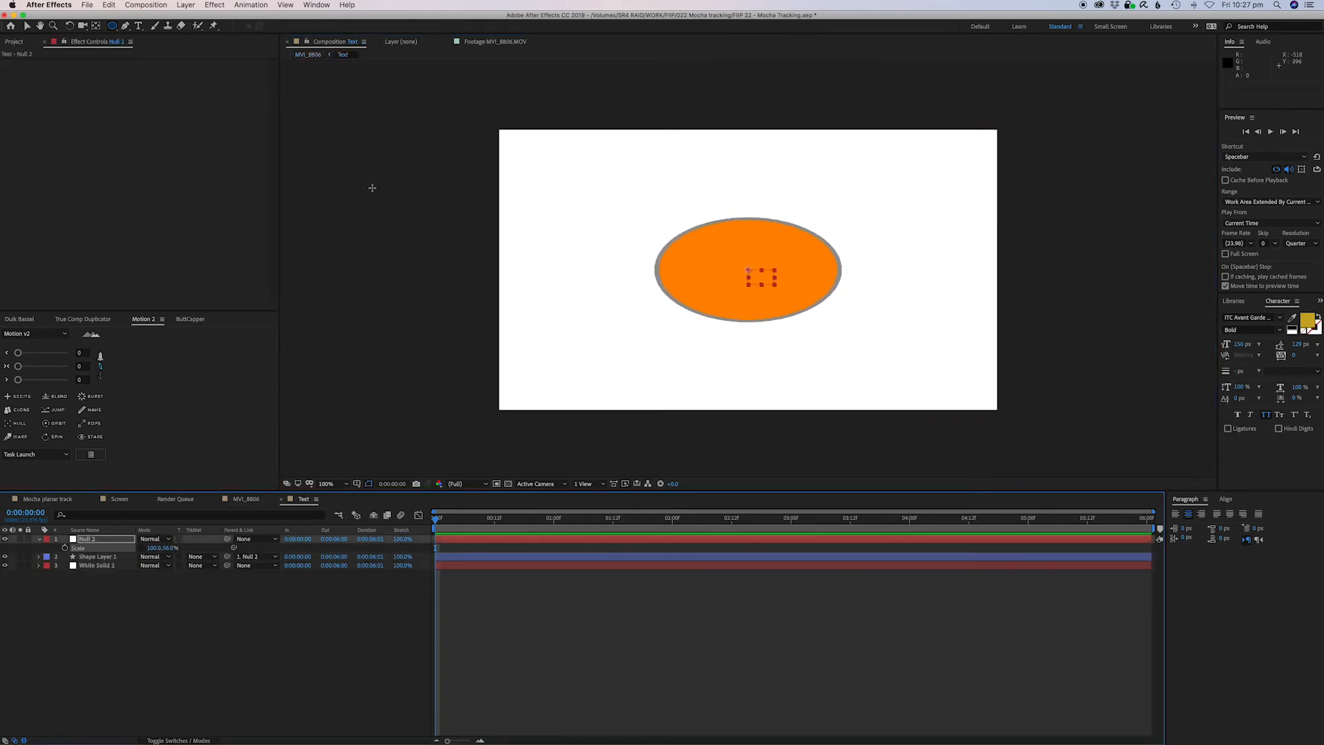
Compare against the tracked footage and reduce the null's vertical scale further to about 40%.
click(305, 55)
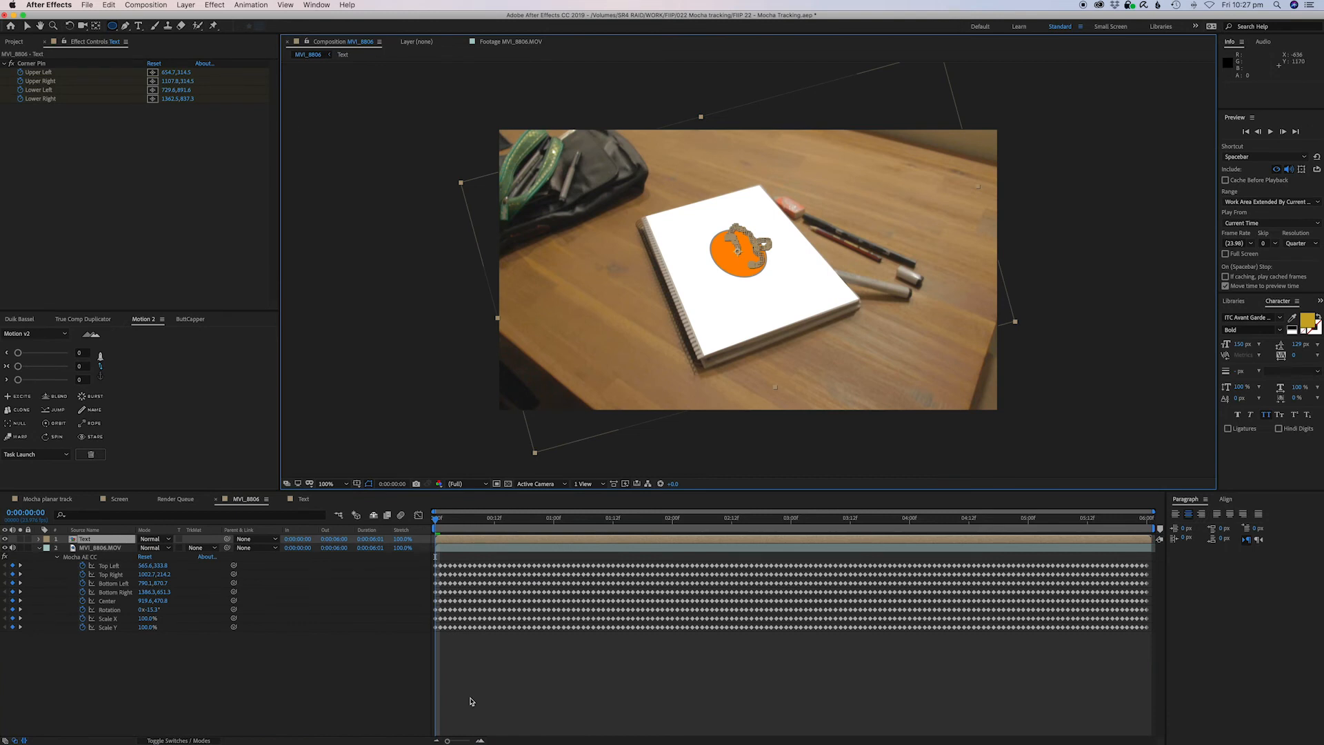
double_click(87, 540)
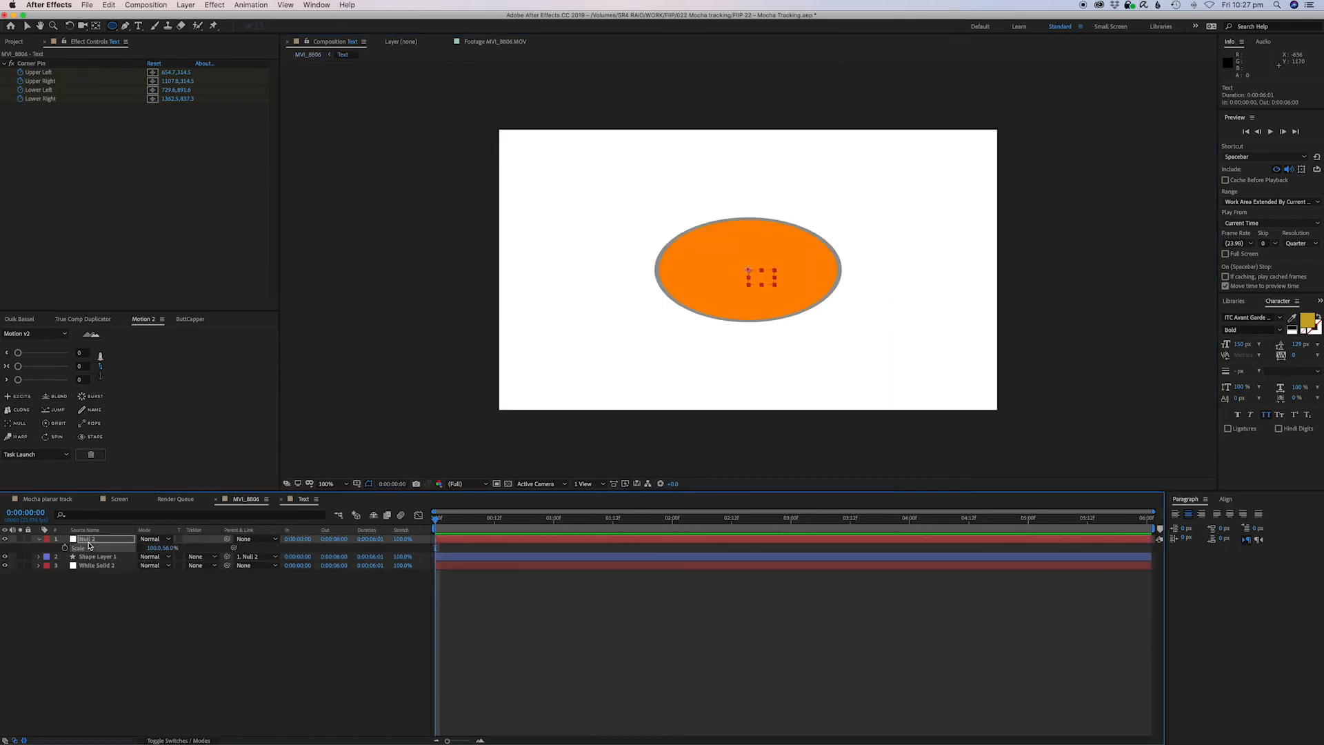
drag(163, 547, 149, 547)
click(308, 55)
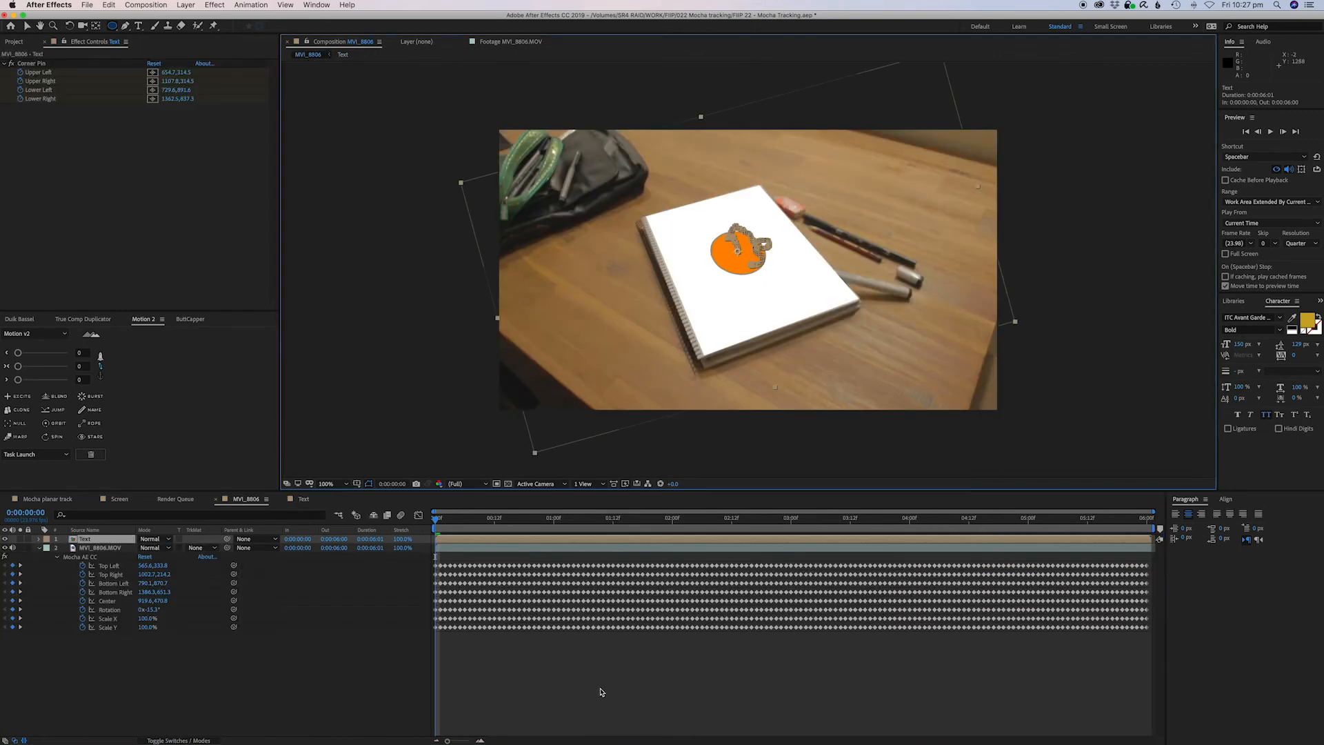
key(space)
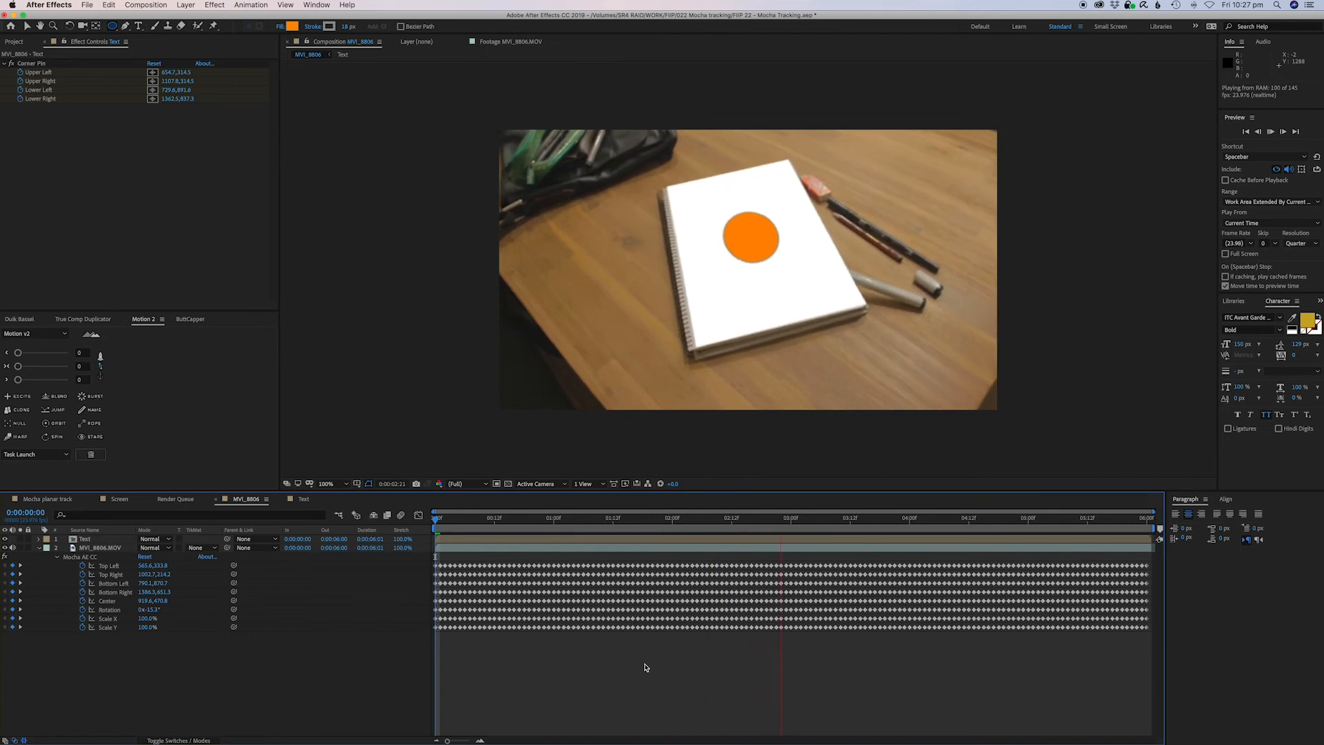
key(space)
double_click(742, 539)
drag(167, 547, 118, 551)
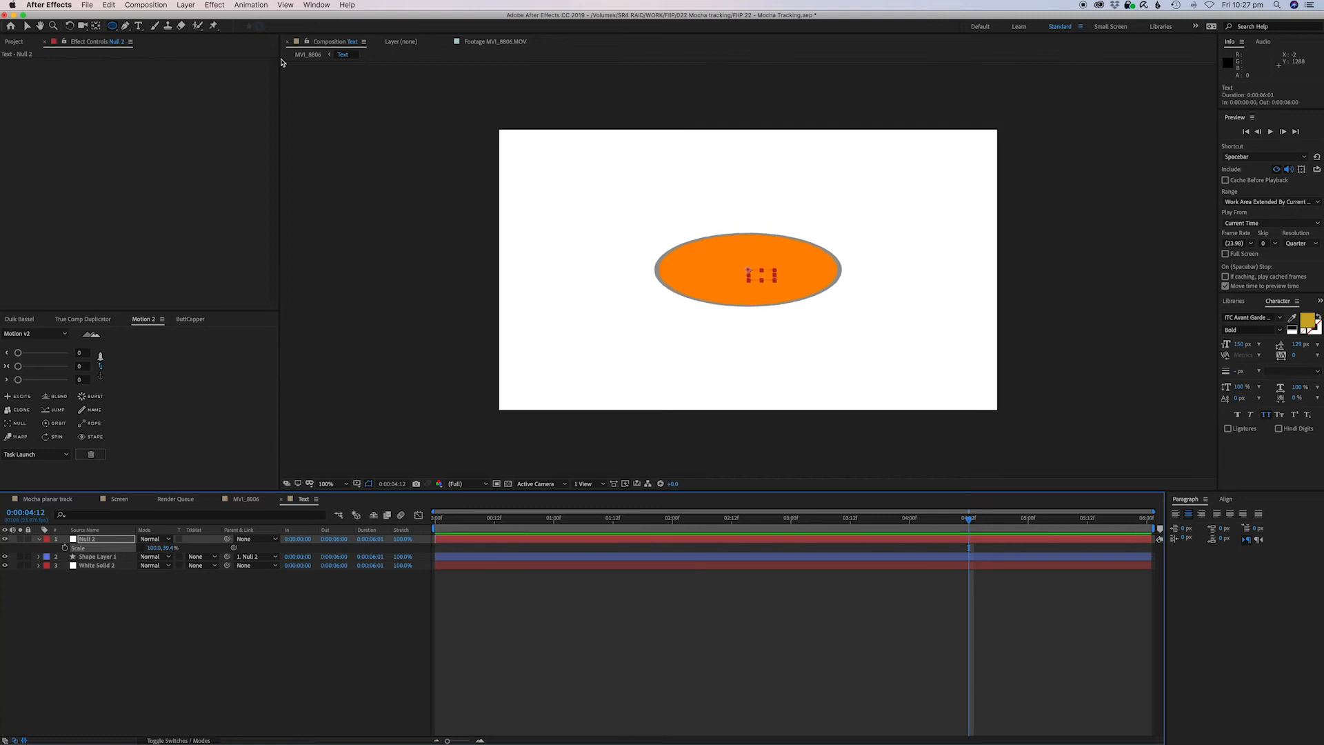
Preview the tracked footage composition to check the flattened graphic on the notebook.
click(305, 54)
drag(1074, 520, 1107, 535)
click(1026, 677)
key(space)
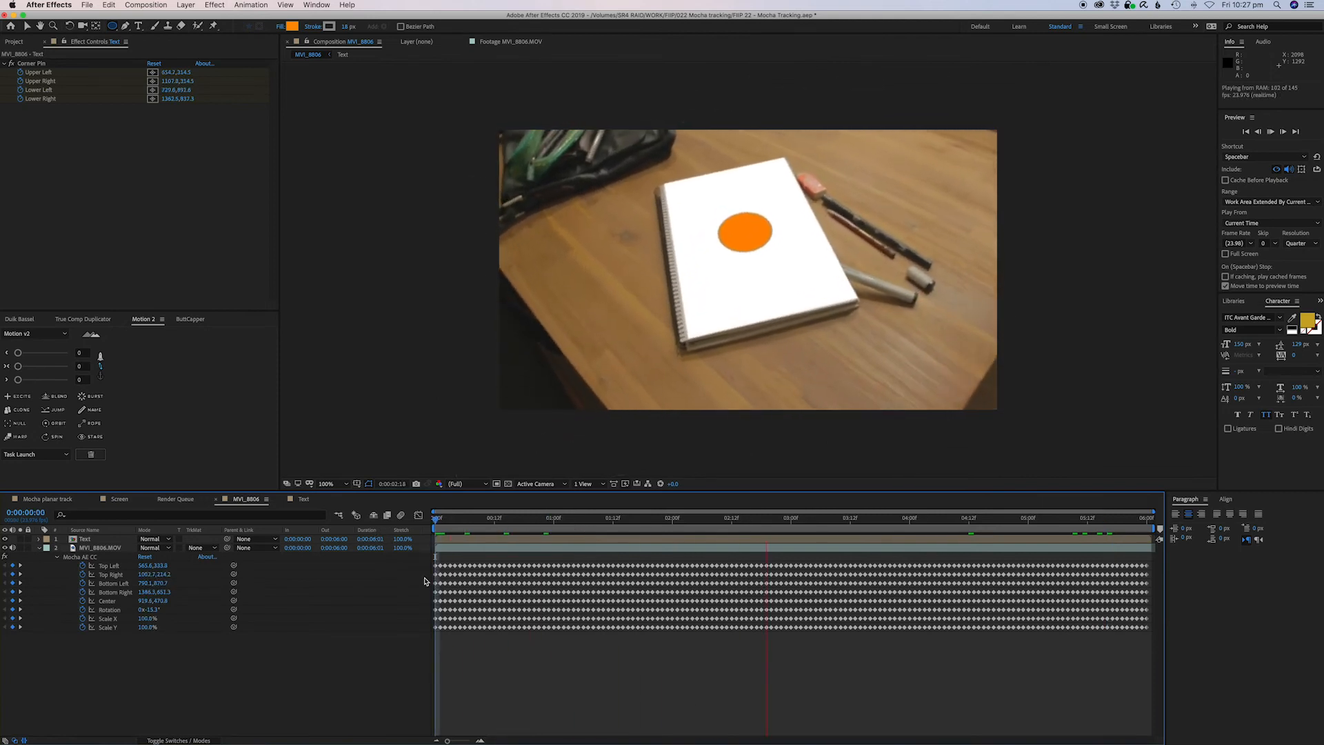
key(space)
In the Text composition, create a paragraph text box above the circle reading Fix it in post.
double_click(85, 539)
click(573, 664)
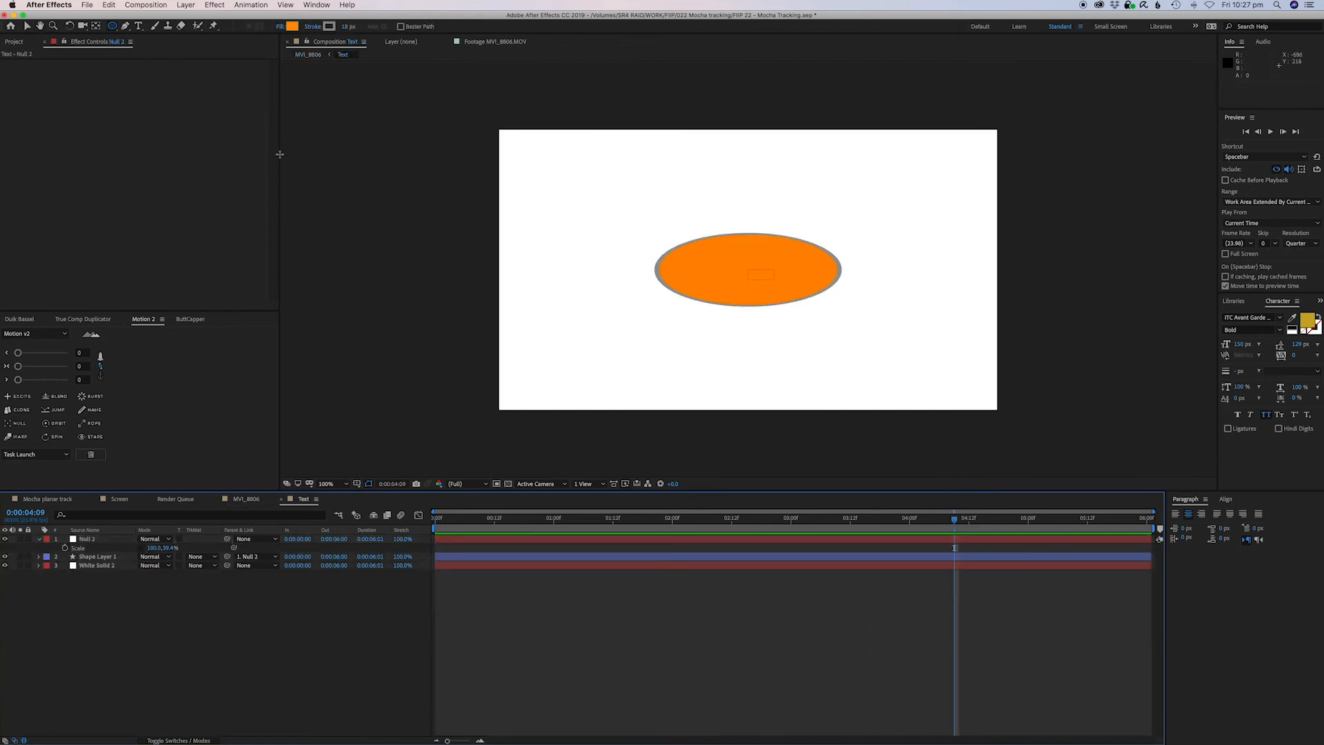
click(139, 26)
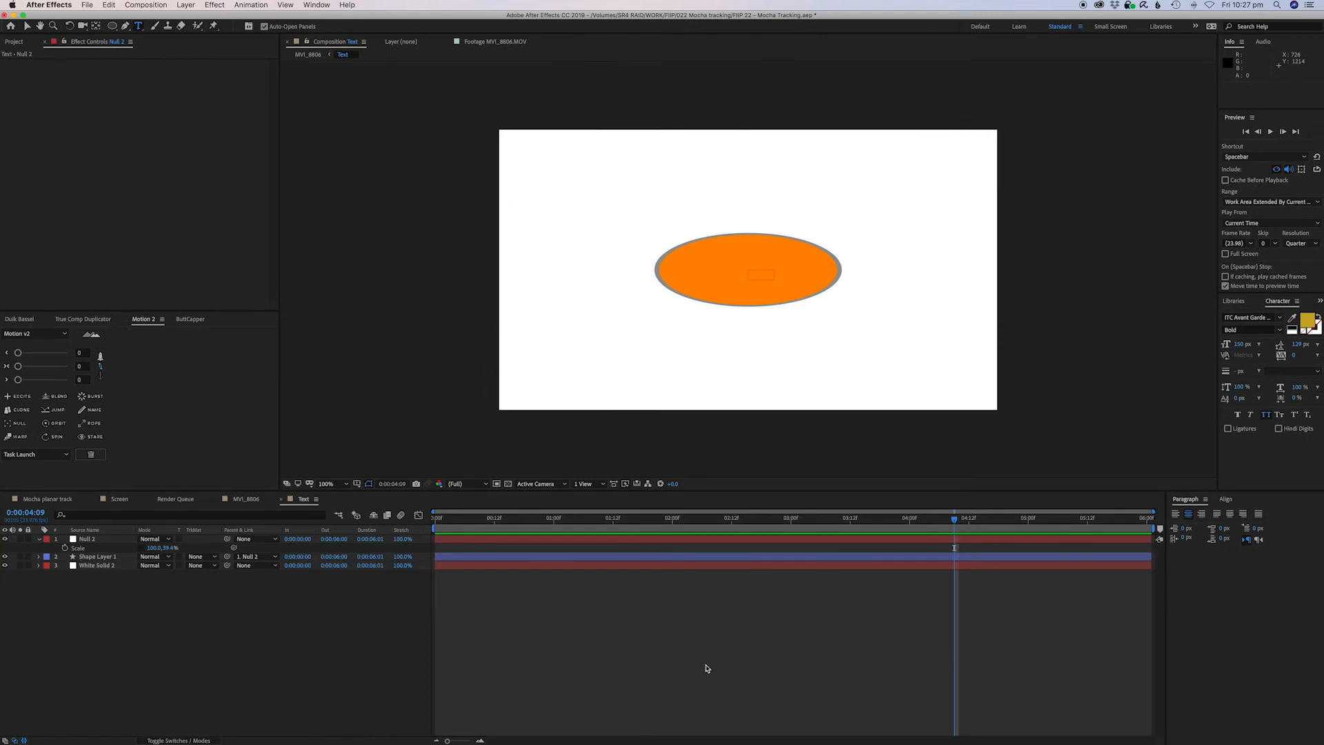
drag(593, 162, 922, 383)
text(Fist)
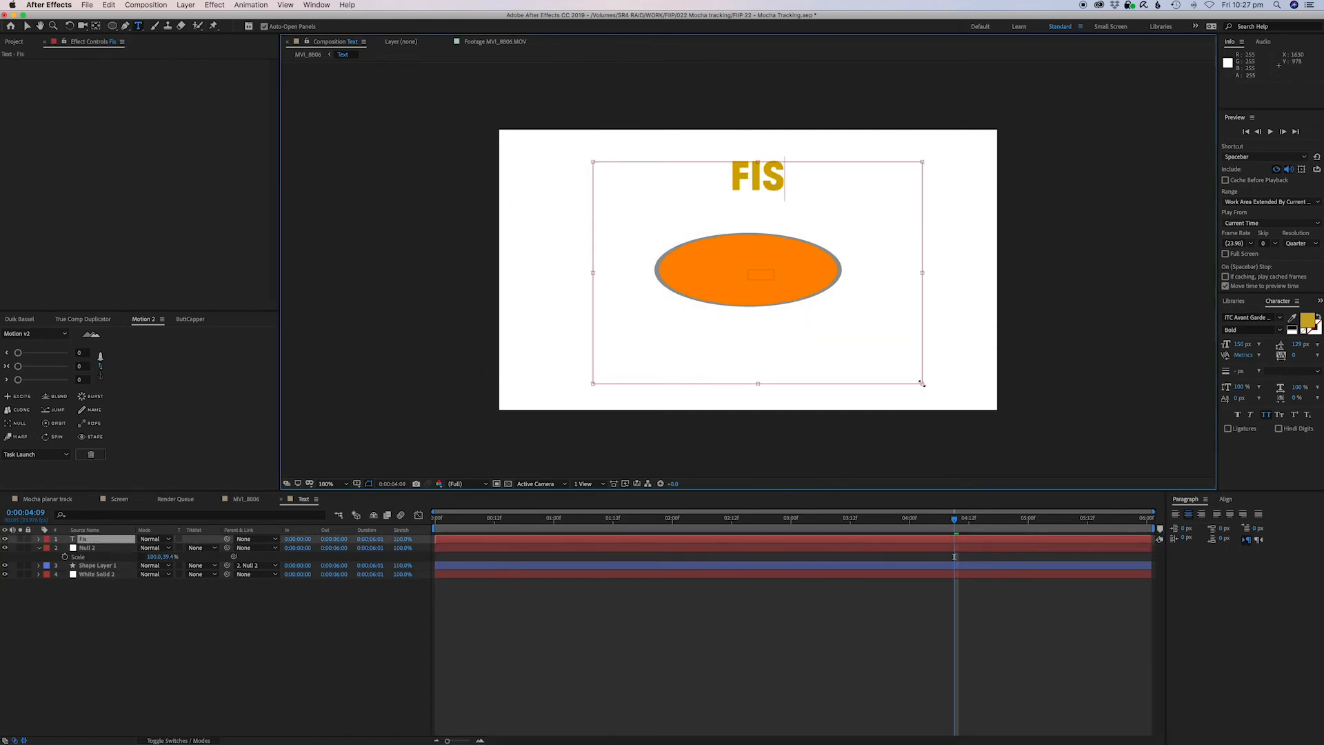
key(BackSpace)
key(BackSpace)
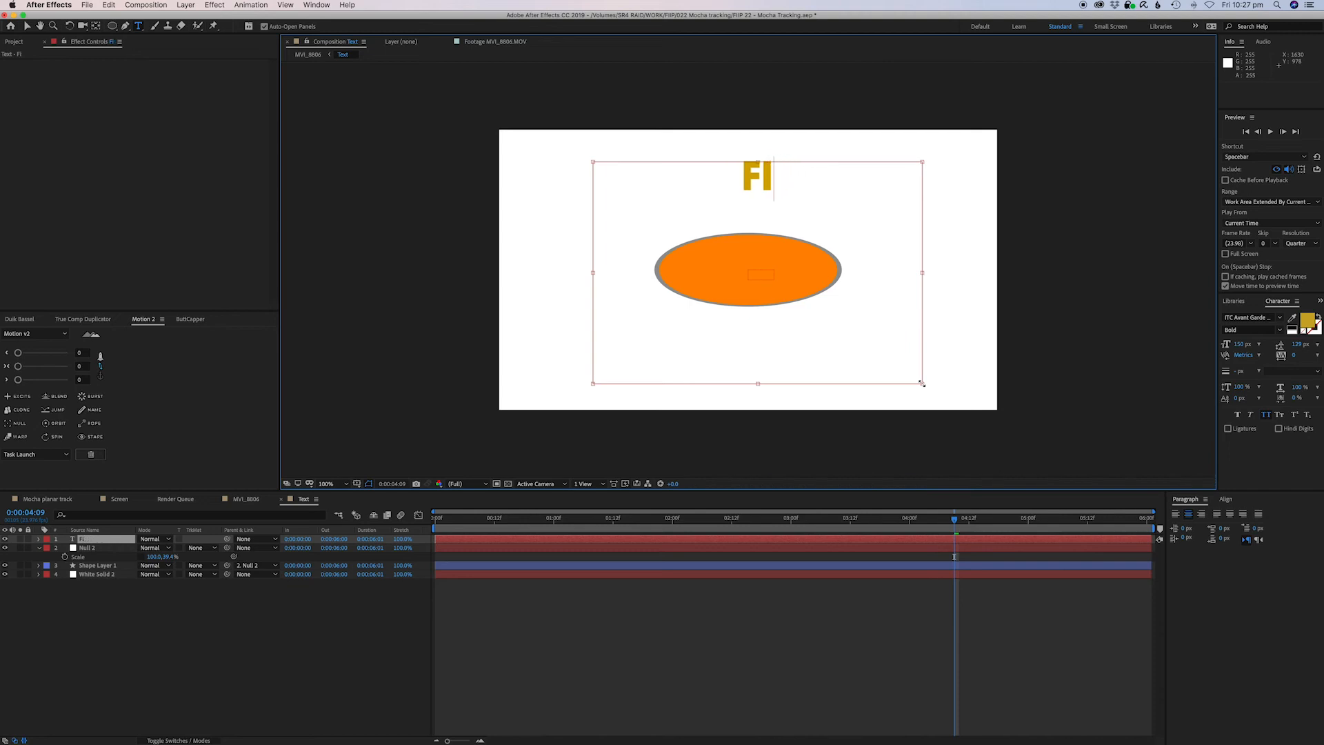
text(x it in post)
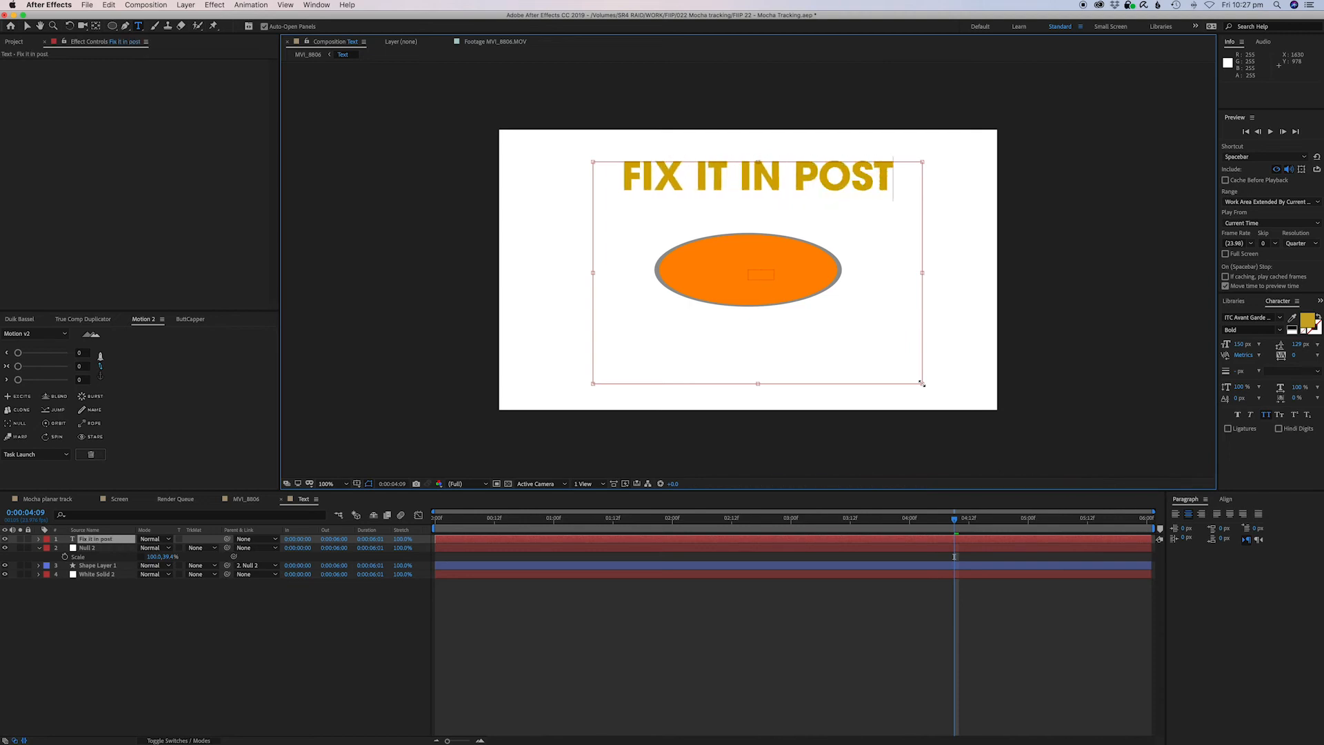
Replace the text with Don't fix it now Fix it in post.
key(super+a)
text(F)
key(BackSpace)
text(DON'T)
key(BackSpace)
key(BackSpace)
text('T fix it now)
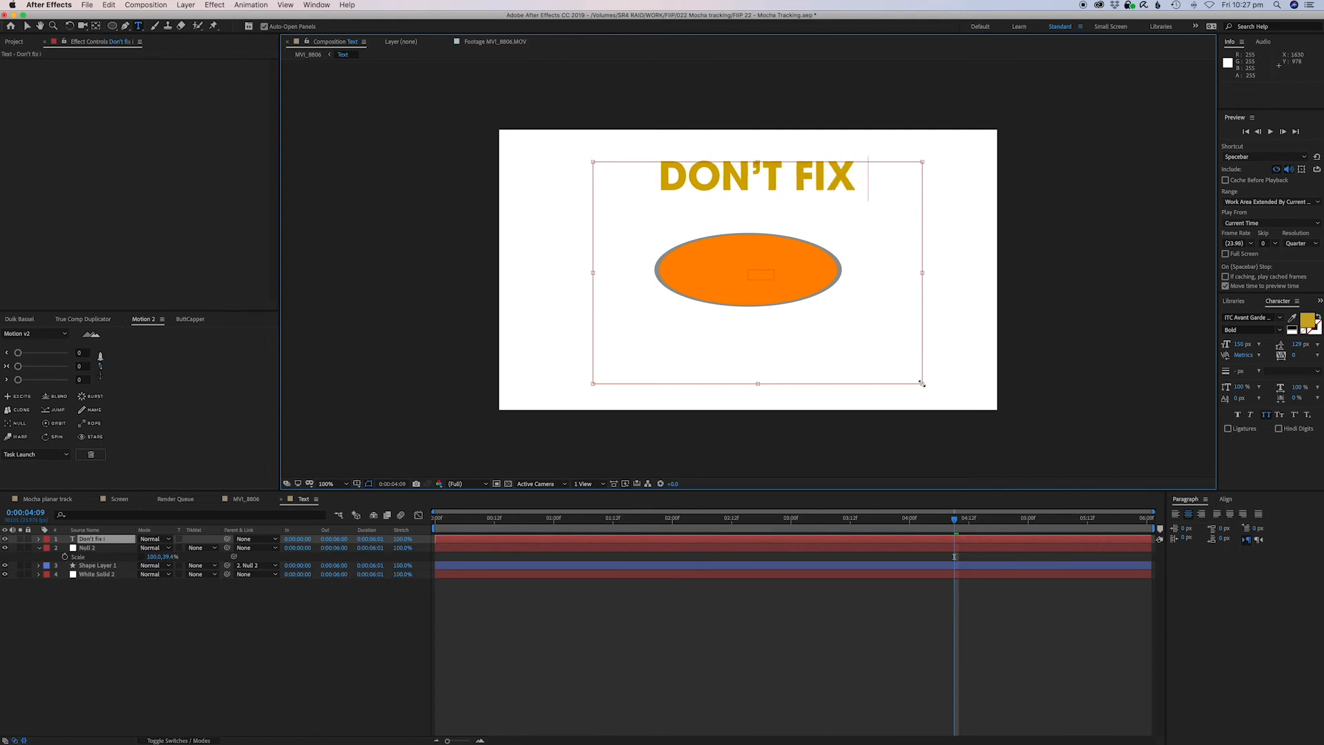
text( Fi)
key(BackSpace)
text(ix it in post)
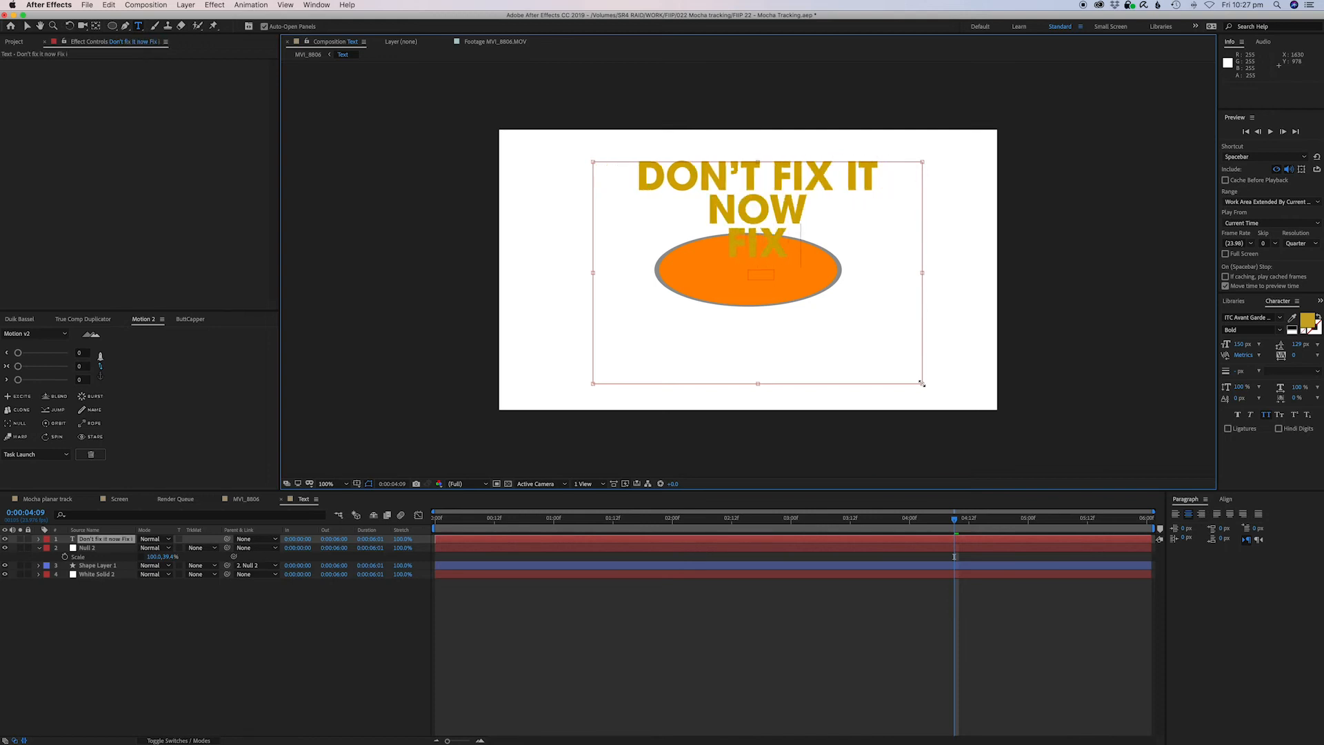
Set the colour of all the text to black.
key(super+a)
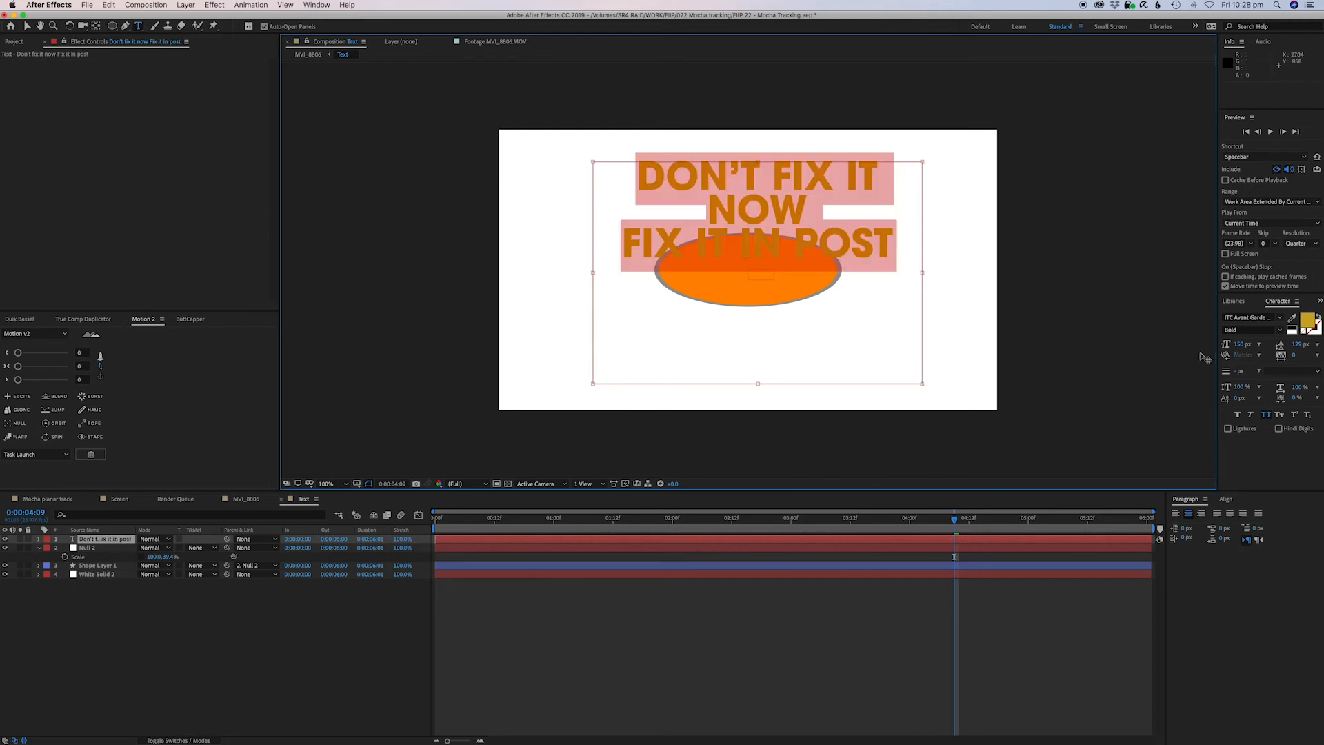
click(1305, 325)
drag(386, 379, 351, 454)
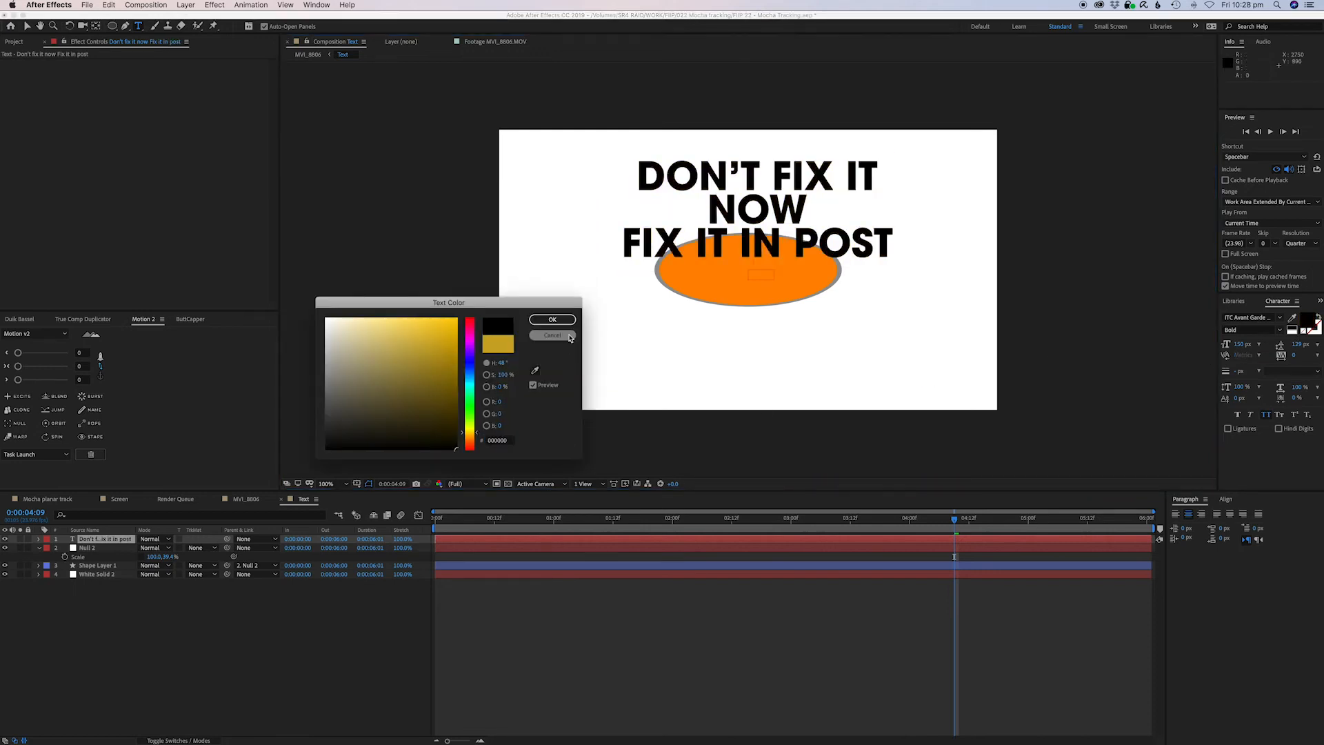
click(552, 320)
Center the text layer in the Text composition and return to the tracked footage composition.
click(684, 542)
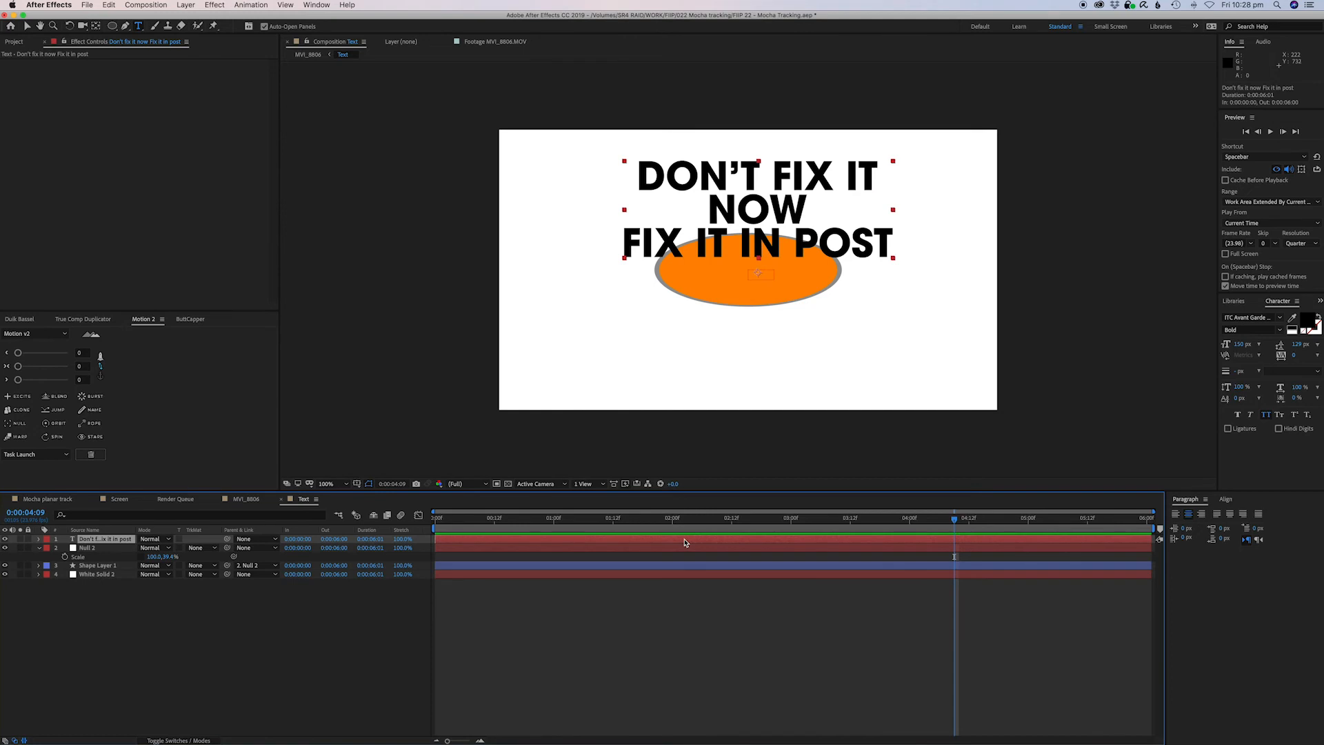
key(super+Home)
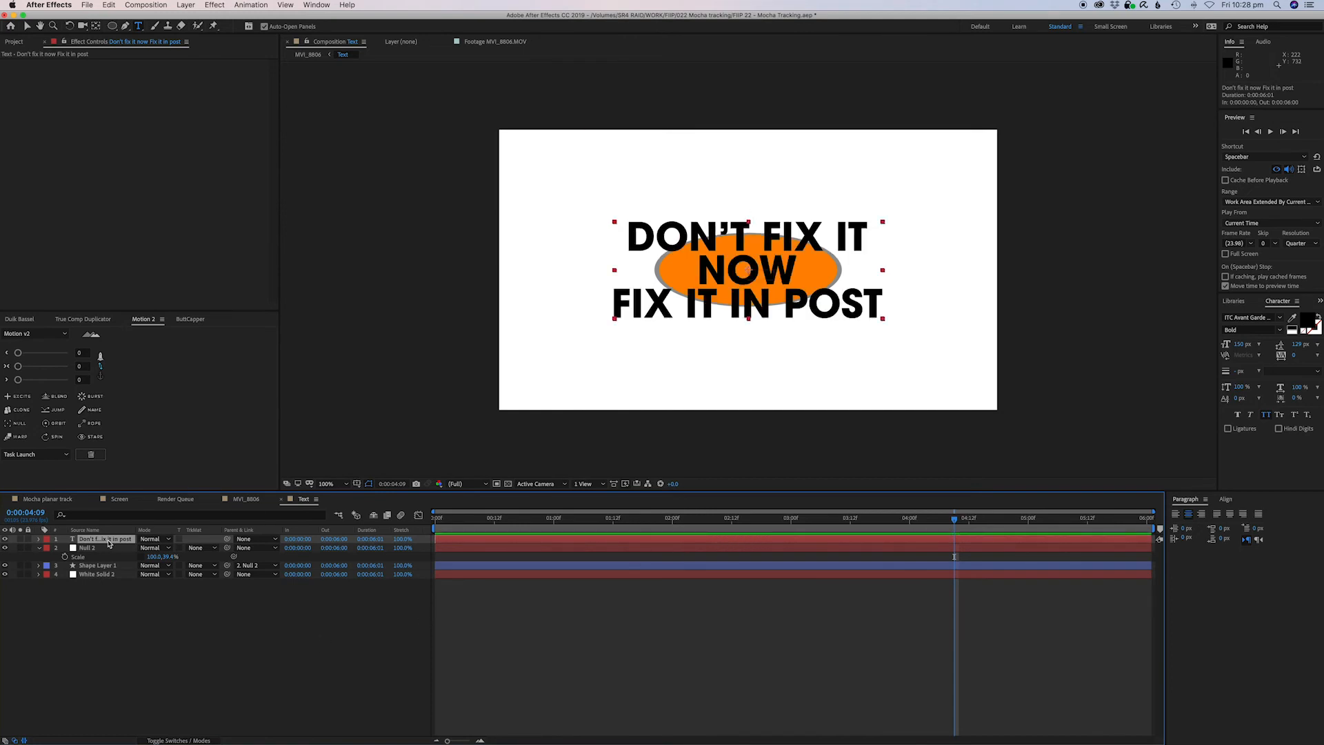
click(115, 608)
click(87, 565)
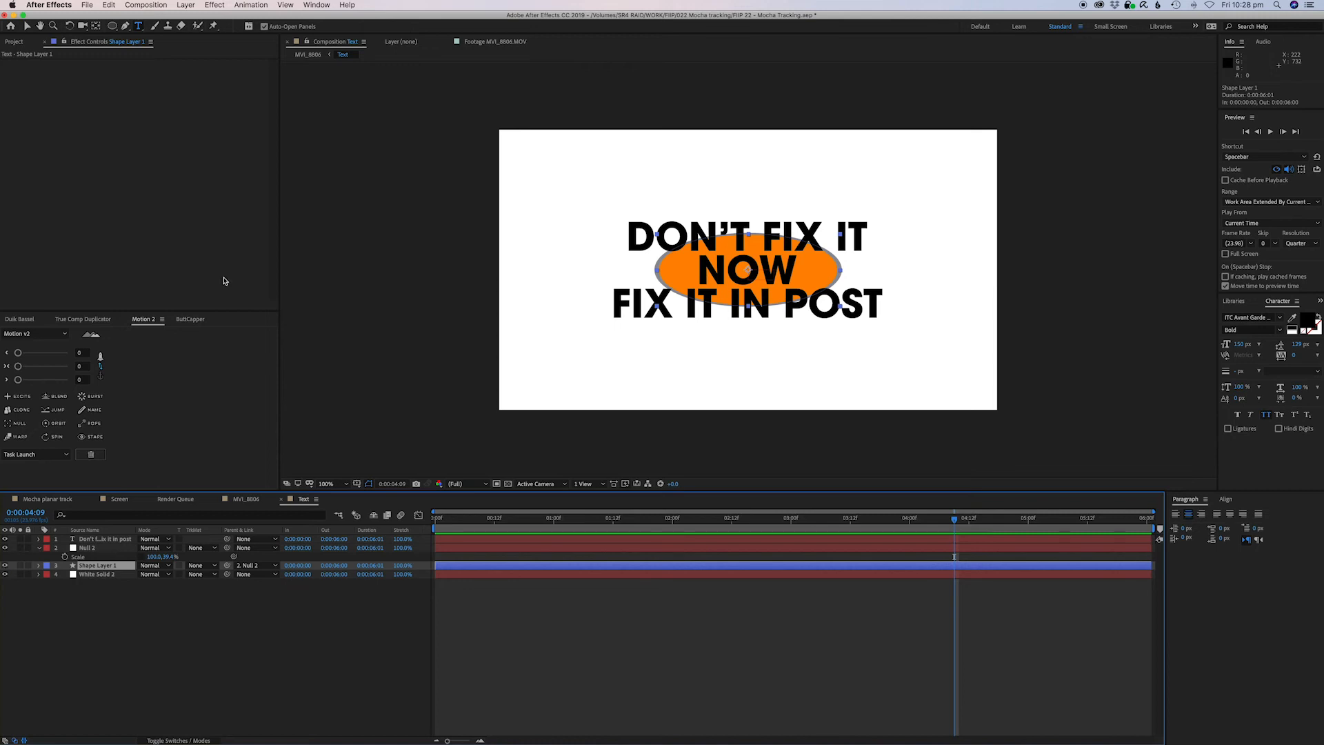
click(308, 55)
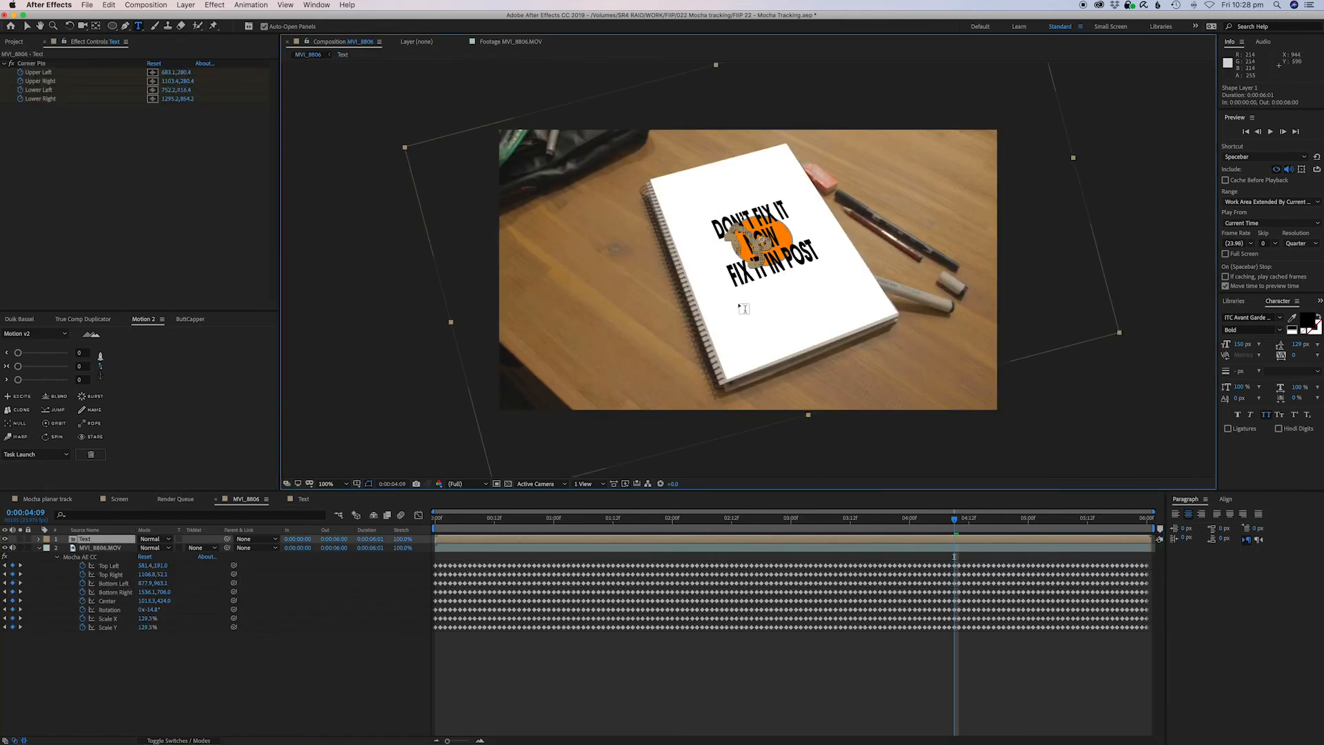
Open the Text composition and break the text into four lines: DON'T / FIX IT NOW / FIX IT / IN POST.
double_click(771, 538)
click(755, 549)
click(761, 541)
double_click(762, 542)
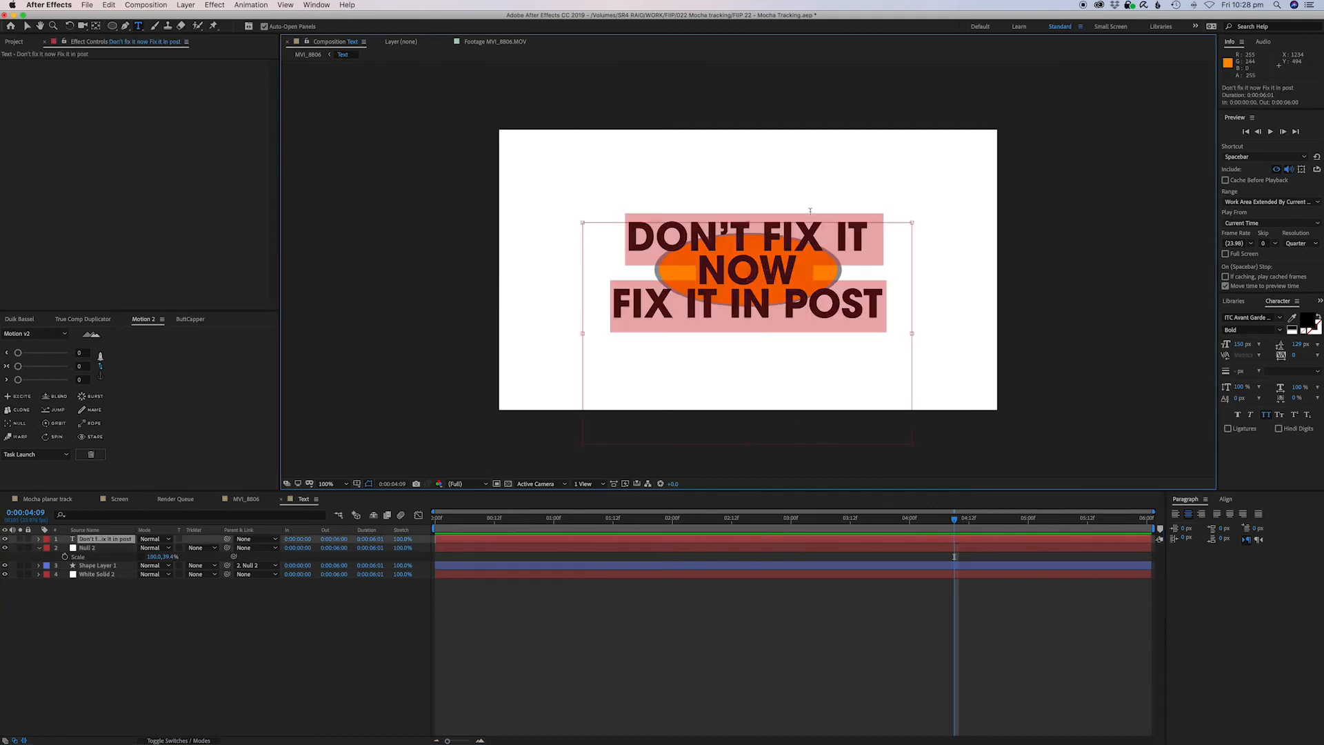
click(823, 235)
key(Return)
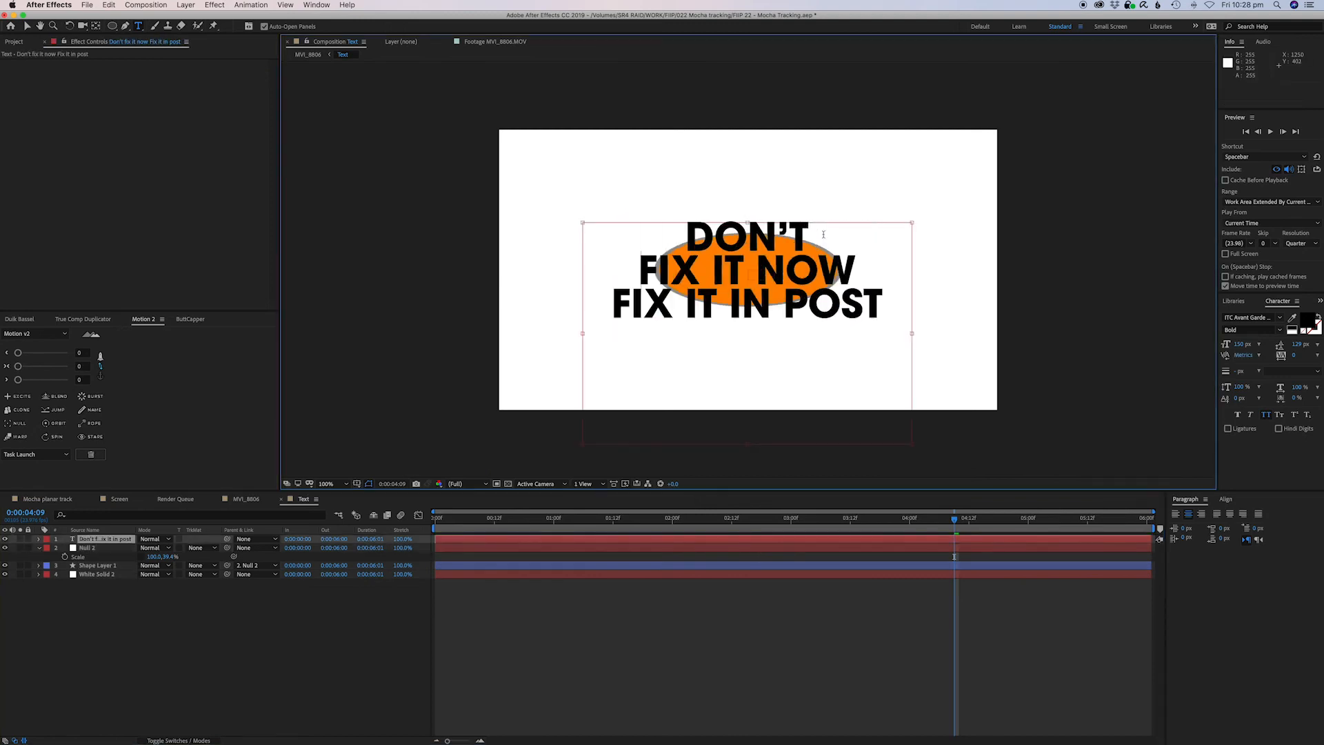
key(BackSpace)
key(Return)
key(Escape)
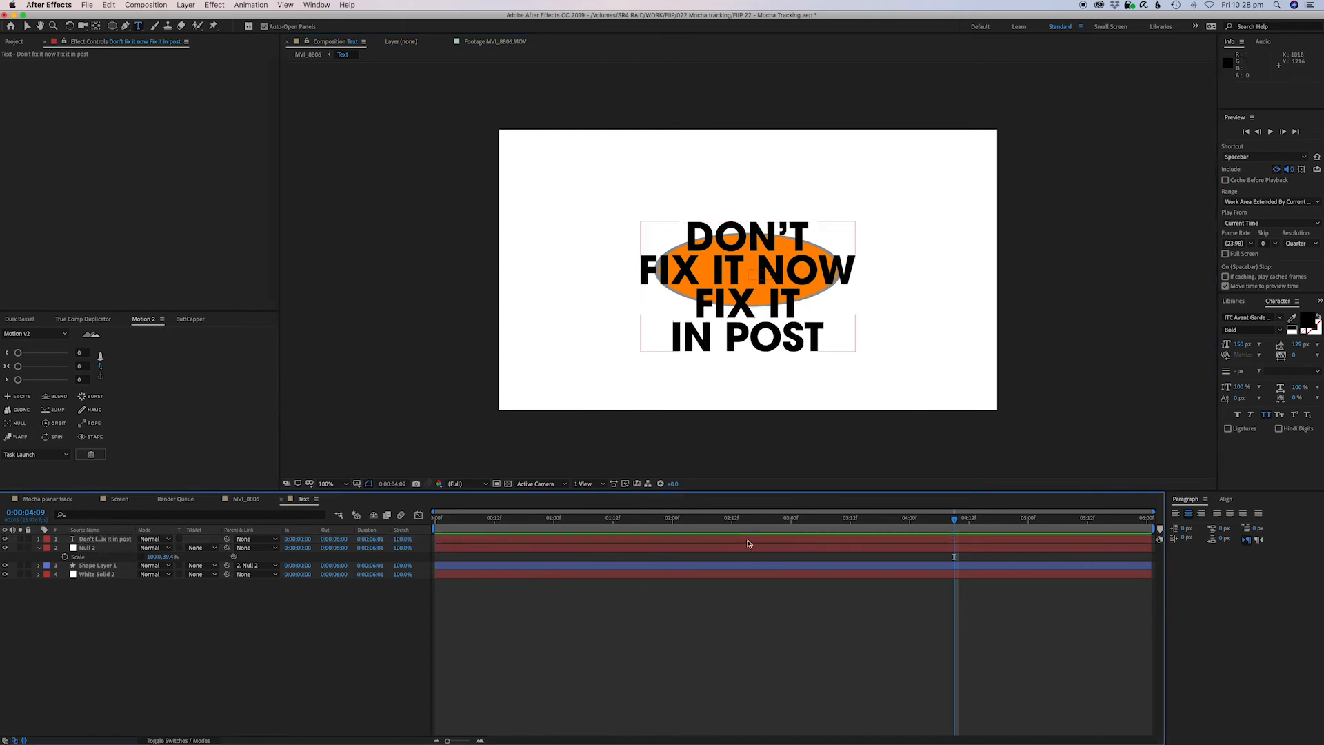
Scale the text layer up to about 192% and move it higher in the frame.
key(s)
drag(157, 548, 190, 548)
key(v)
drag(728, 326, 730, 241)
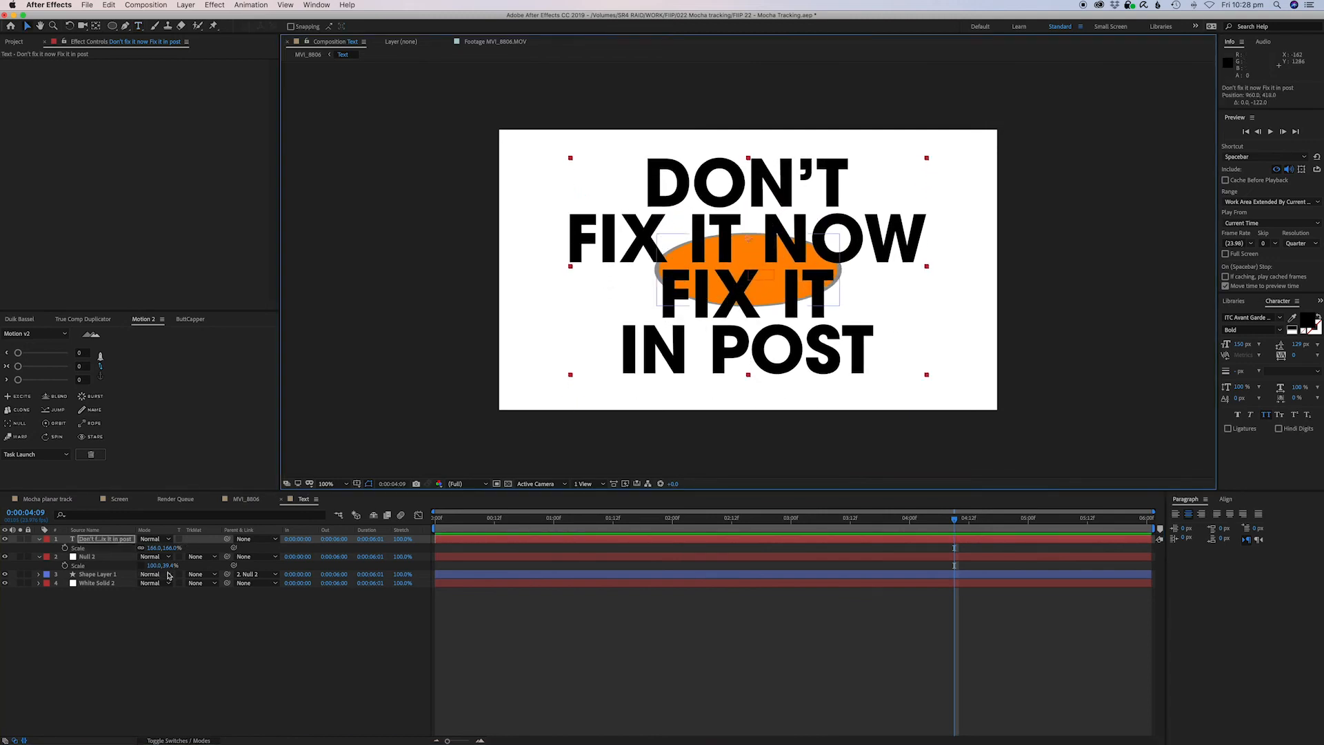
drag(156, 547, 169, 547)
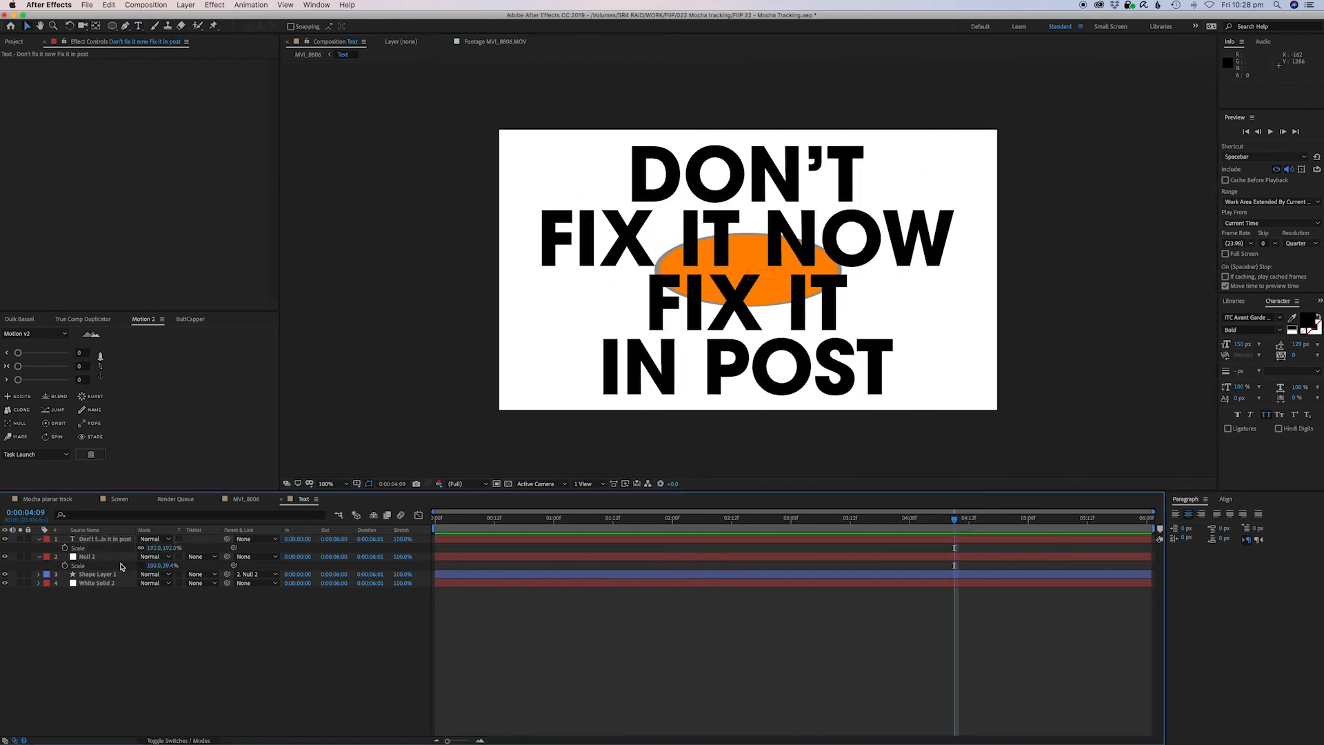
Hide the orange circle shape layer.
click(204, 625)
click(6, 575)
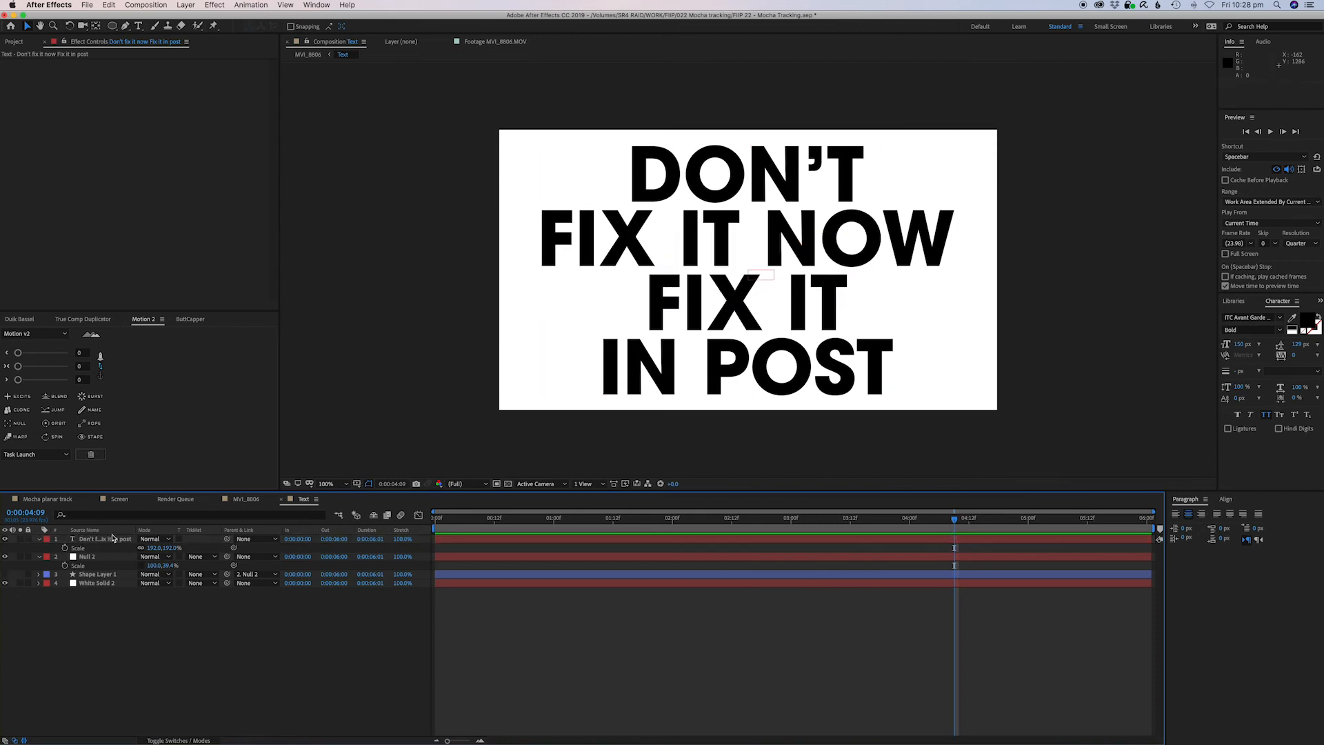
Parent the text layer to Null 2 and set its scale to about 213%.
click(159, 547)
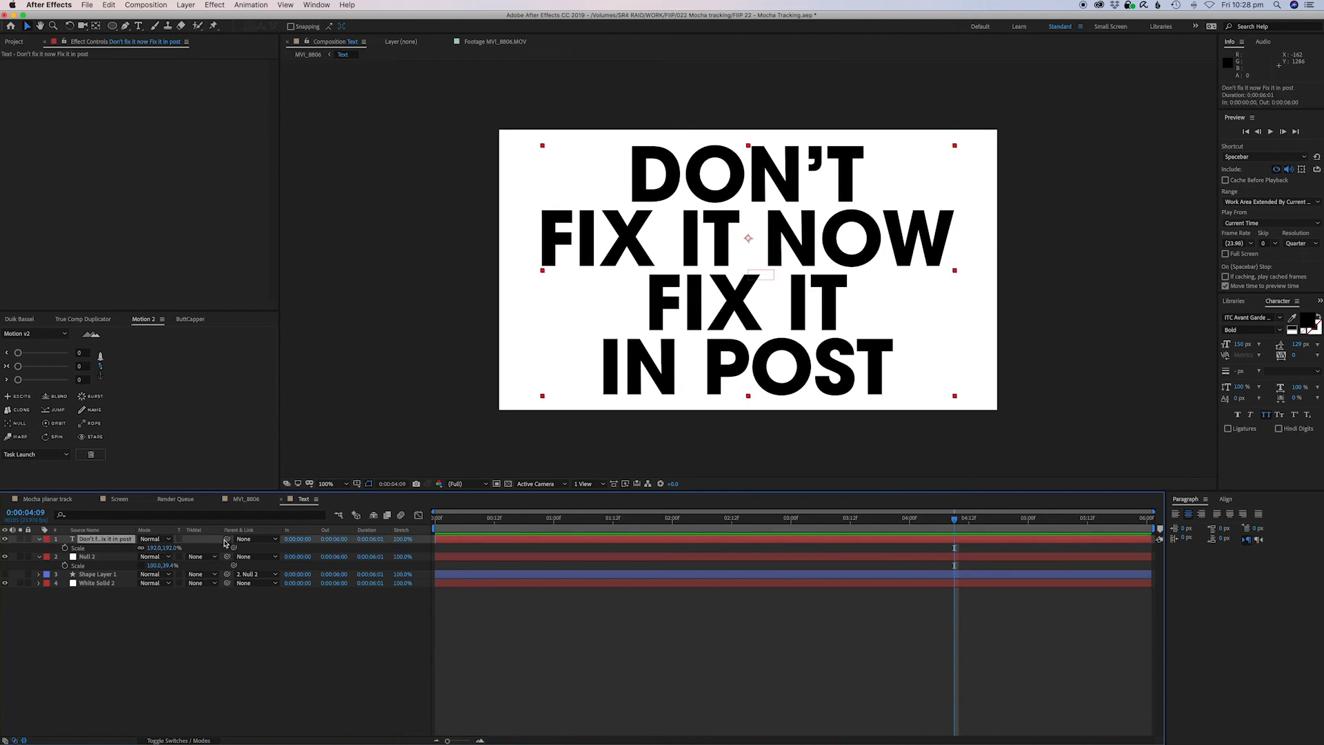
drag(142, 547, 91, 561)
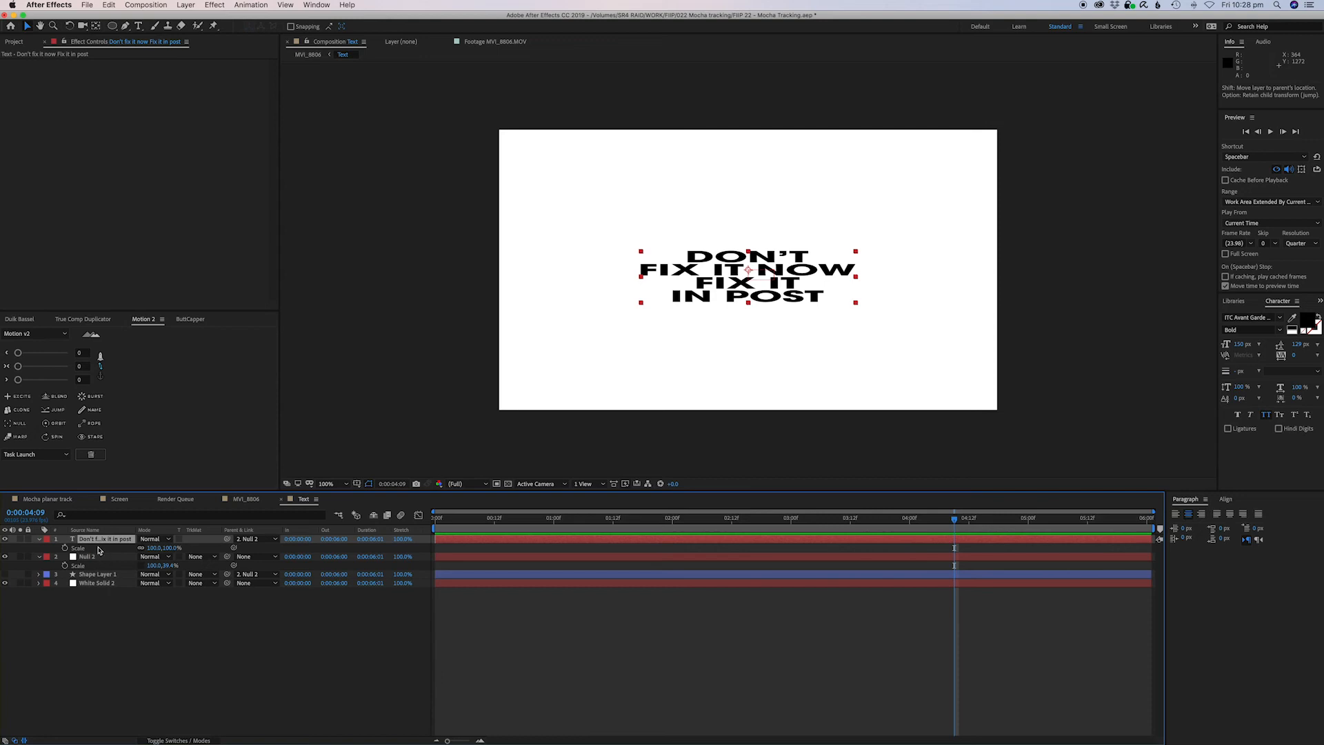
drag(151, 549, 210, 546)
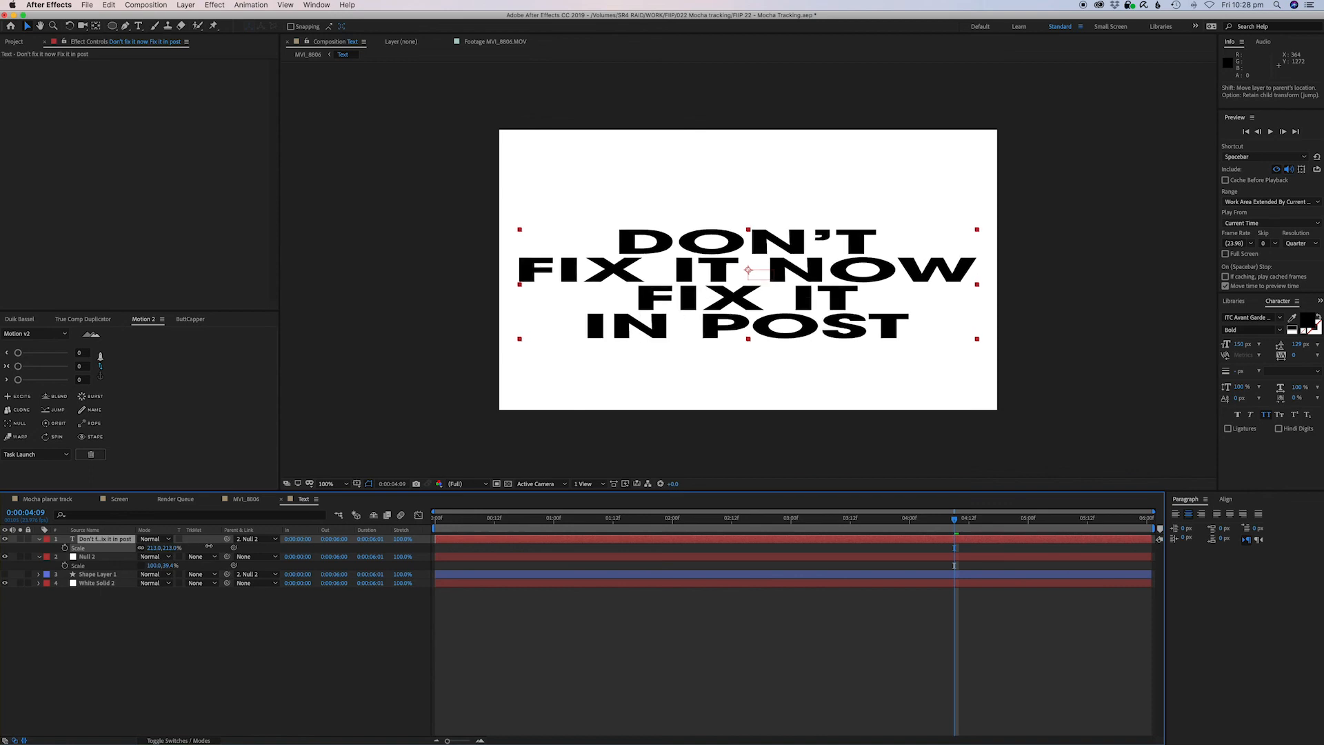
Hide the white solid background layer, show transparency, and nudge the text slightly upward.
click(108, 613)
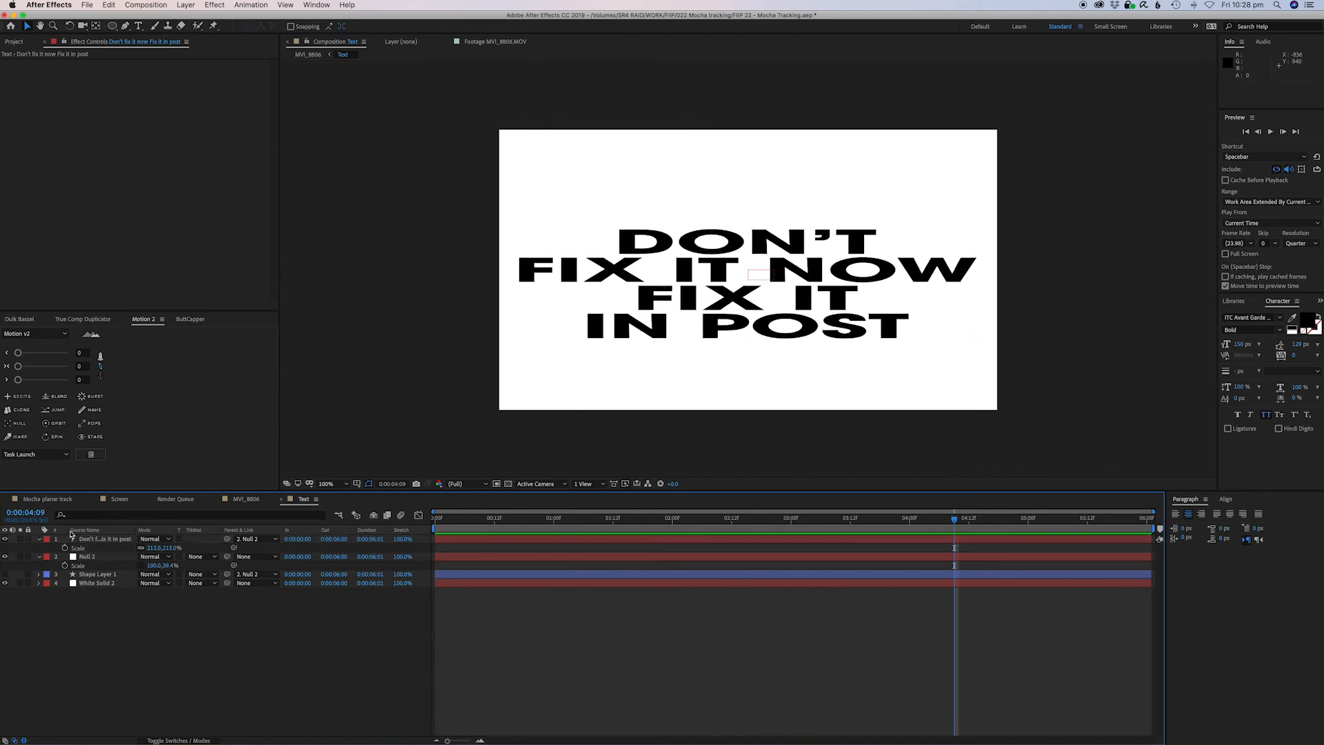
click(94, 583)
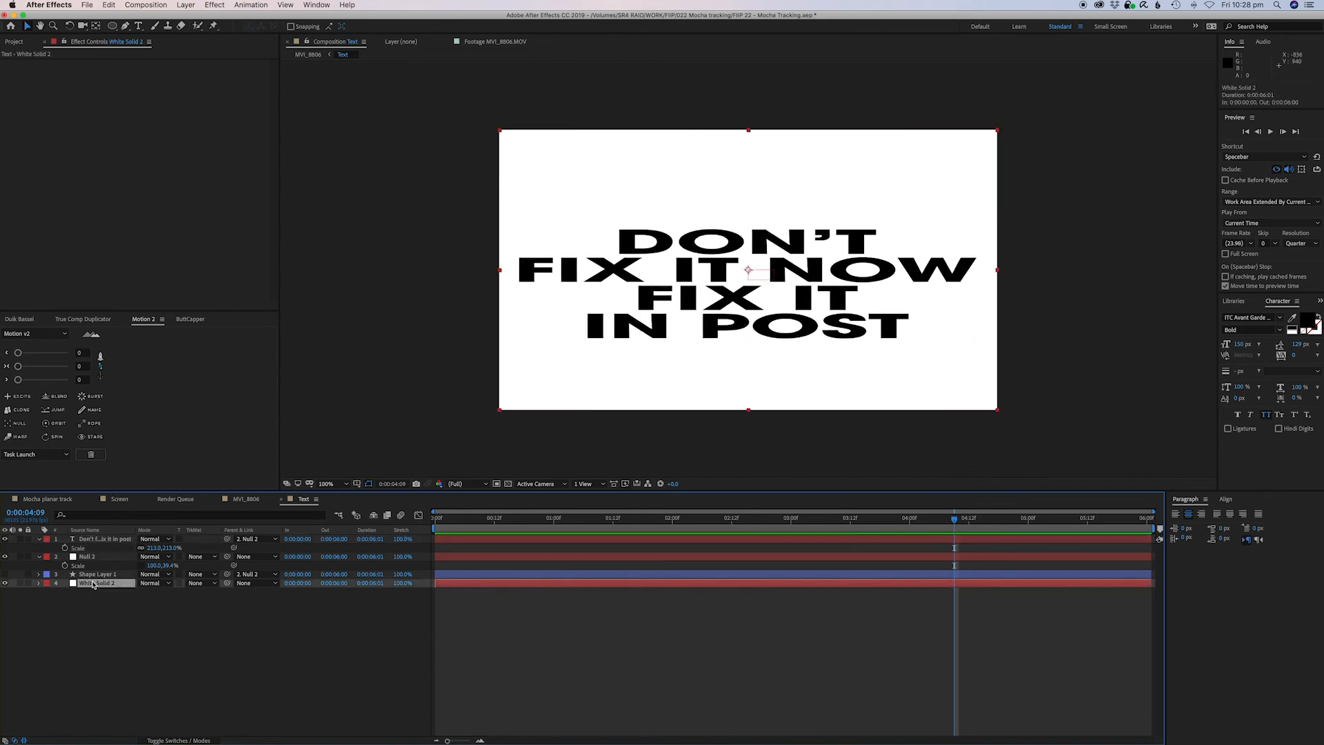
click(5, 583)
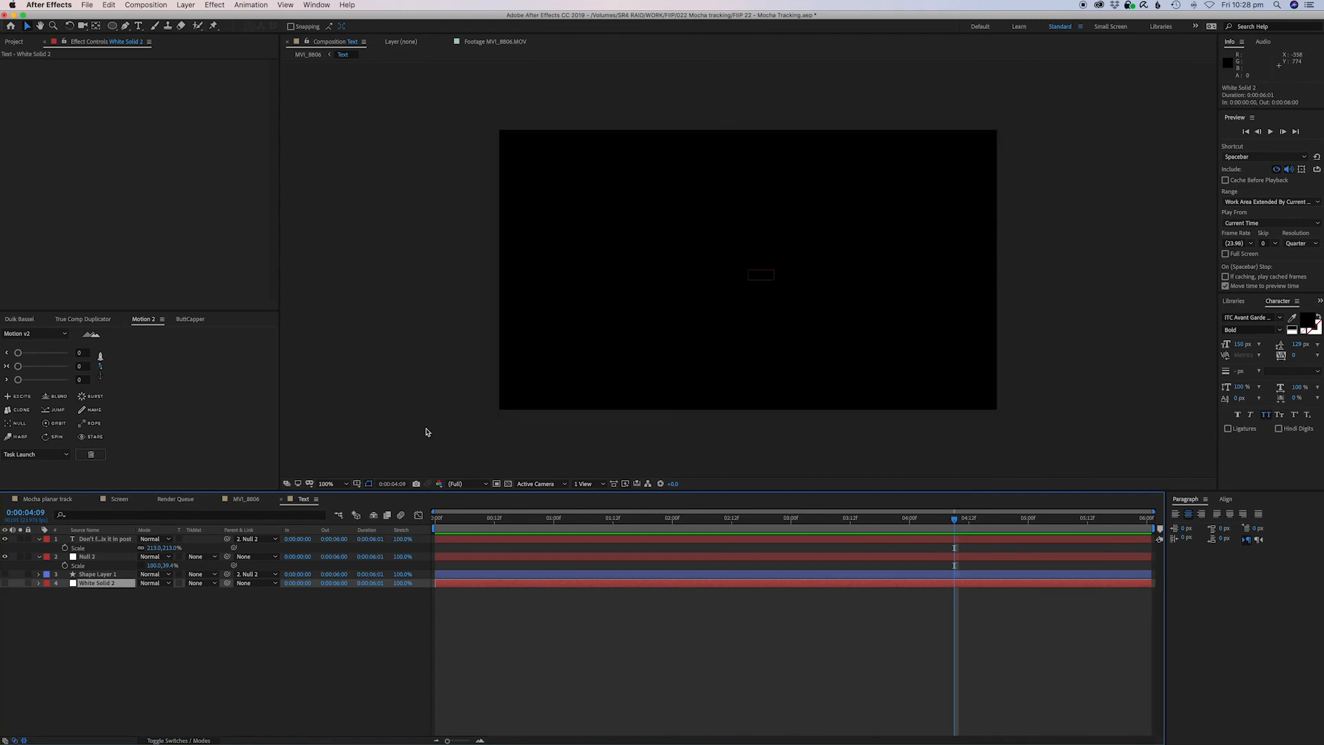
click(508, 484)
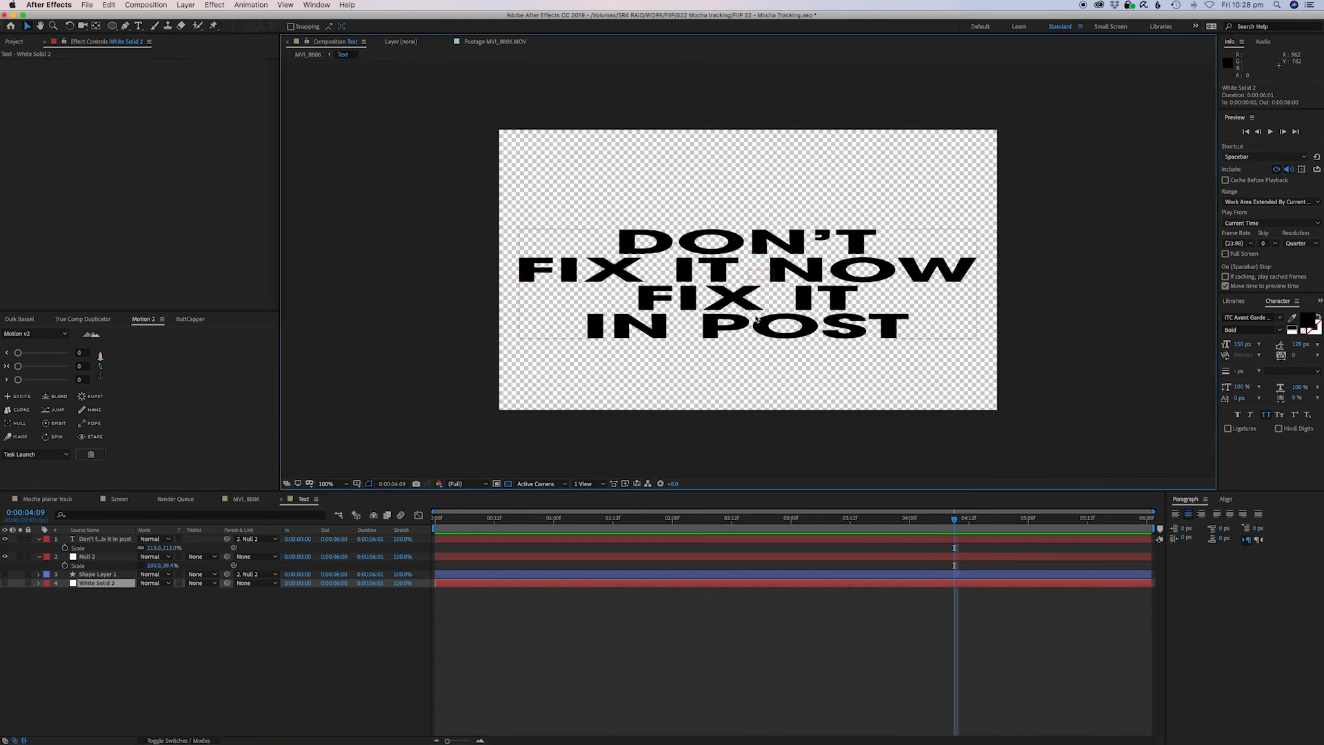
click(721, 540)
drag(749, 314, 748, 306)
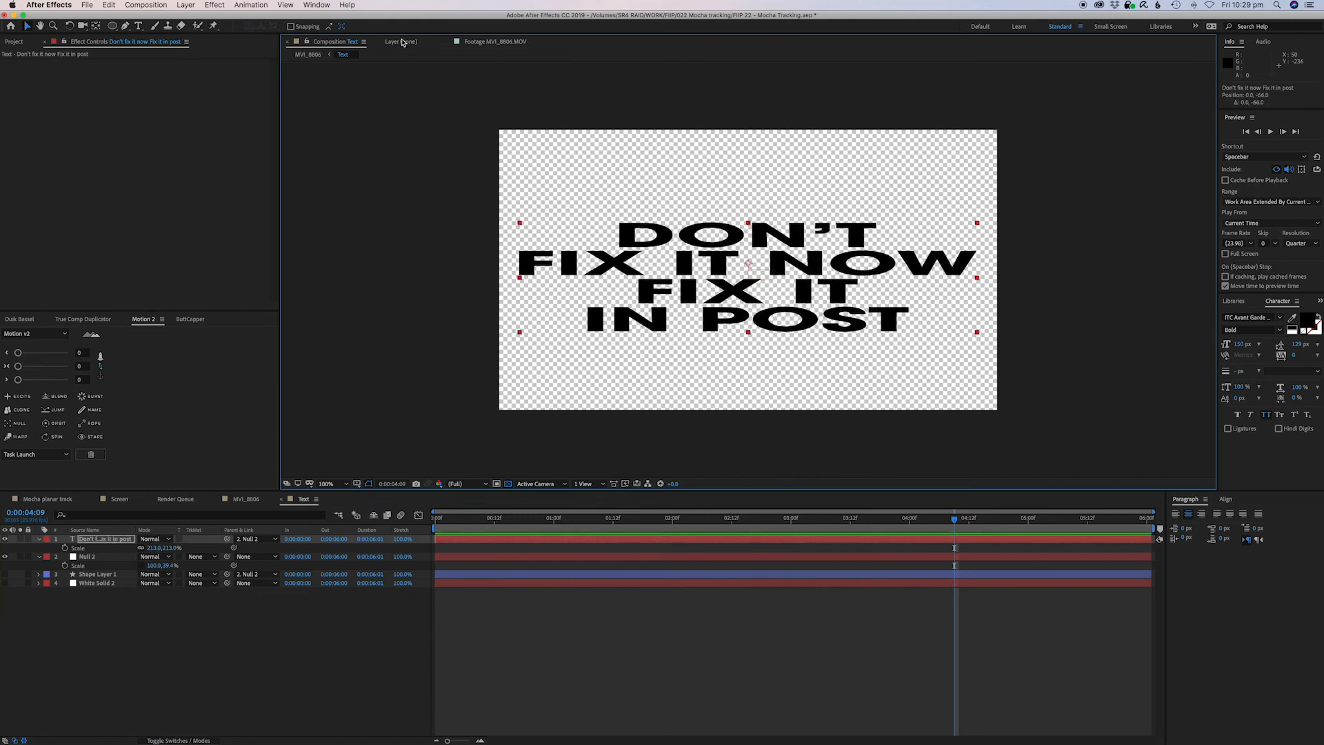
Return to the footage composition and preview the corner-pinned text from the start.
click(310, 55)
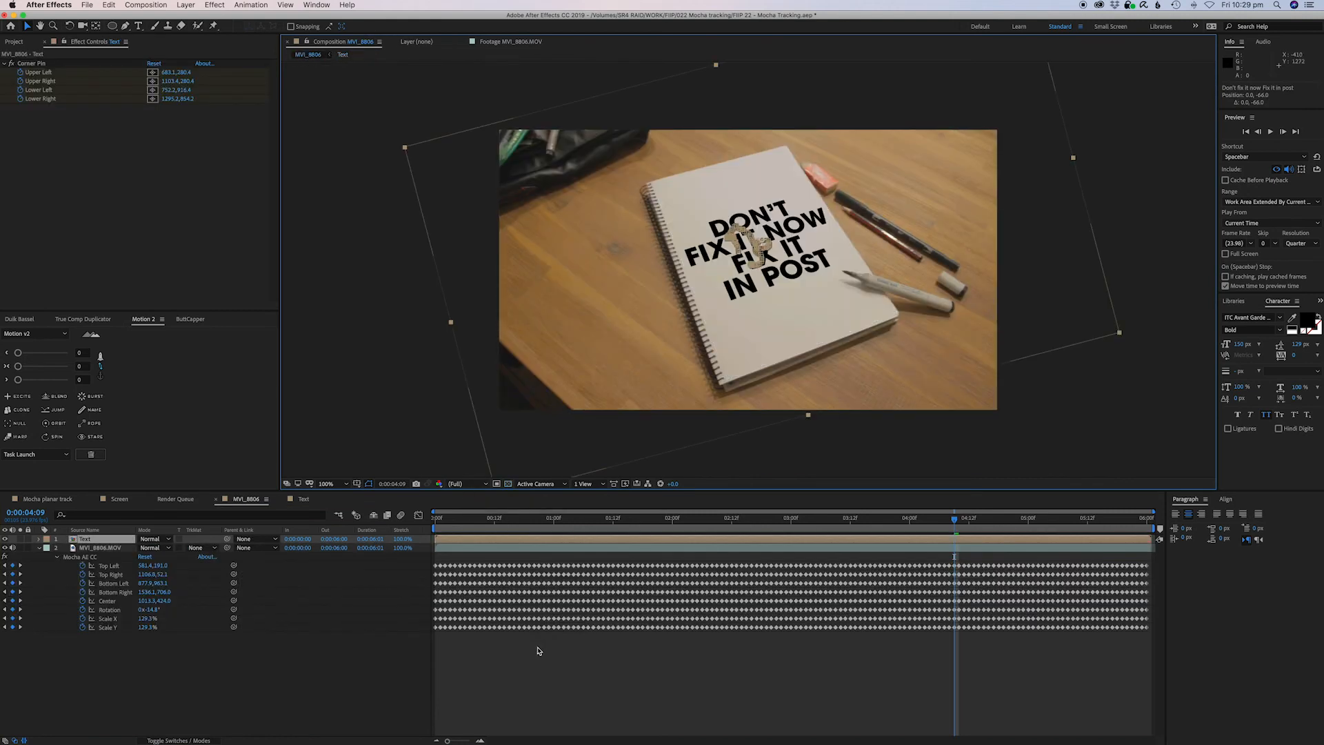
key(Home)
key(space)
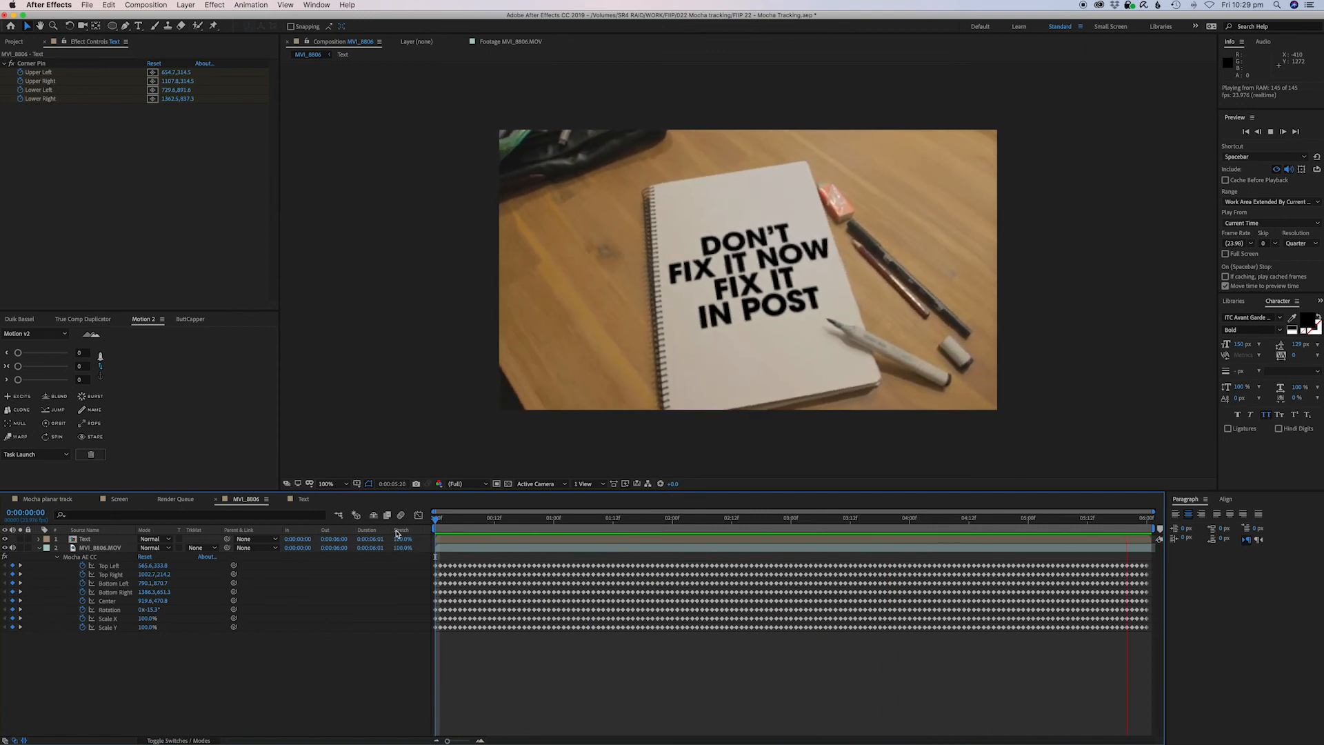
key(space)
Enable motion blur for the composition and preview the result.
click(188, 739)
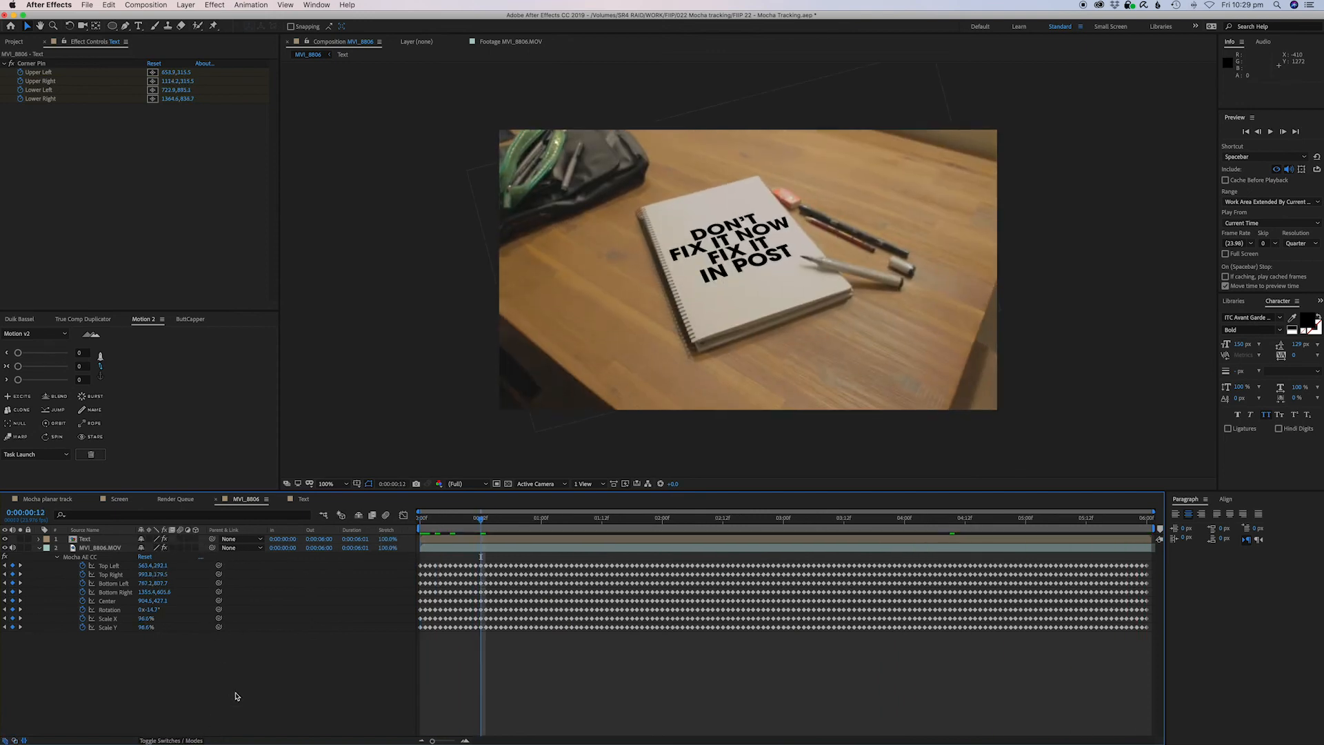
click(189, 540)
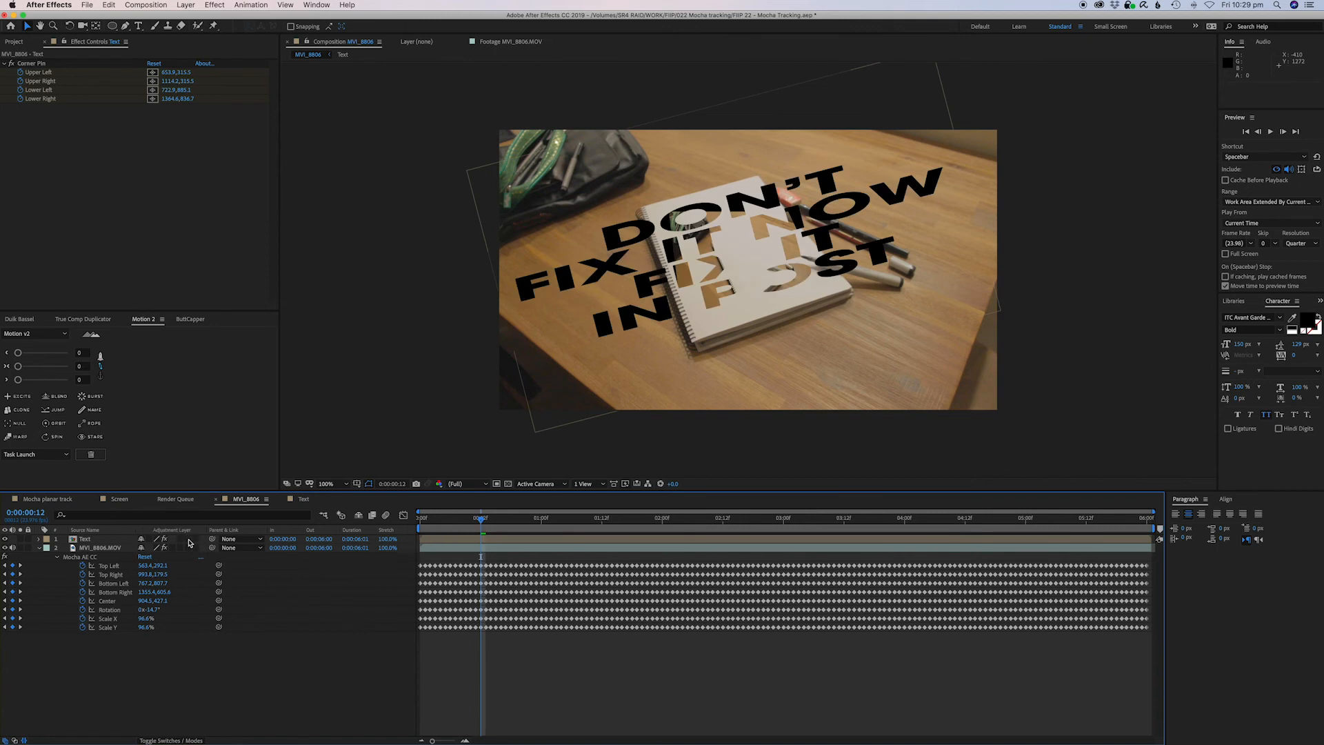
click(188, 541)
click(383, 516)
key(space)
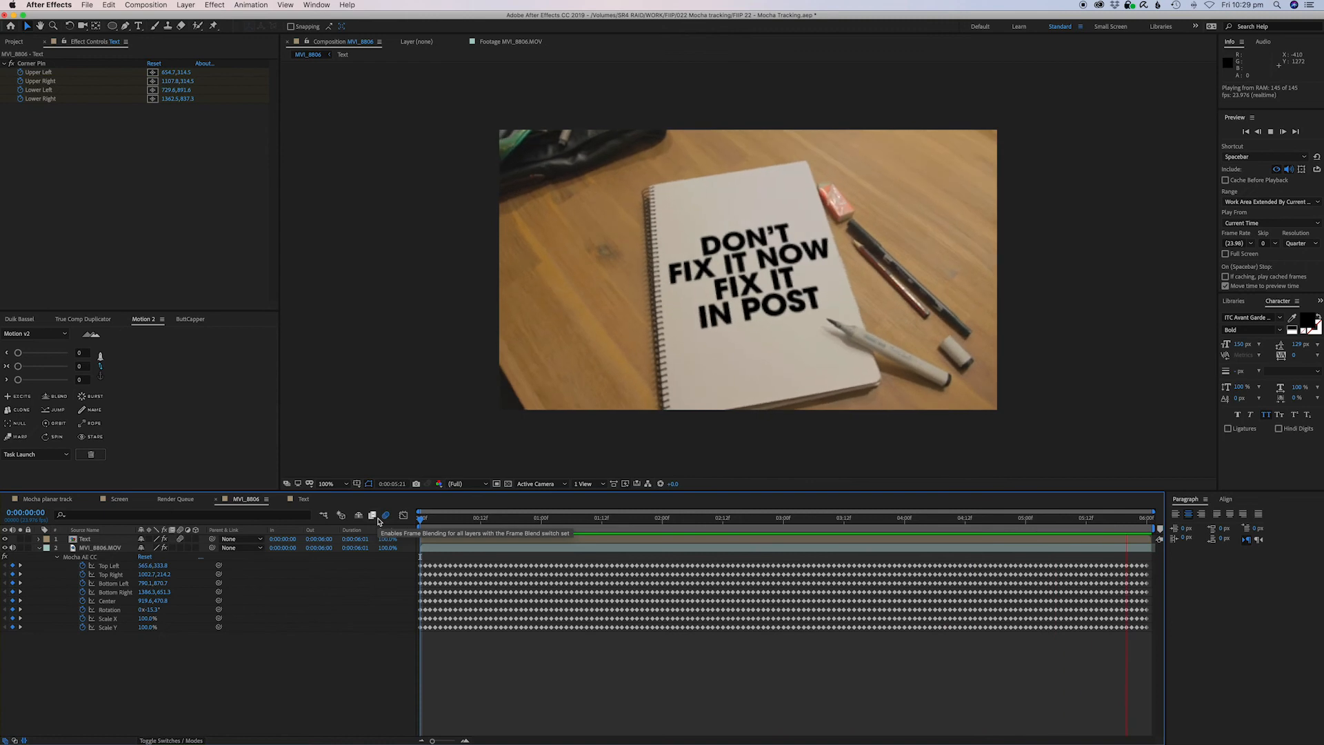
key(space)
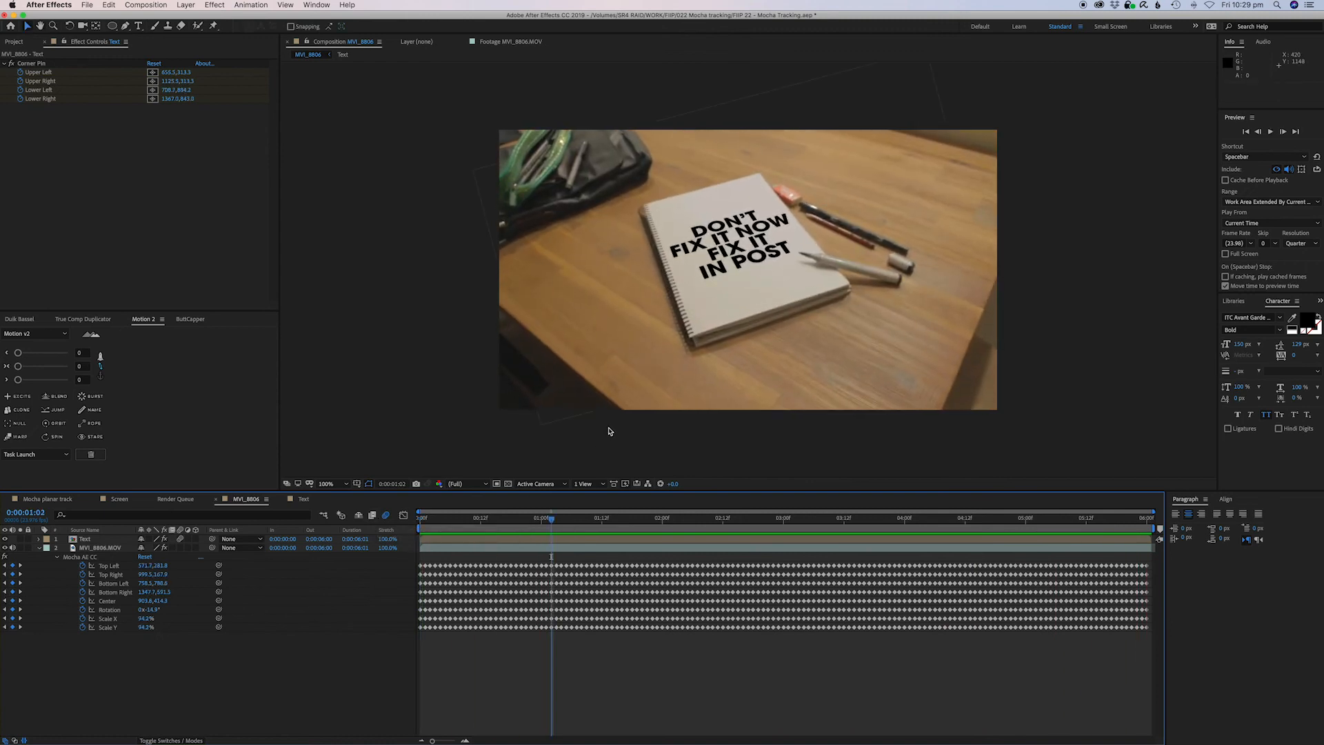
Set the preview resolution to Auto and play the composition from the start.
key(period)
click(1304, 245)
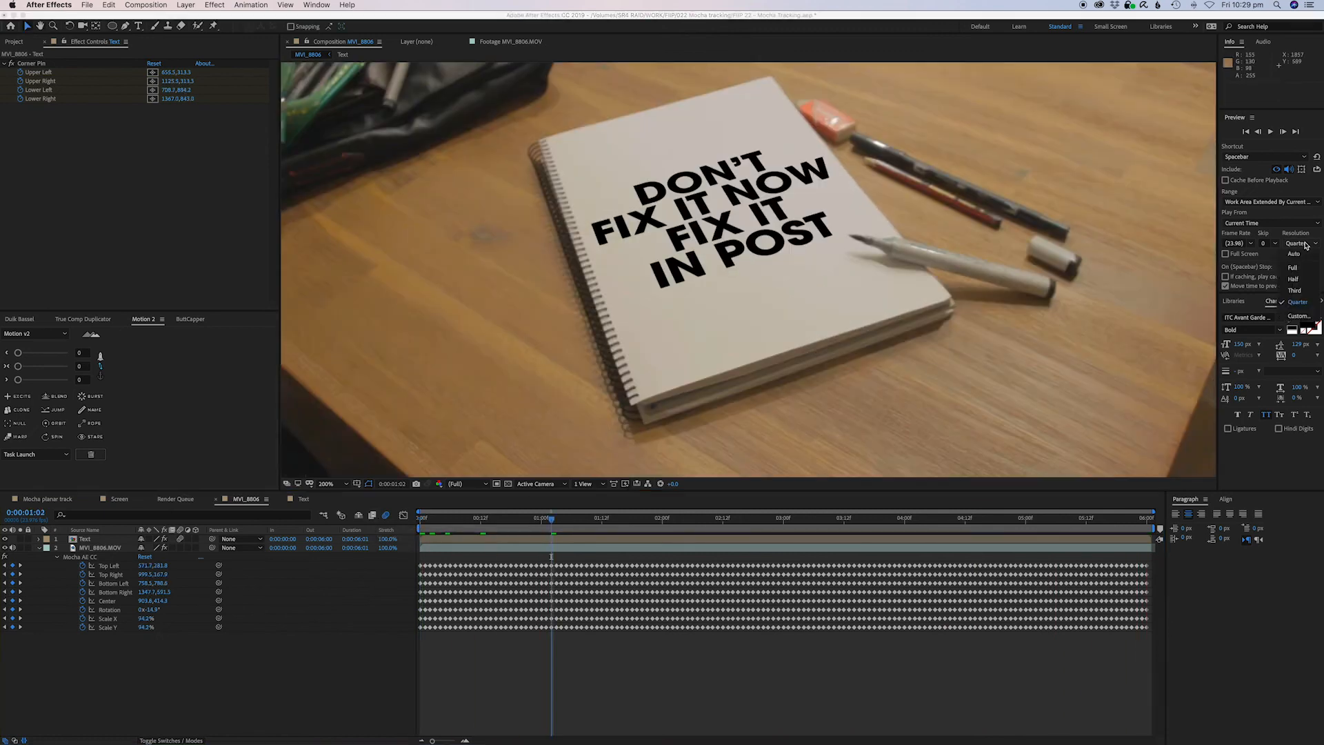
click(1291, 258)
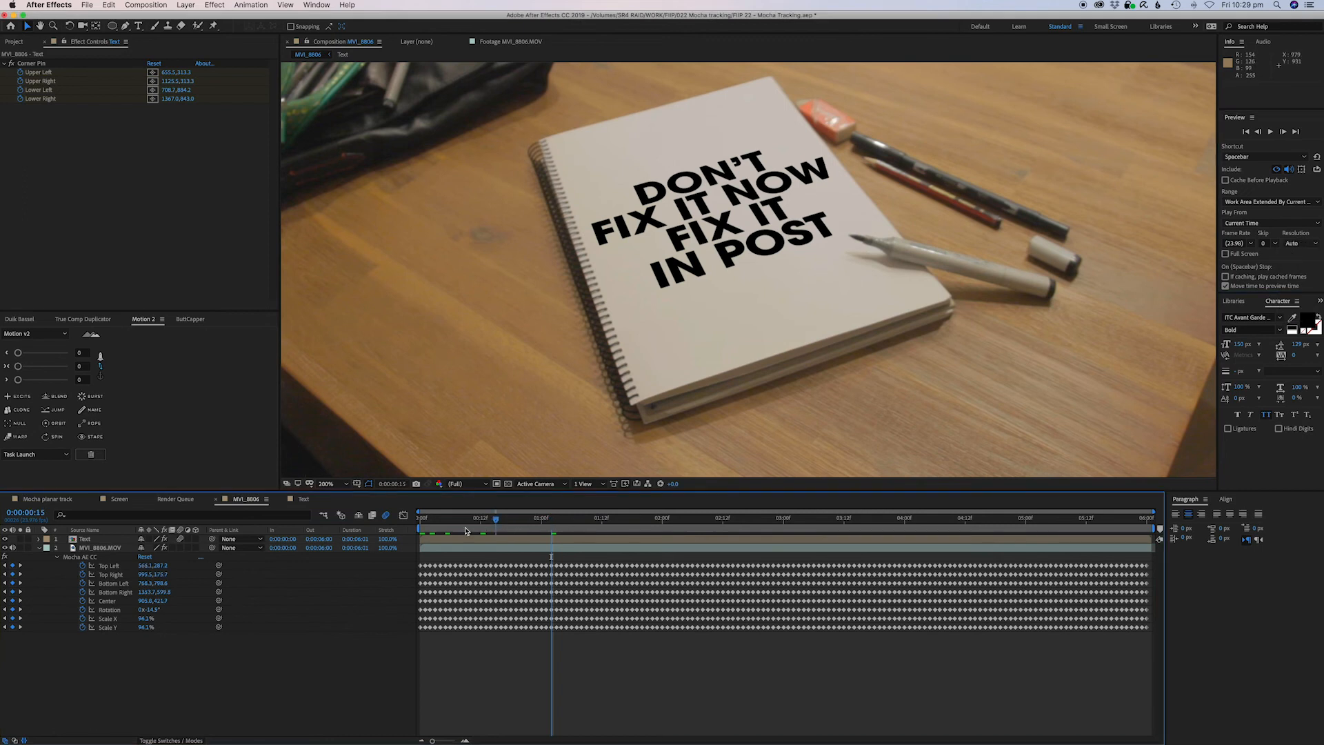
key(Home)
key(space)
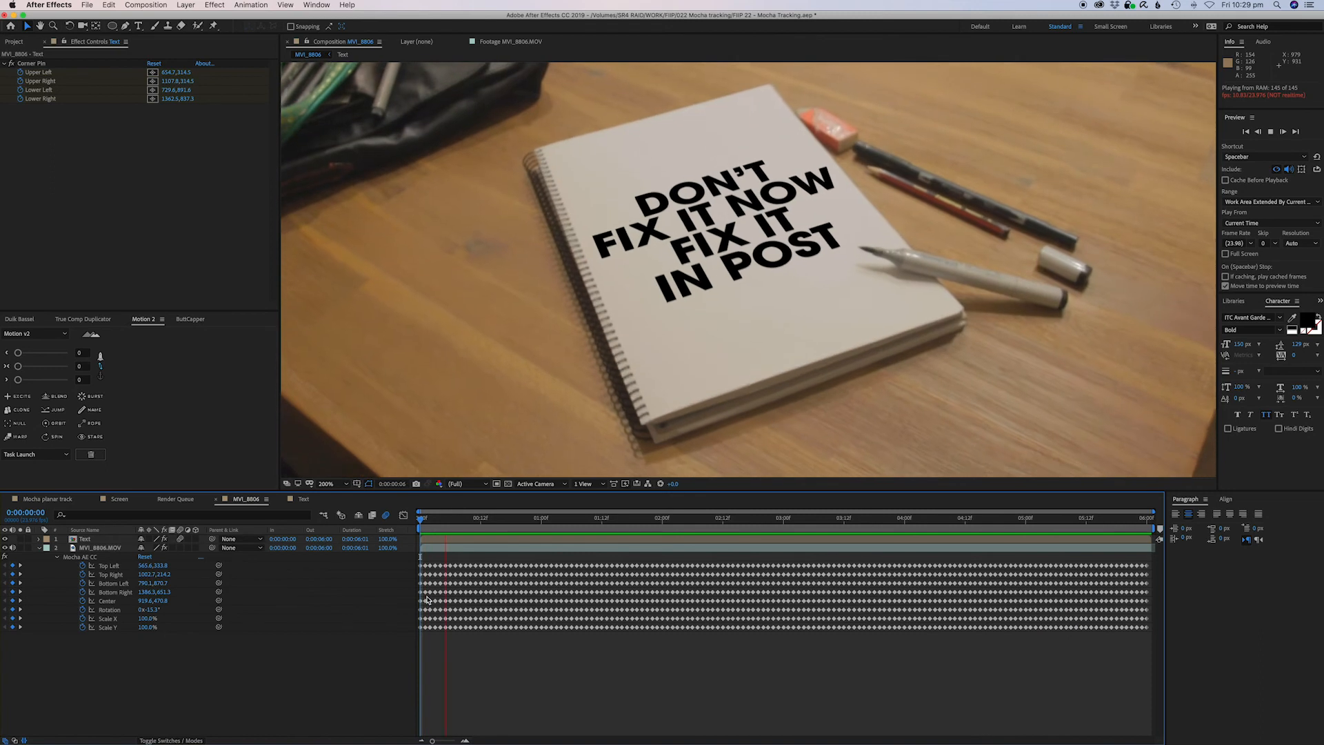
key(space)
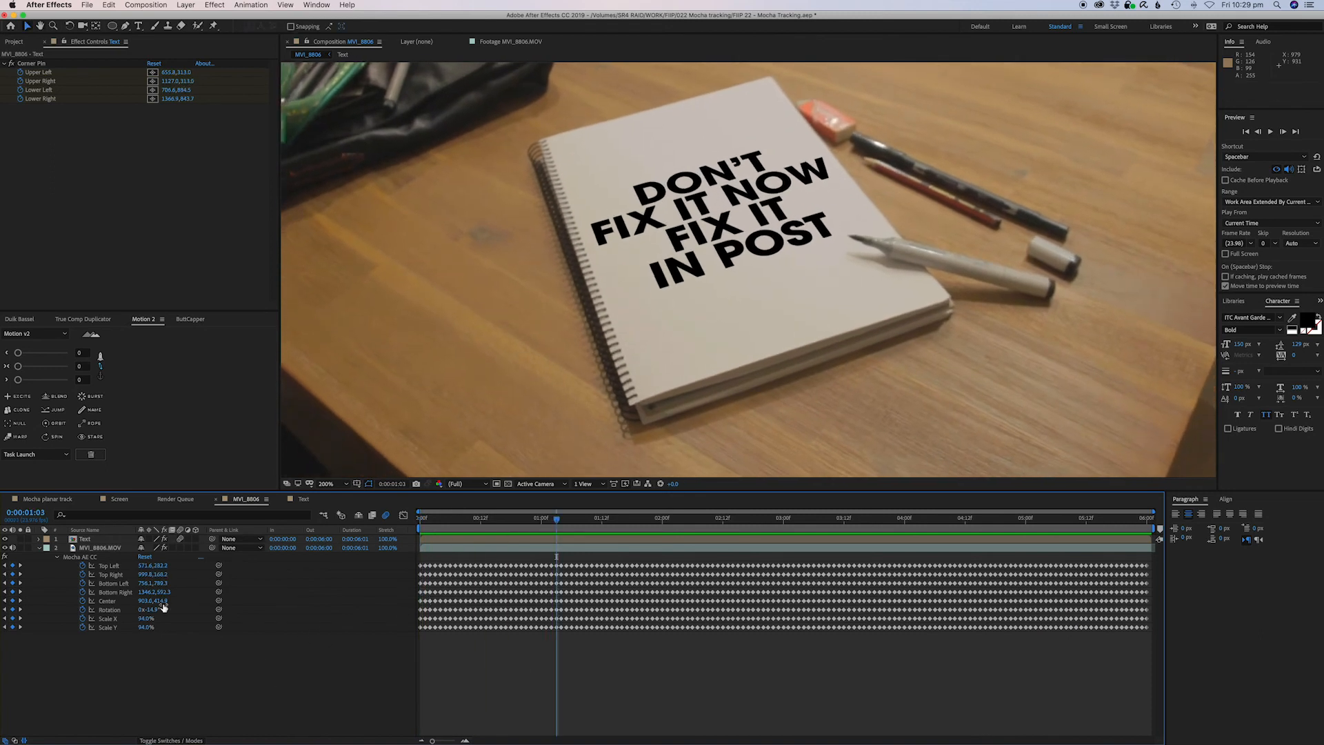
Apply the Typewriter animation preset to the text layer inside the Text composition.
click(87, 542)
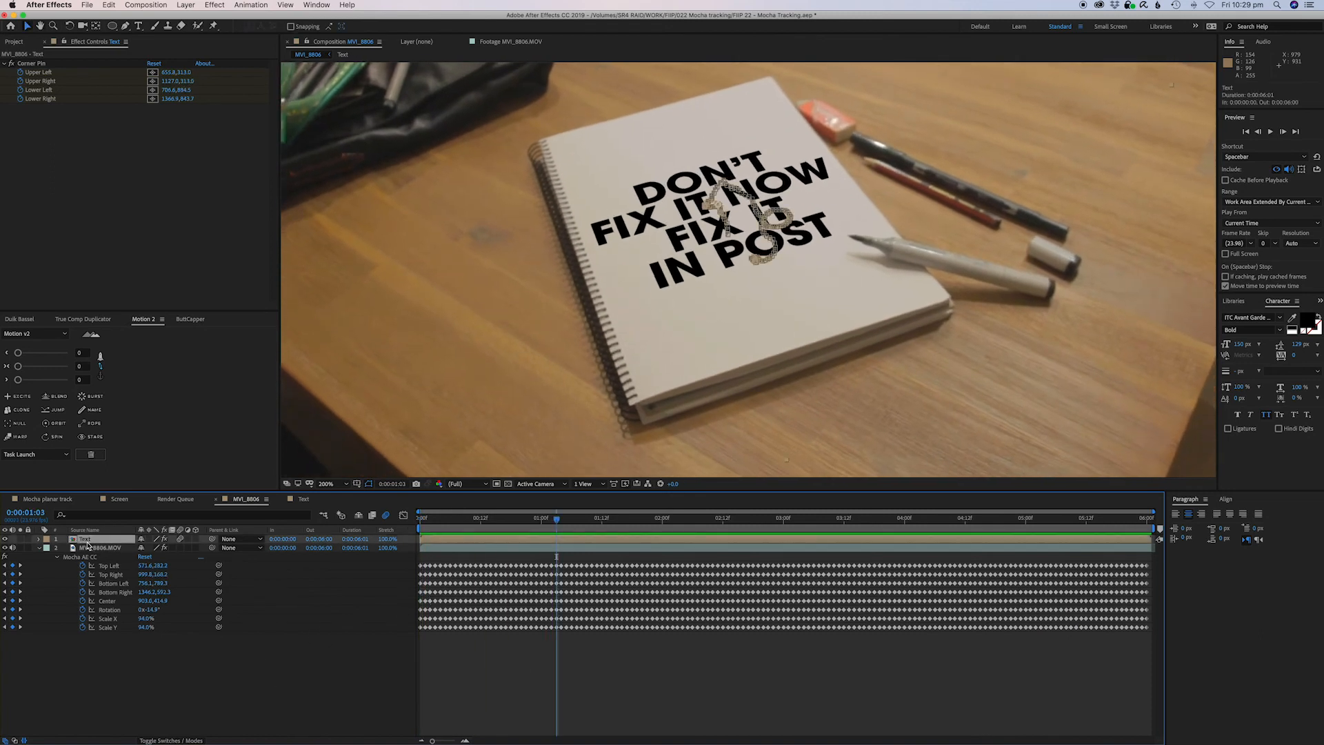
double_click(477, 541)
click(95, 530)
click(102, 538)
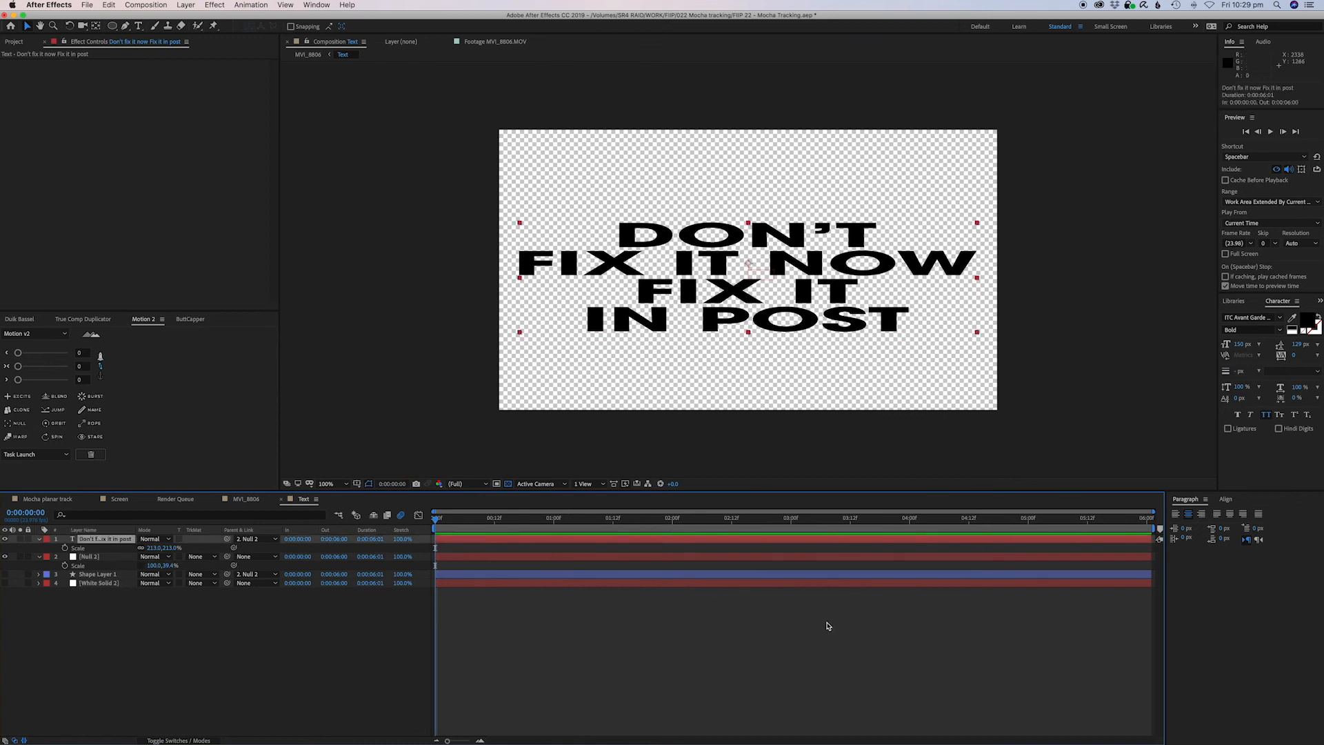
click(1320, 301)
click(1295, 312)
click(1264, 316)
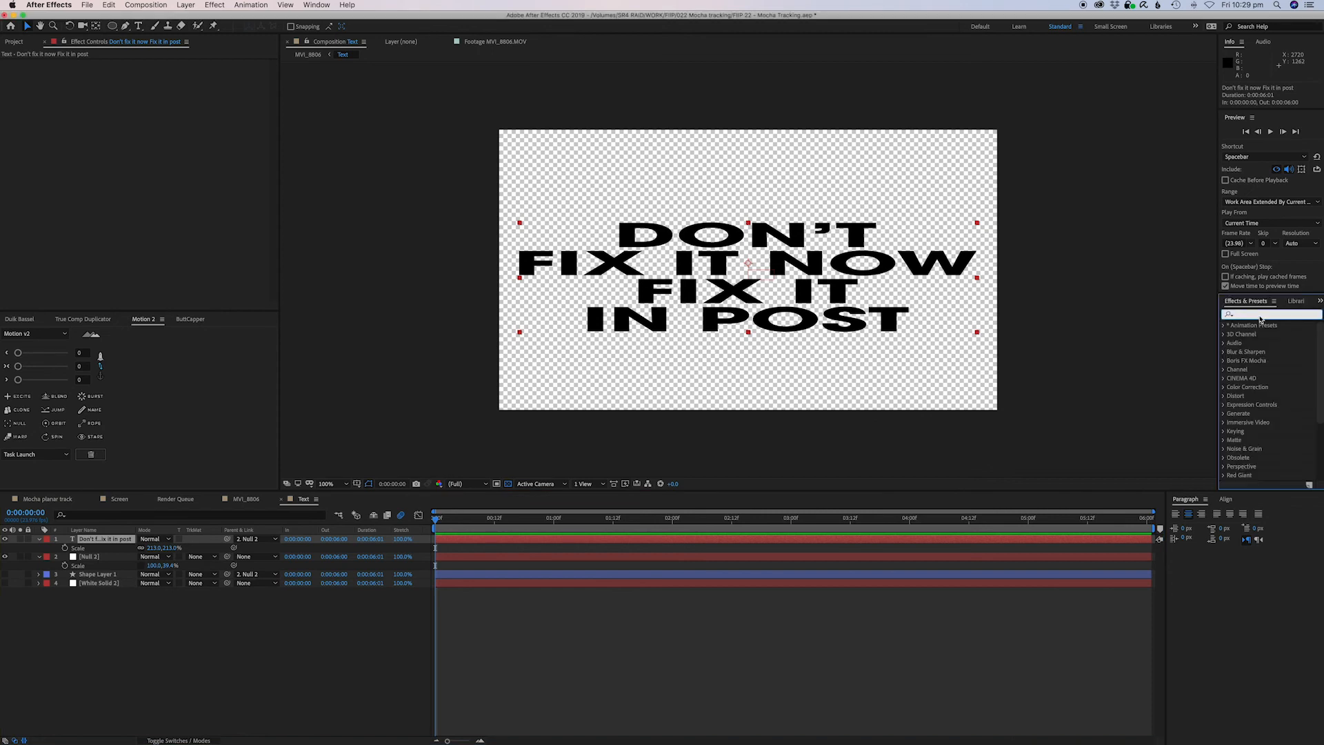
text(typ)
drag(1292, 380, 495, 540)
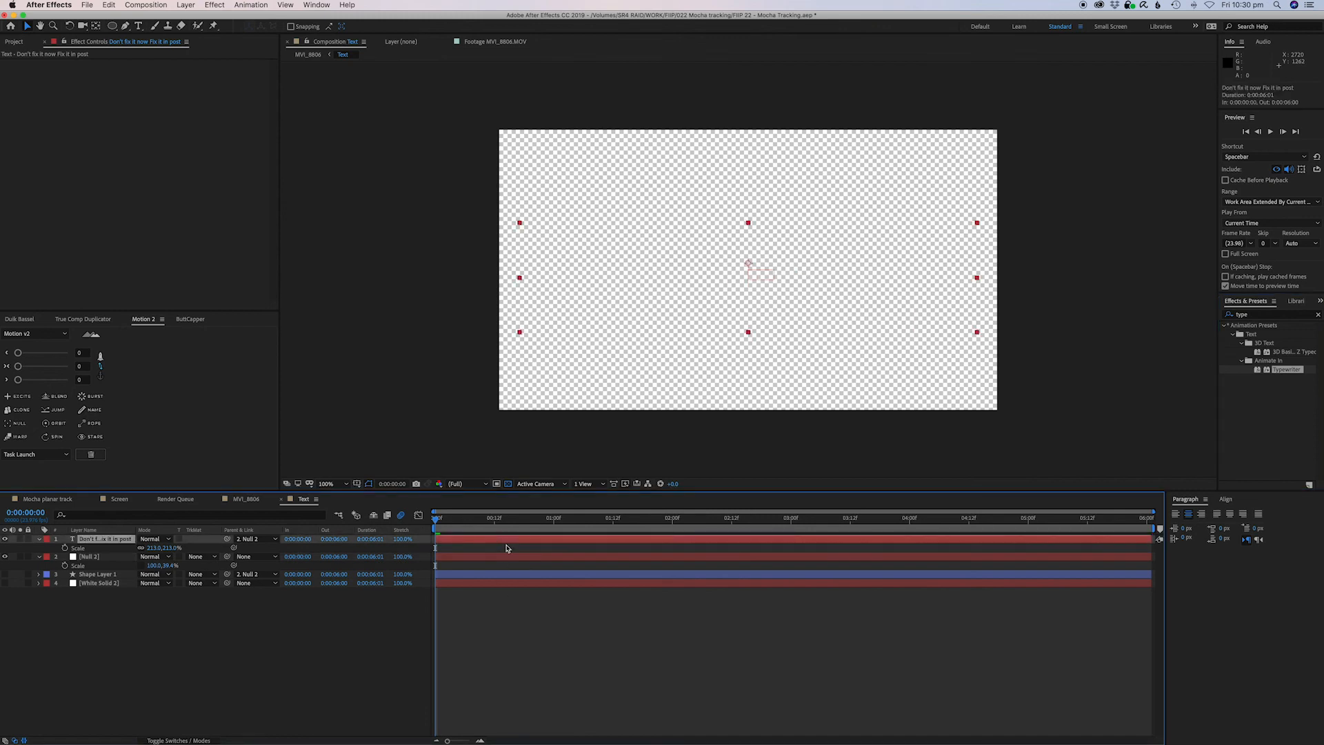
key(u)
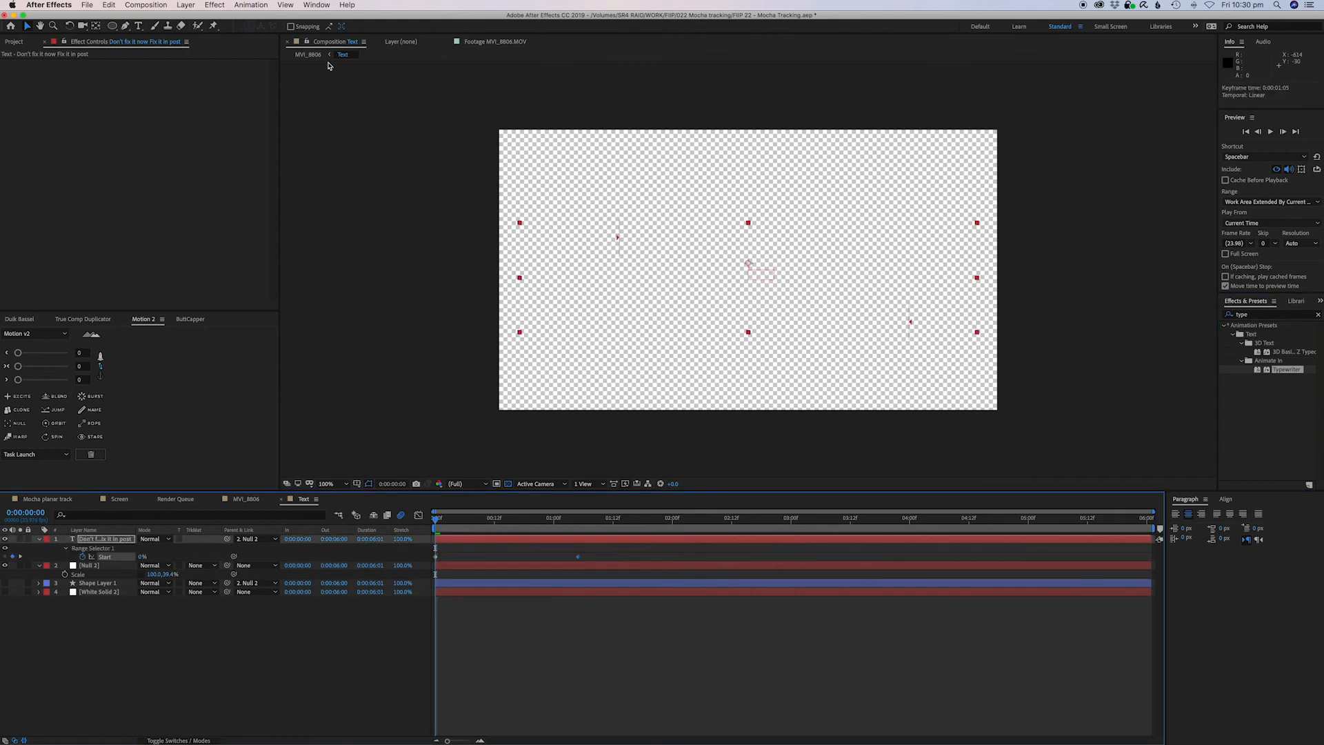
Preview the typewriter text animation on the tracked notebook.
click(309, 56)
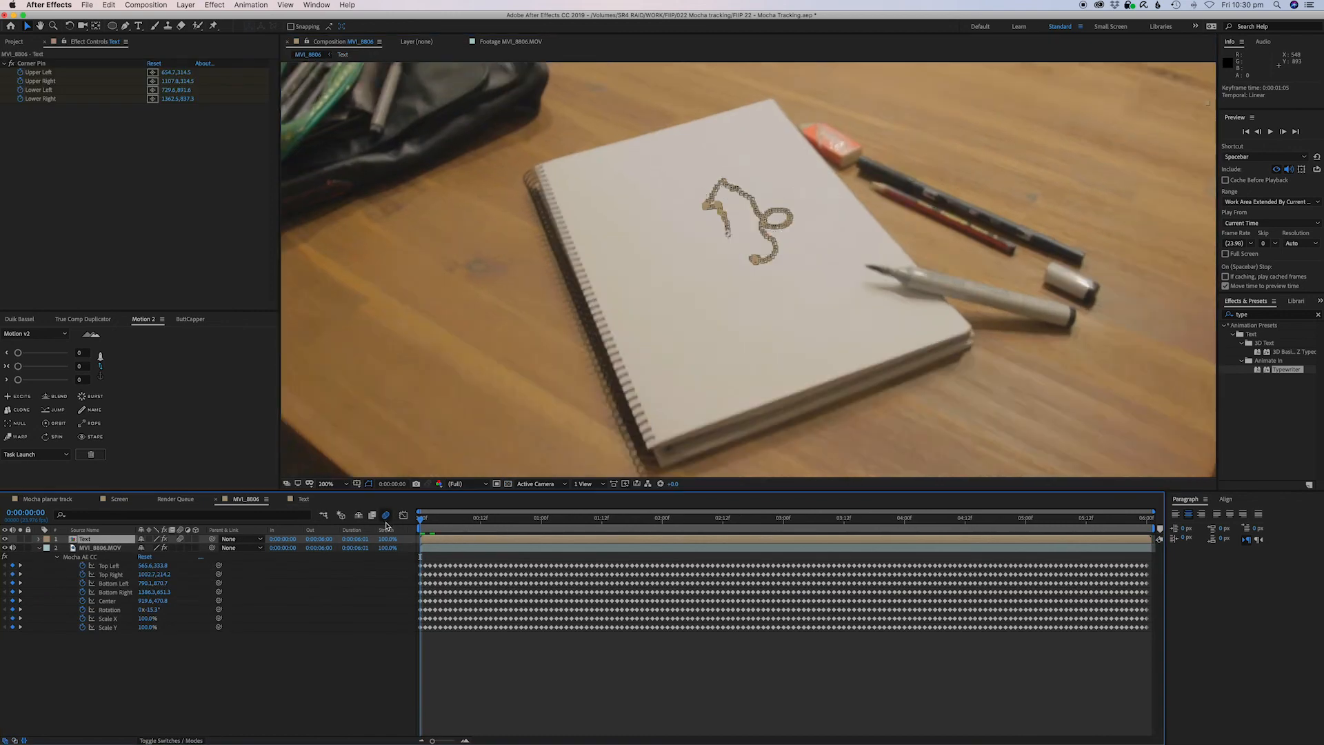
key(space)
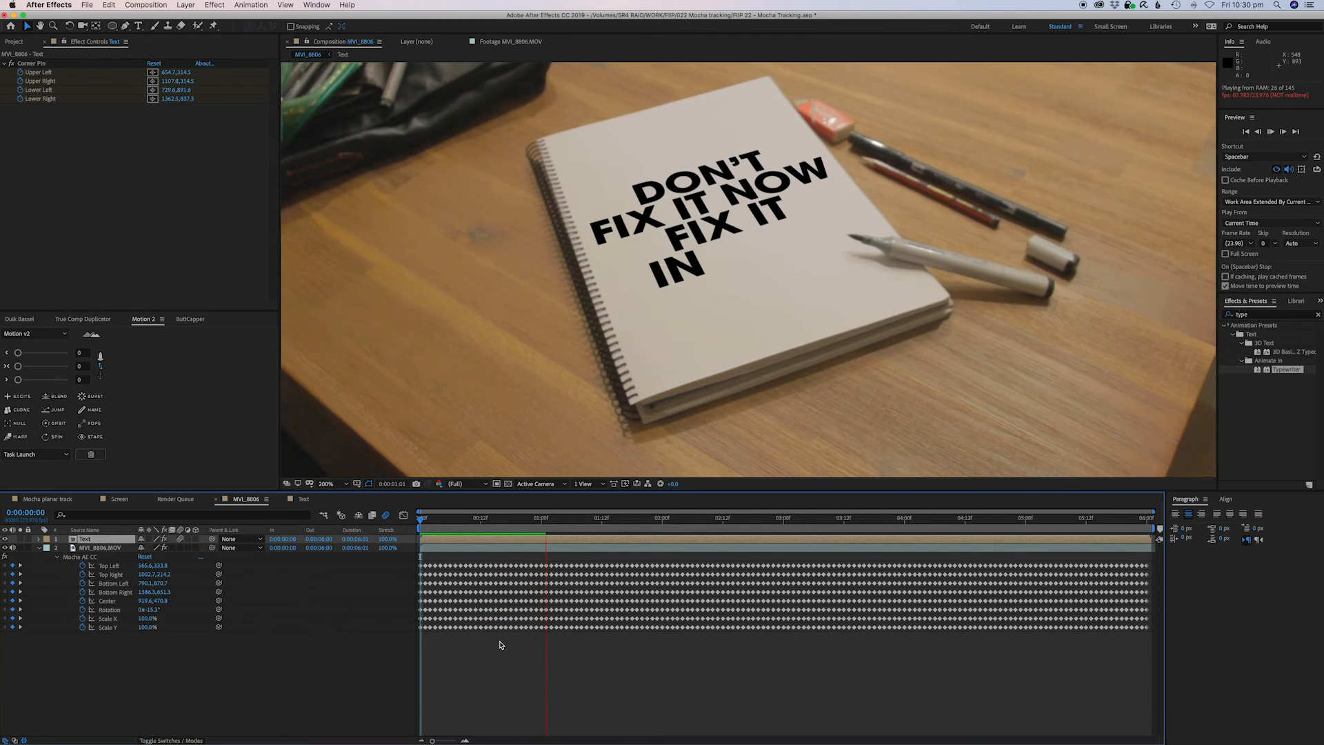
double_click(597, 540)
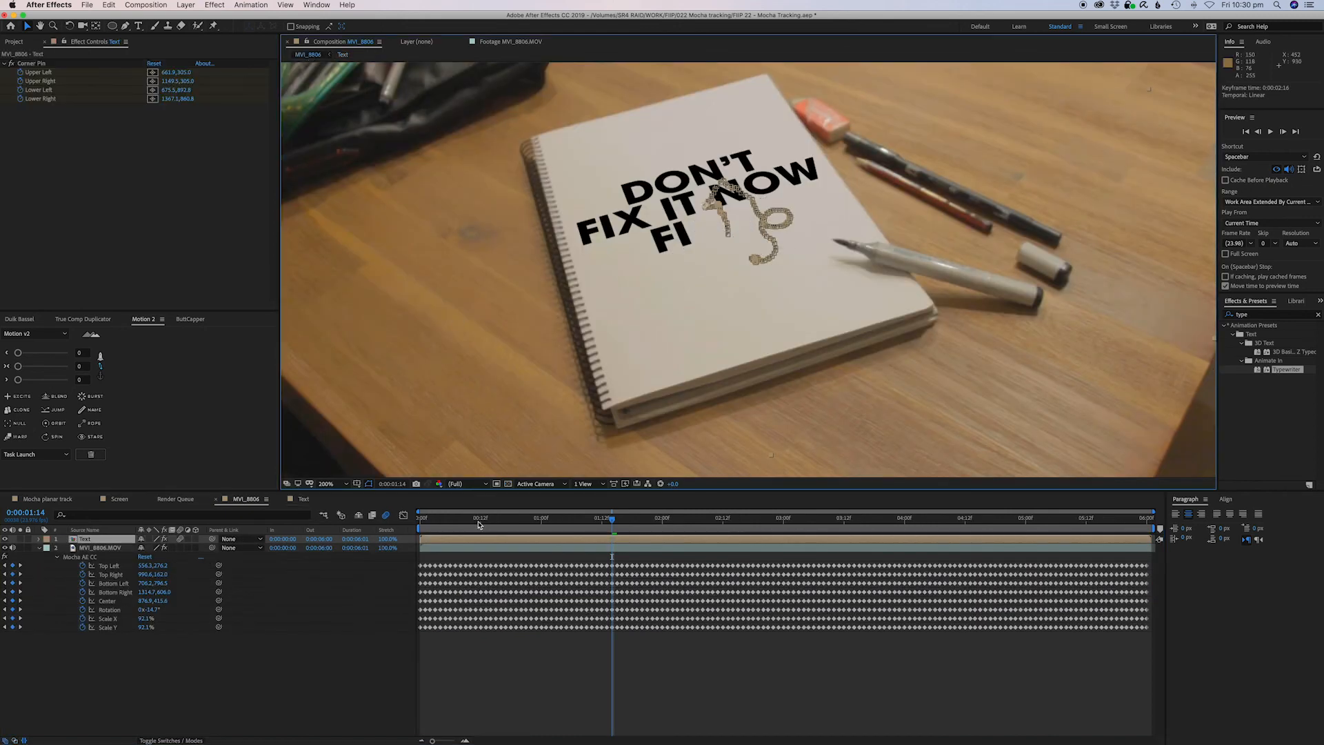
key(Home)
key(space)
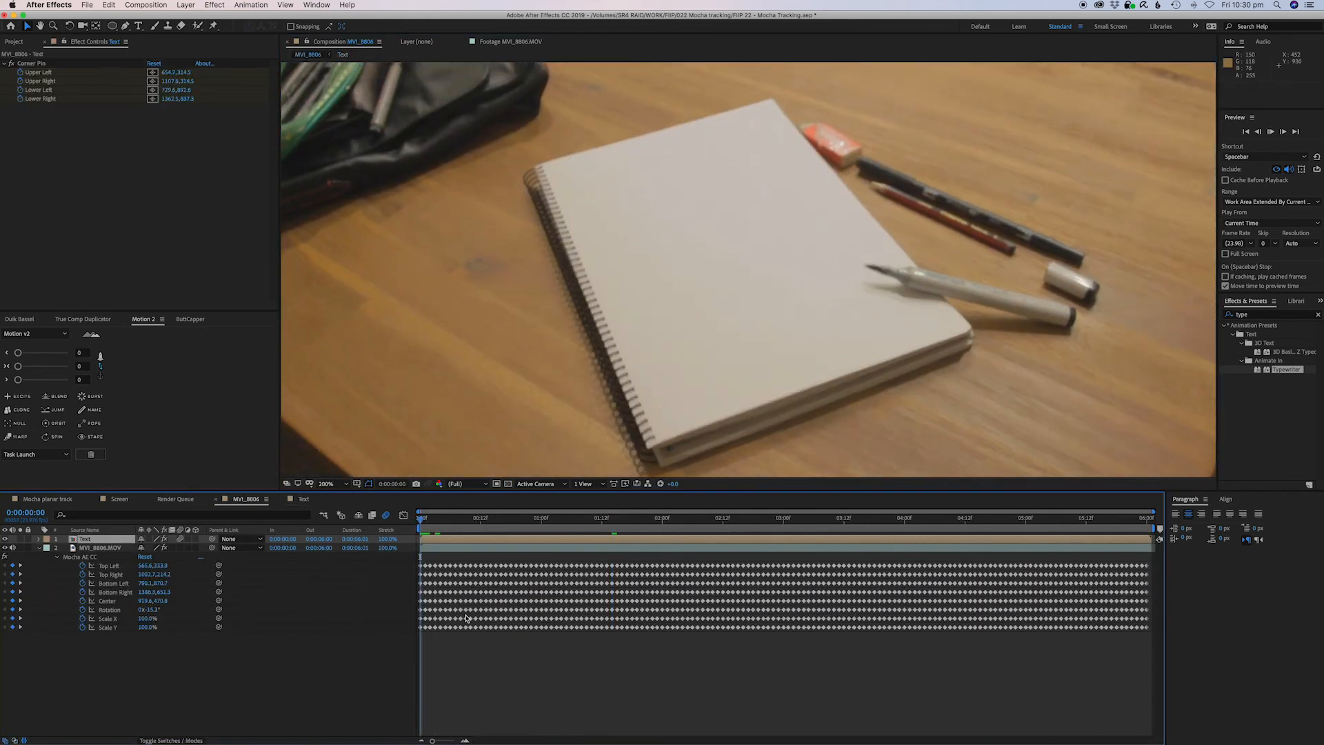